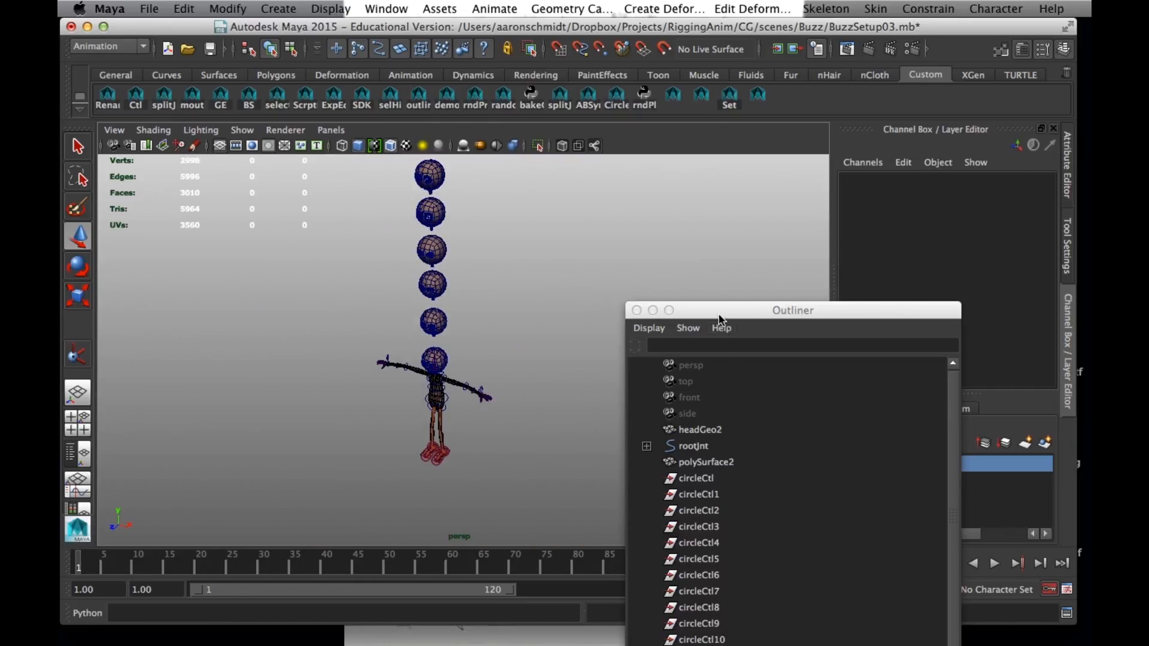
Rename the headGeo2 mesh as headGeo
{"action": "left_click_drag", "start_coordinate": [718, 316], "coordinate": [641, 87]}
{"action": "mouse_move", "coordinate": [869, 226]}
{"action": "left_mouse_down"}
{"action": "mouse_move", "coordinate": [872, 298]}
{"action": "mouse_move", "coordinate": [867, 224]}
{"action": "left_mouse_up"}
{"action": "left_click", "coordinate": [632, 200]}
{"action": "double_click", "coordinate": [633, 200]}
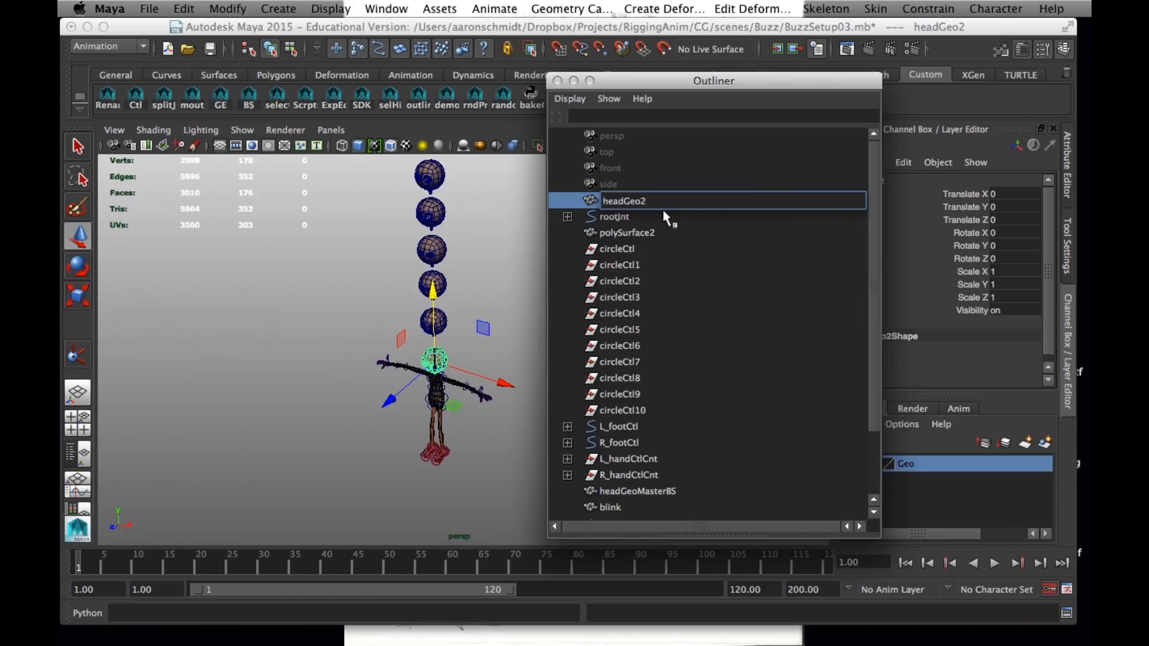
{"action": "key", "text": "Return"}
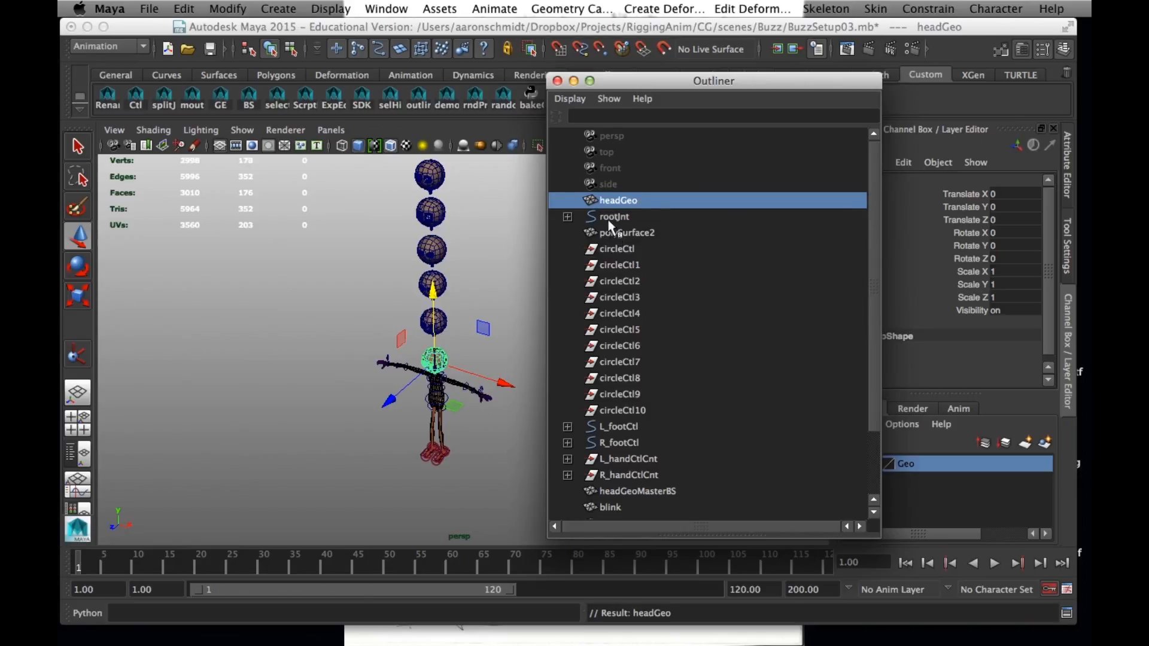
Rename the polySurface2 mesh as bodyGeo
{"action": "left_click", "coordinate": [616, 217]}
{"action": "left_click", "coordinate": [619, 232]}
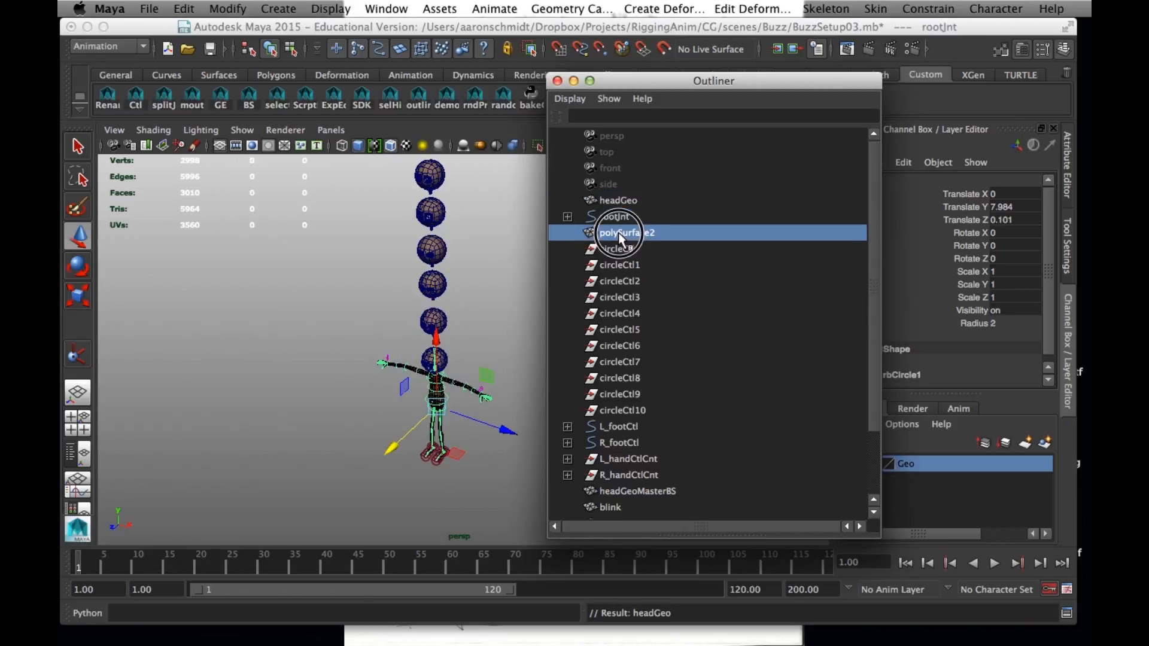
{"action": "double_click", "coordinate": [619, 233]}
{"action": "double_click", "coordinate": [619, 232]}
{"action": "type", "text": "bo"}
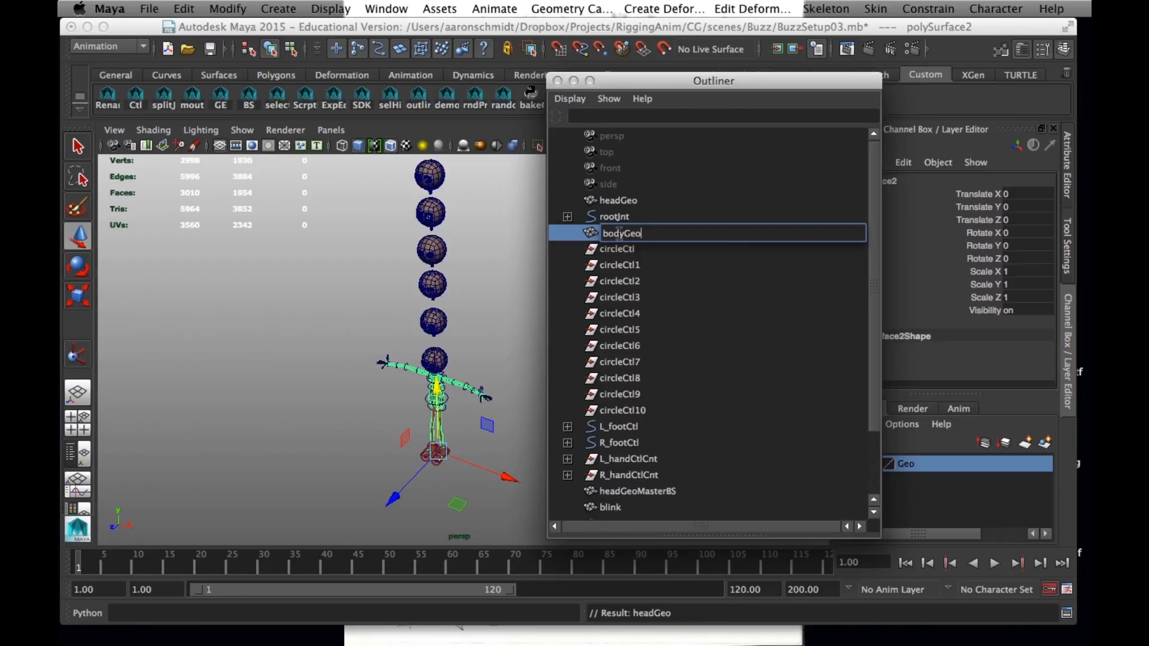
{"action": "type", "text": "dyGeo"}
{"action": "key", "text": "Return"}
Delete the leftover empty groups from circleCtl through circleCtl10
{"action": "left_click", "coordinate": [652, 252]}
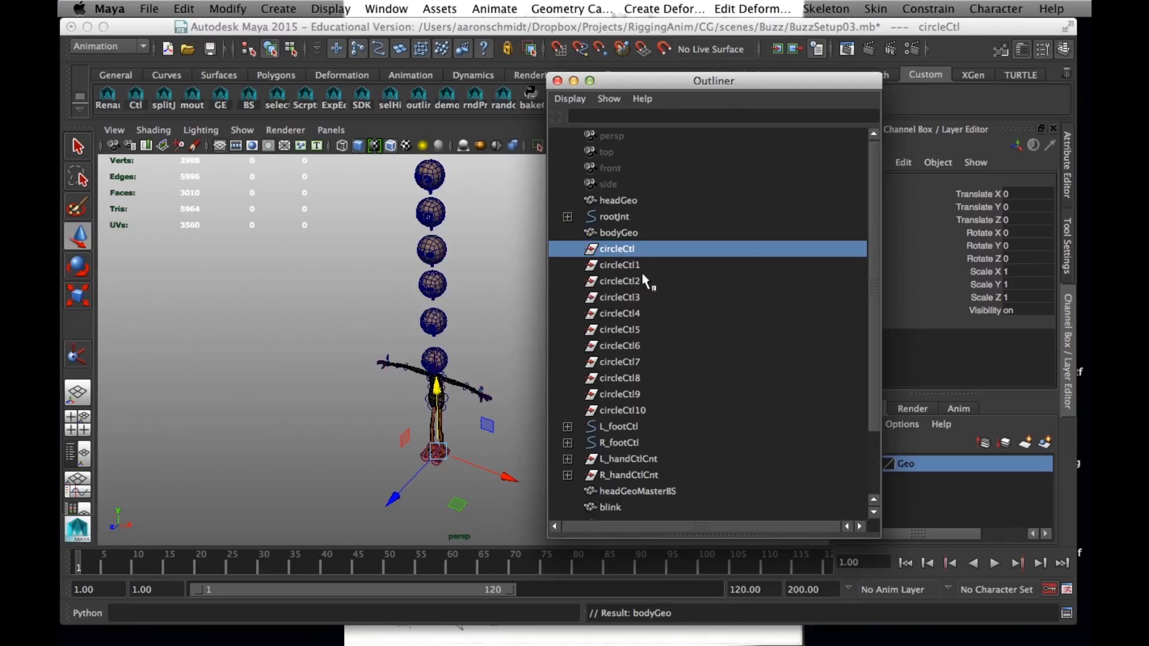
{"action": "right_click_drag", "start_coordinate": [344, 330], "coordinate": [457, 418], "text": "alt"}
{"action": "middle_click_drag", "start_coordinate": [401, 479], "coordinate": [398, 388], "text": "alt"}
{"action": "right_click_drag", "start_coordinate": [399, 388], "coordinate": [429, 386], "text": "alt"}
{"action": "left_click", "coordinate": [427, 384]}
{"action": "left_click", "coordinate": [625, 248]}
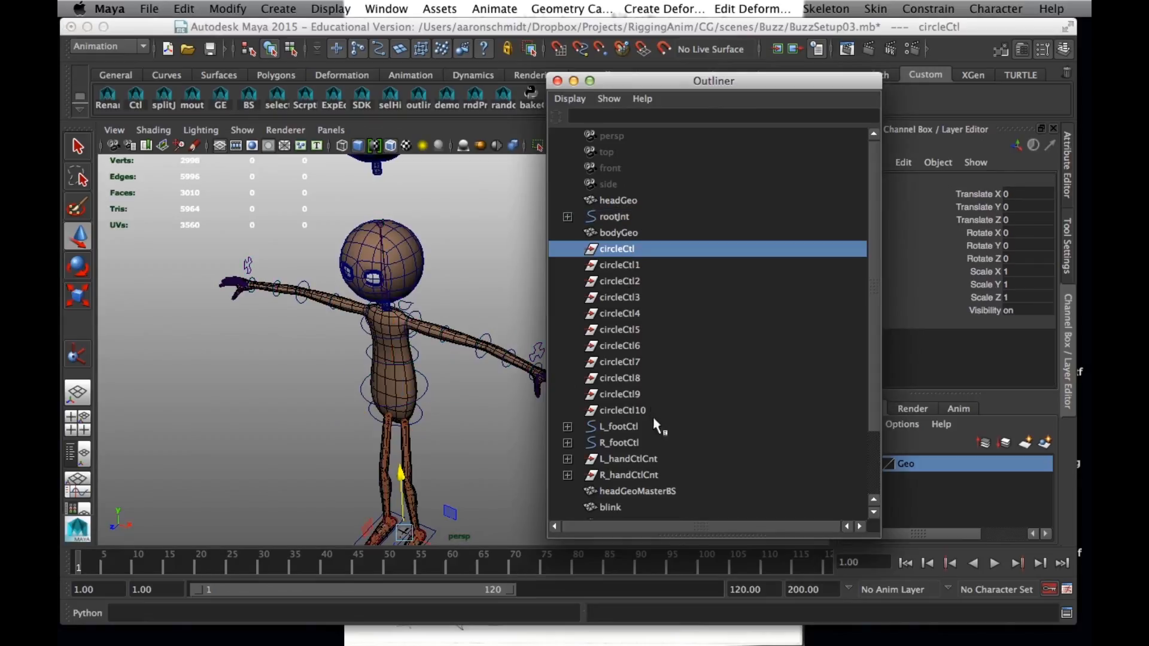
{"action": "left_click", "coordinate": [631, 410], "text": "shift"}
{"action": "key", "text": "Delete"}
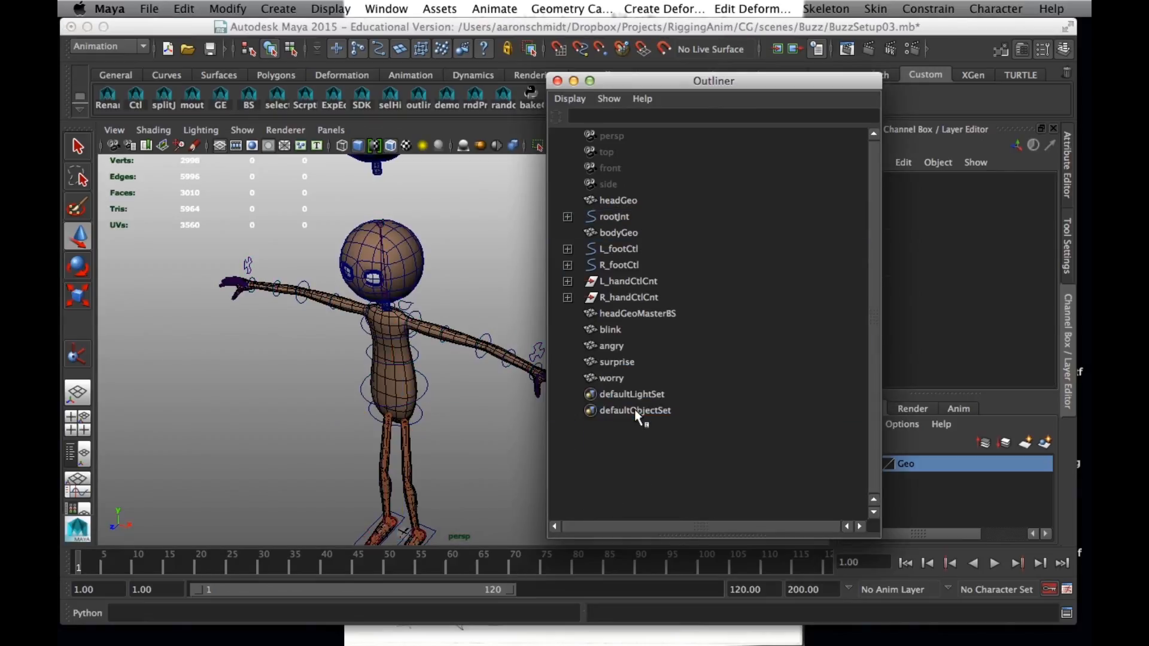
Group the blend shape heads headGeoMasterBS, blink, angry, surprise and worry together
{"action": "left_click", "coordinate": [625, 314]}
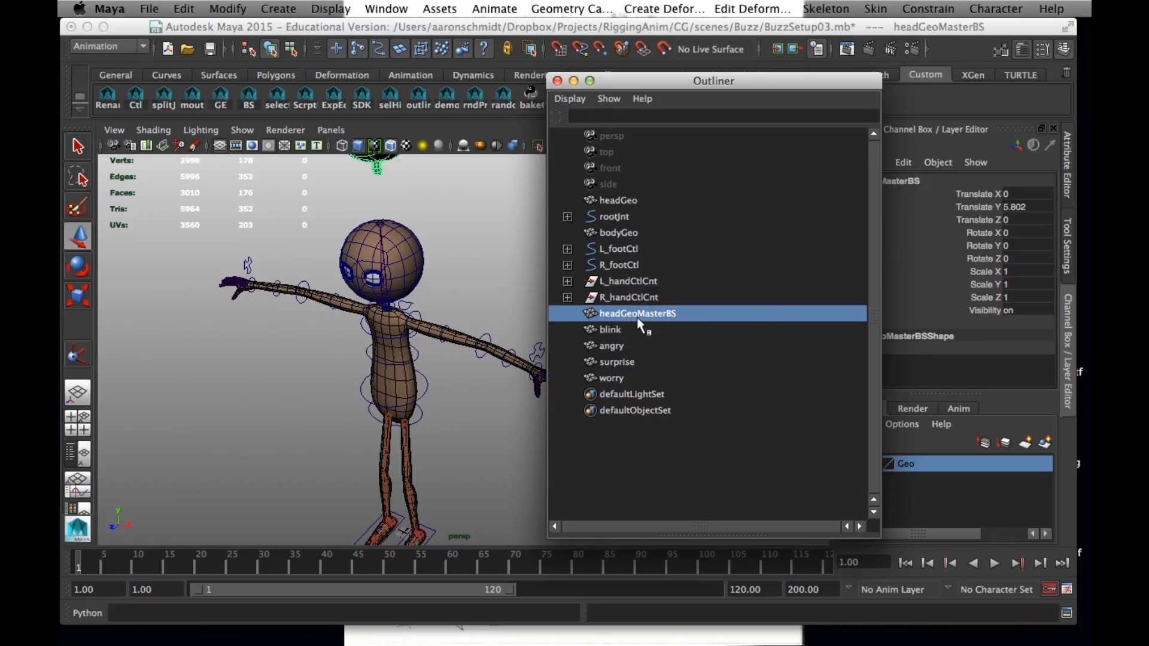
{"action": "right_click_drag", "start_coordinate": [413, 374], "coordinate": [197, 306], "text": "alt"}
{"action": "middle_click_drag", "start_coordinate": [195, 302], "coordinate": [177, 387], "text": "alt"}
{"action": "left_click_drag", "start_coordinate": [177, 387], "coordinate": [246, 366], "text": "alt"}
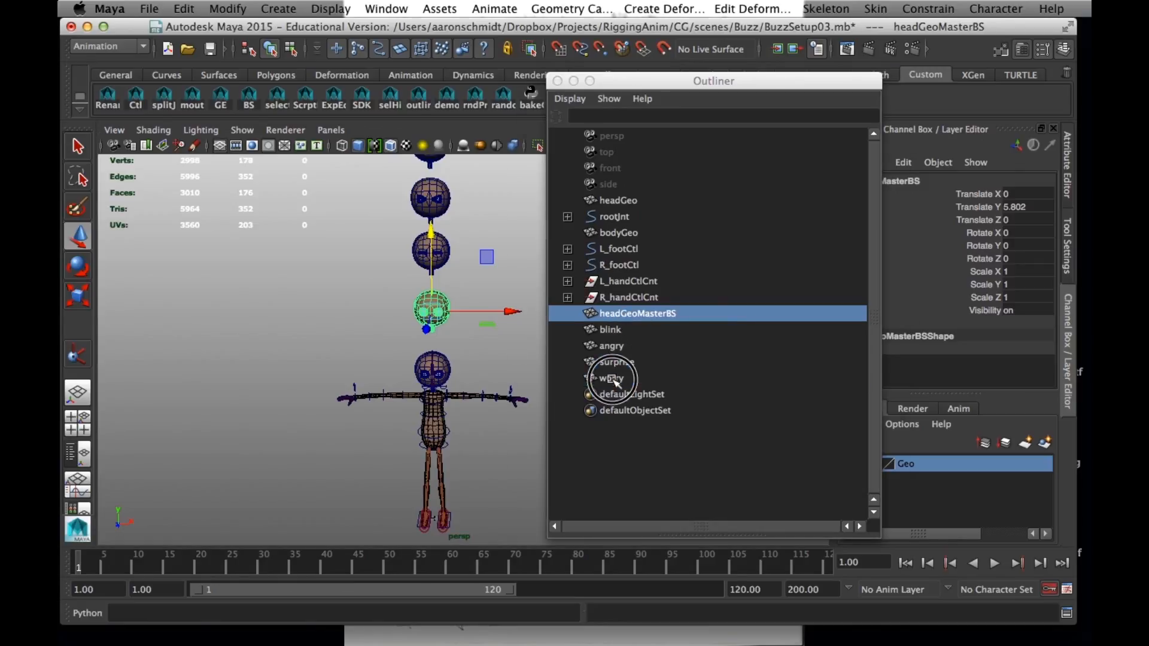
{"action": "left_click_drag", "start_coordinate": [611, 378], "coordinate": [627, 314]}
{"action": "key", "text": "ctrl+g"}
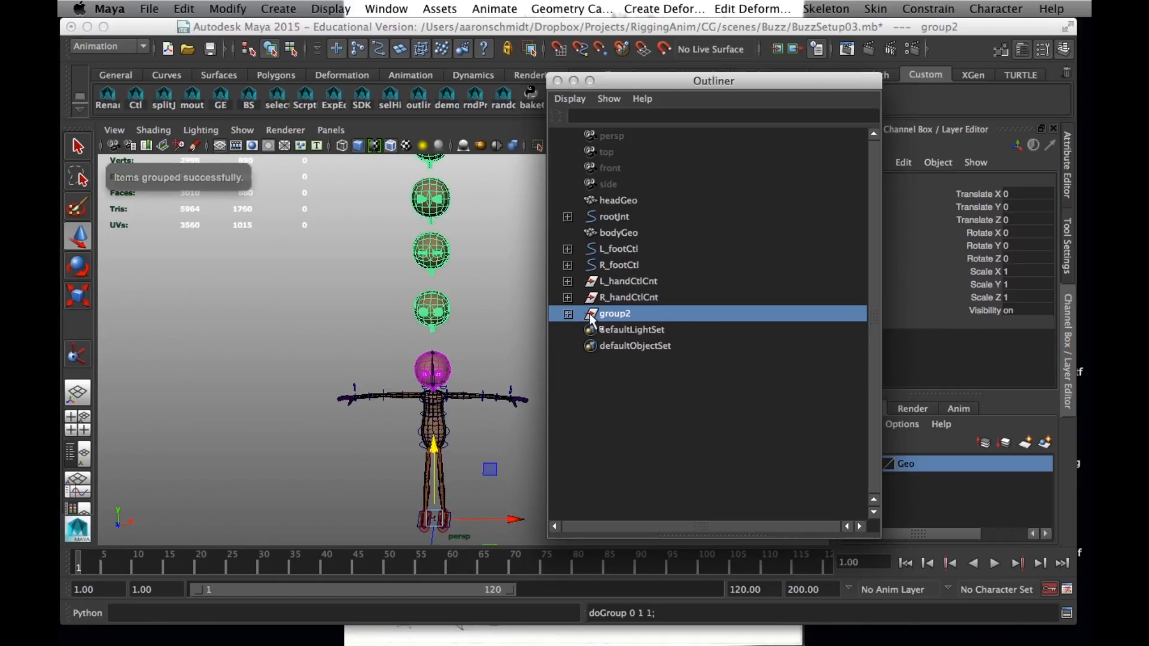
Rename the group of blend shape heads as blendshapesGrp
{"action": "double_click", "coordinate": [620, 315]}
{"action": "type", "text": "BlendshapesGrp"}
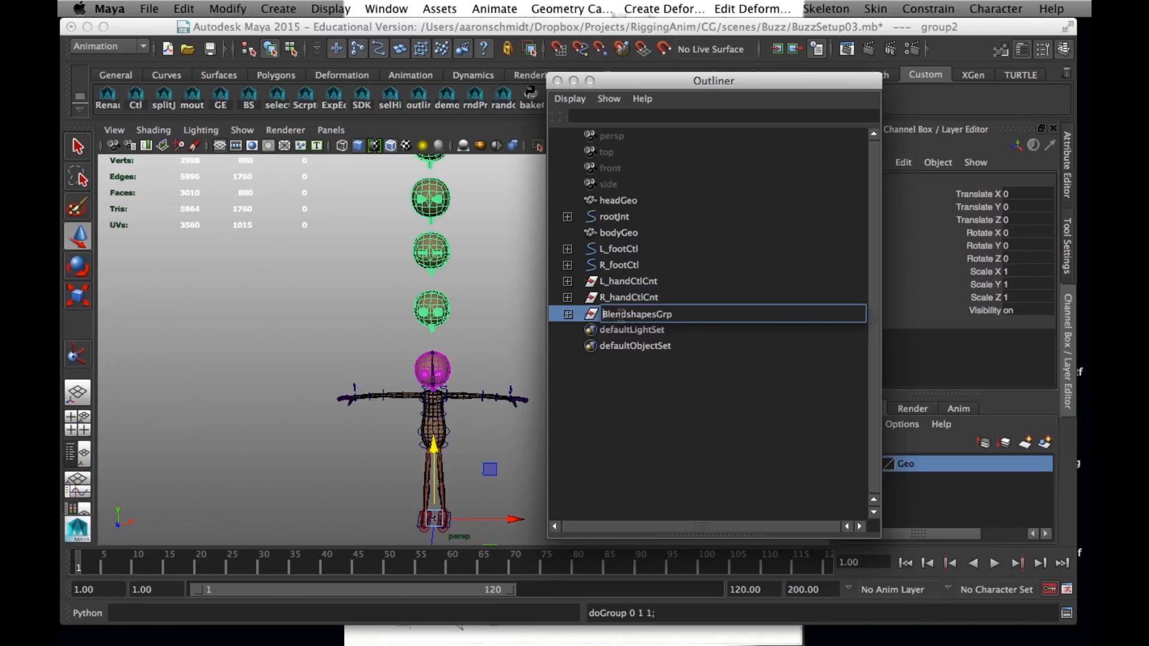
{"action": "key", "text": "Delete"}
{"action": "type", "text": "b"}
{"action": "key", "text": "Return"}
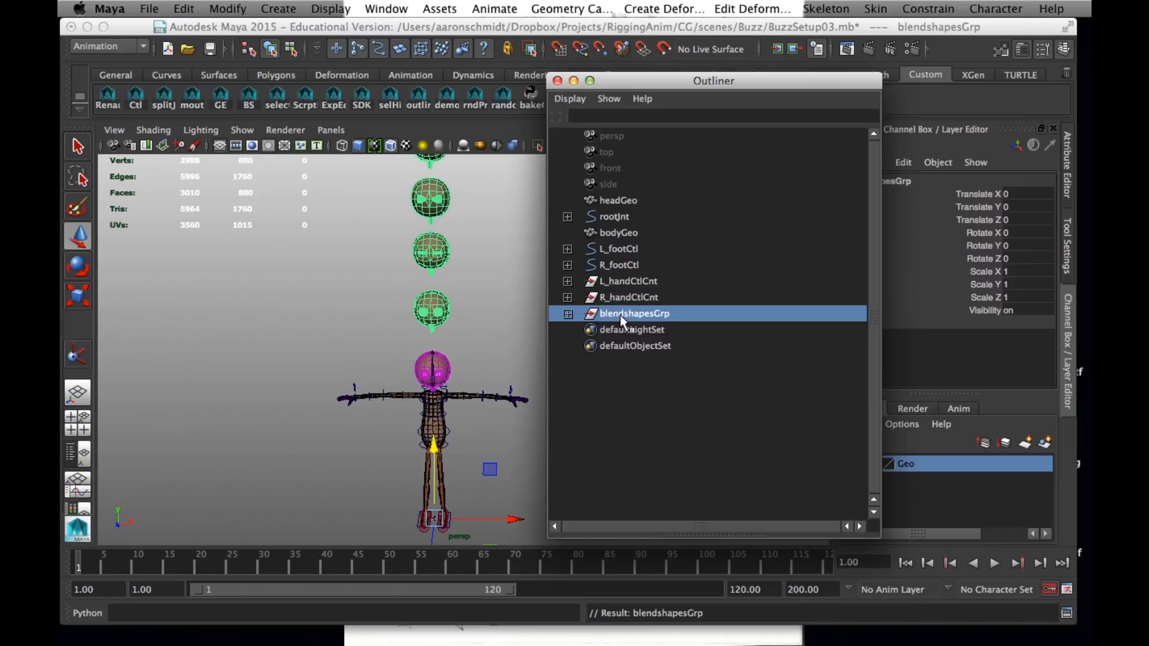
Hide blendshapesGrp by setting its Visibility to 0
{"action": "left_click", "coordinate": [1017, 310]}
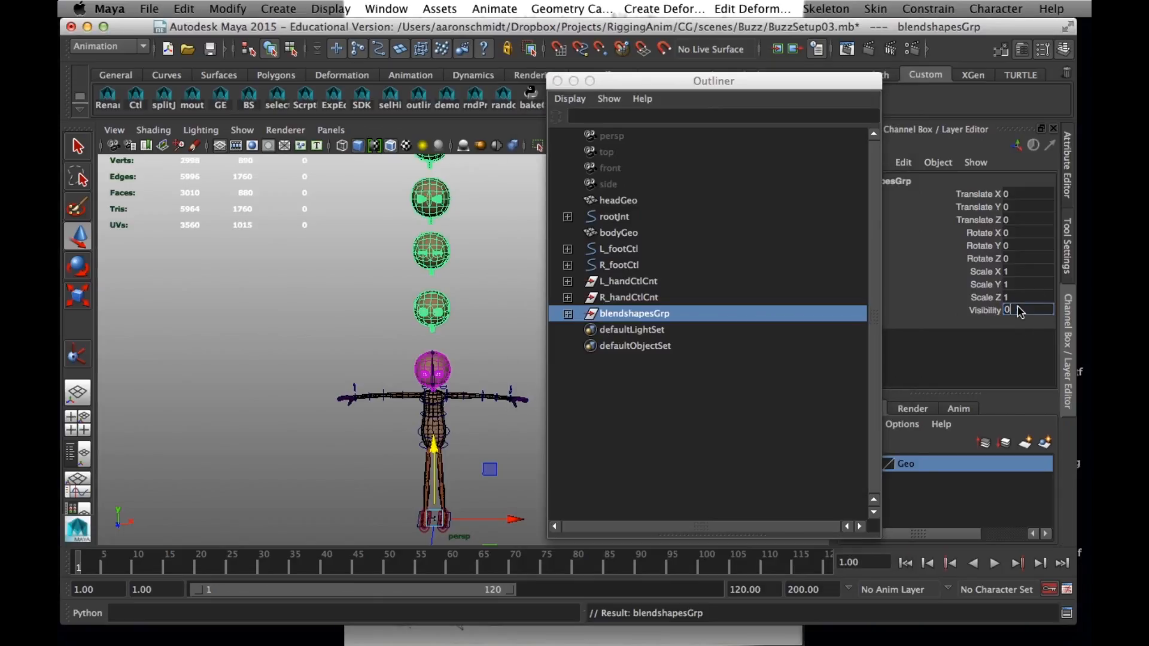
{"action": "type", "text": "0"}
{"action": "key", "text": "Return"}
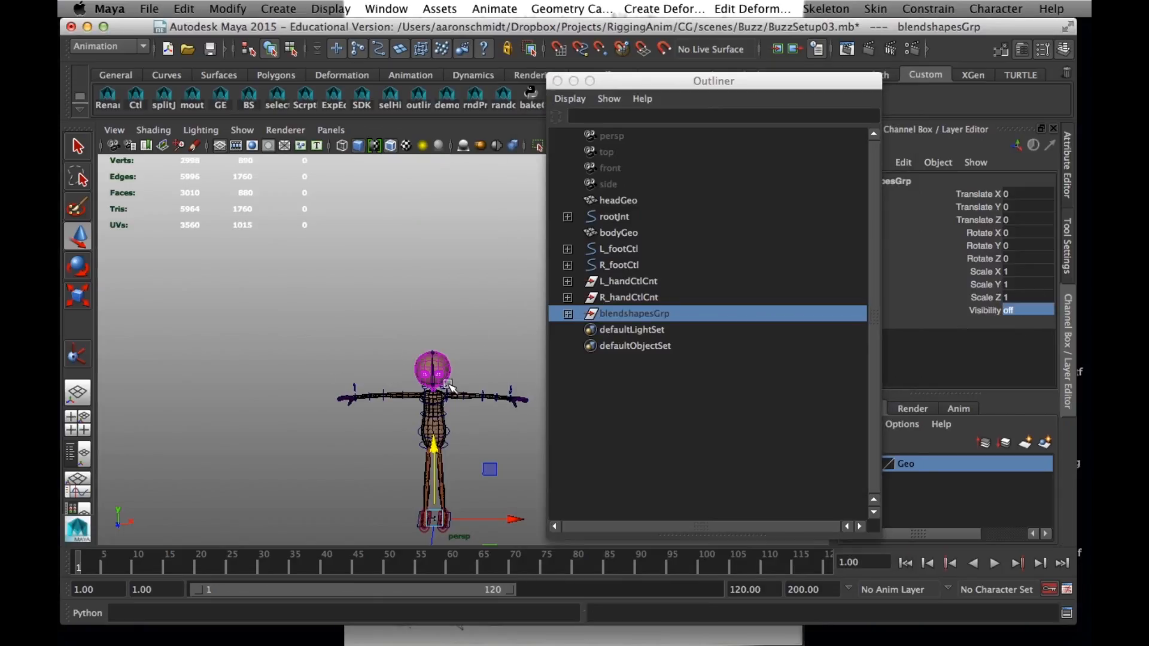
Group headGeo, bodyGeo and blendshapesGrp together
{"action": "left_click_drag", "start_coordinate": [449, 384], "coordinate": [412, 359], "text": "alt"}
{"action": "middle_click_drag", "start_coordinate": [412, 360], "coordinate": [397, 397], "text": "alt"}
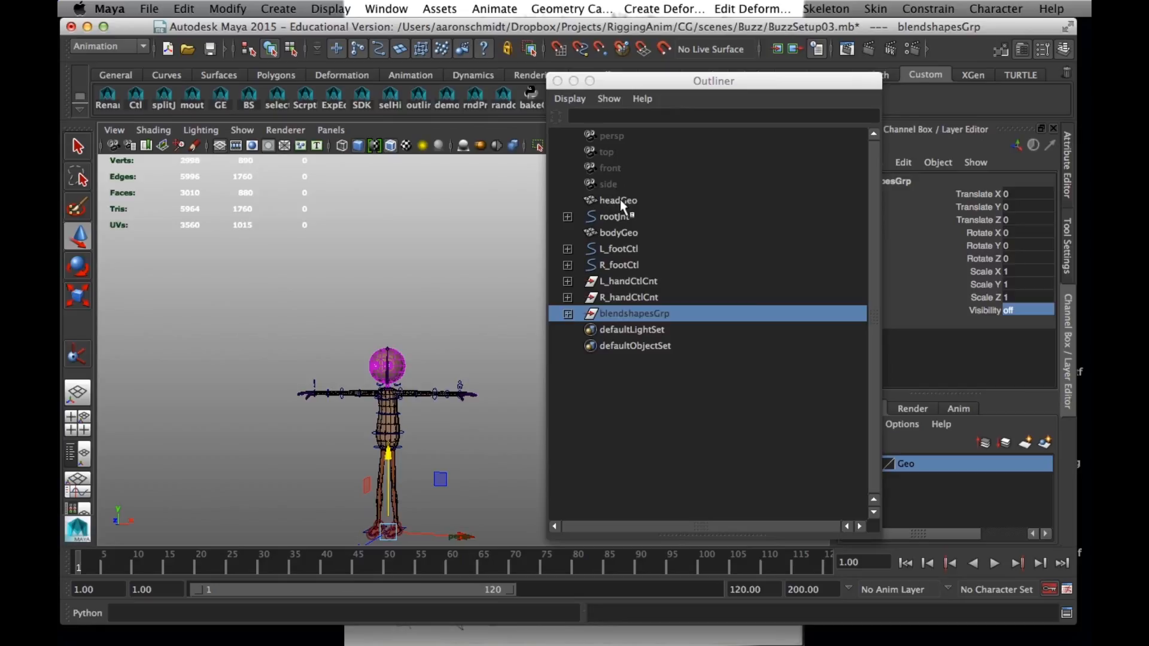
{"action": "left_click", "coordinate": [620, 199]}
{"action": "left_click", "coordinate": [620, 231], "text": "ctrl"}
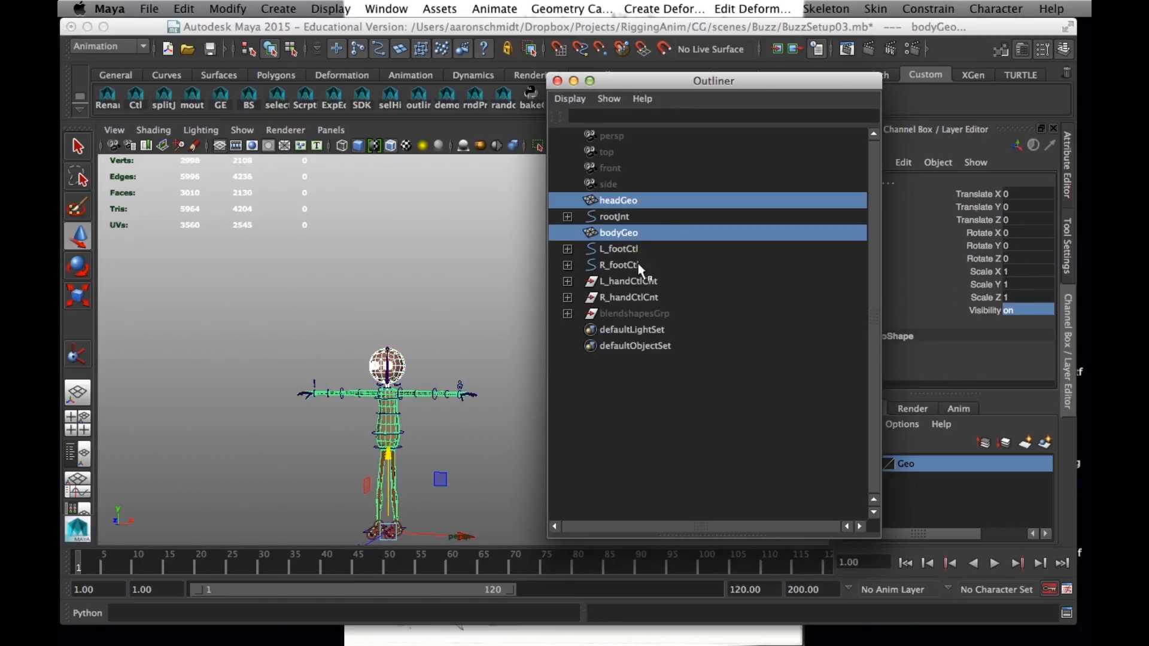
{"action": "left_click", "coordinate": [625, 312], "text": "ctrl"}
{"action": "key", "text": "ctrl+g"}
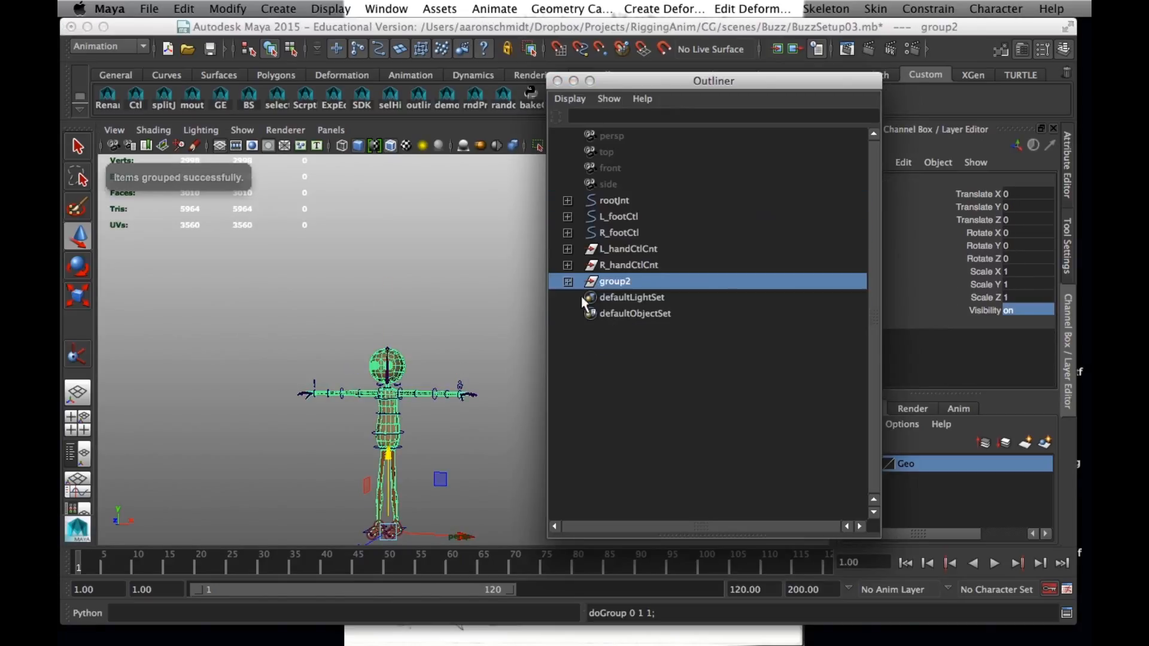
Expand the new geometry group and rename it as geoGrp
{"action": "left_click", "coordinate": [568, 281]}
{"action": "double_click", "coordinate": [628, 282]}
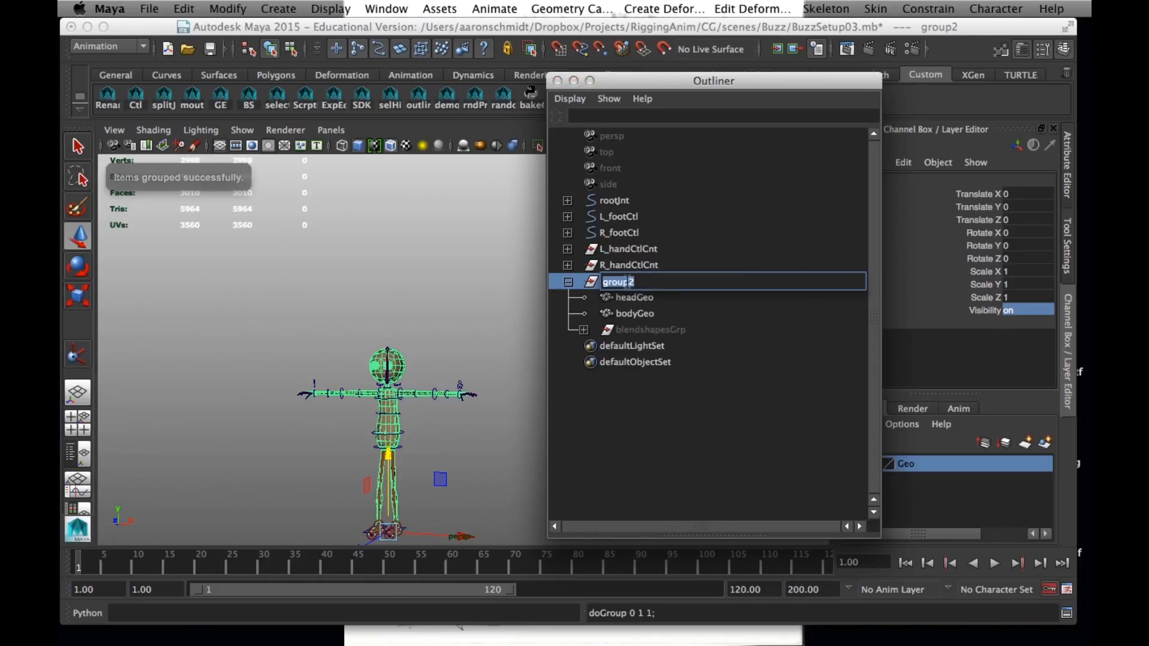
{"action": "type", "text": "geoGr"}
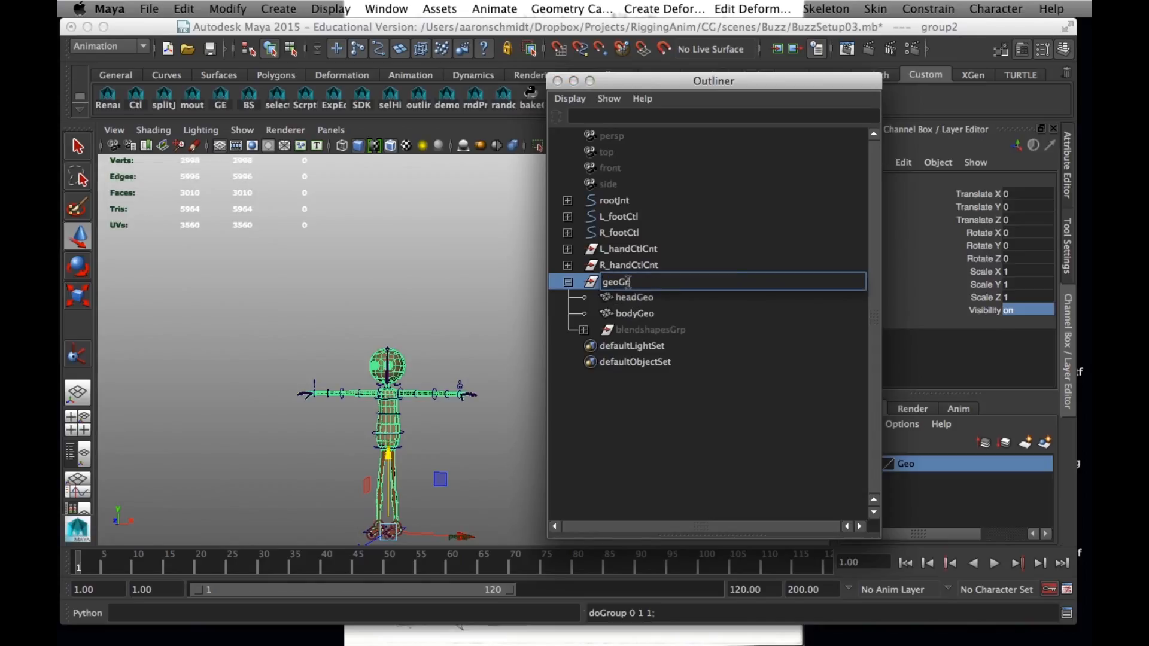
{"action": "type", "text": "p"}
{"action": "key", "text": "Return"}
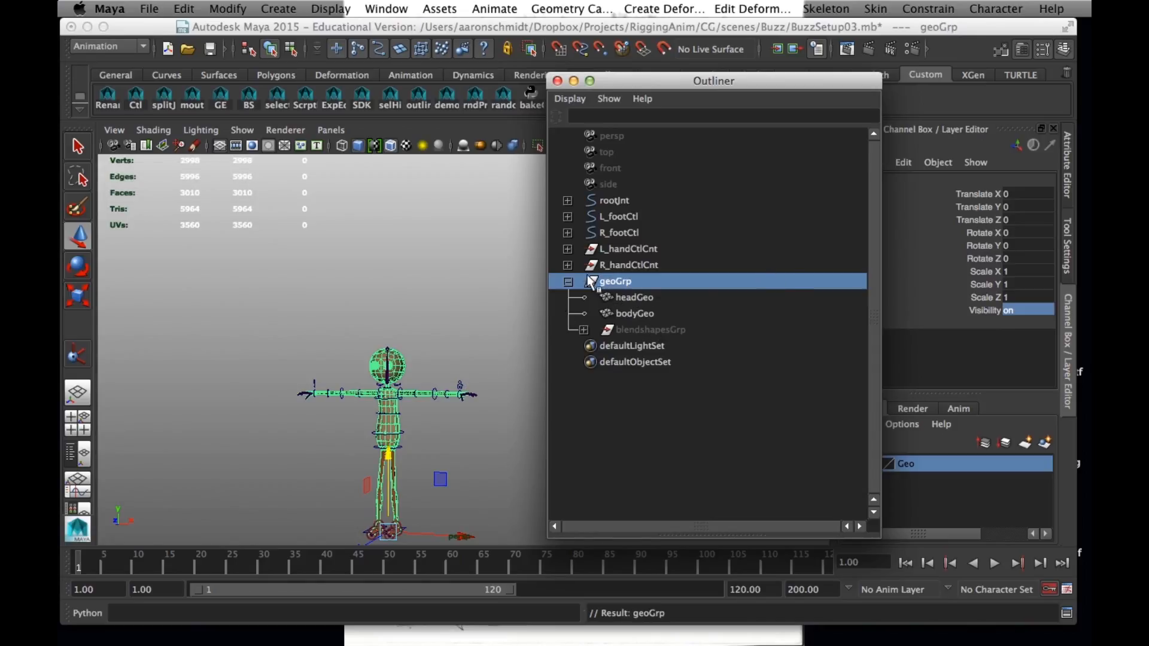
Create a CircleArrow control curve at the character's feet with the control curves script
{"action": "left_click", "coordinate": [610, 201]}
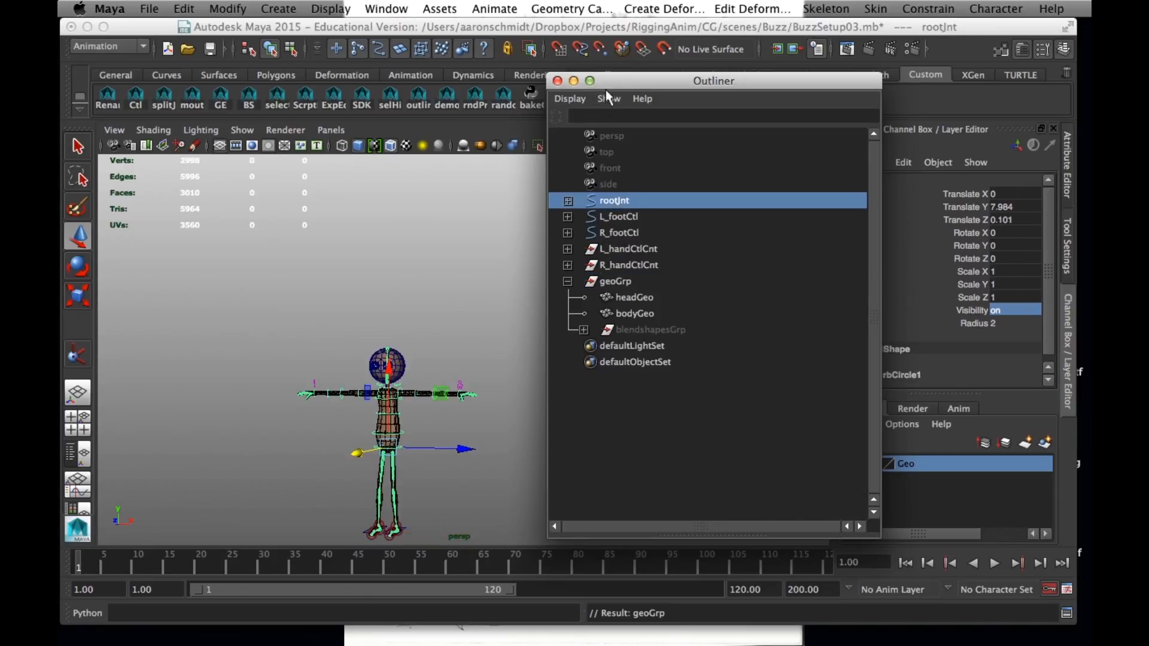
{"action": "left_click_drag", "start_coordinate": [624, 79], "coordinate": [647, 193]}
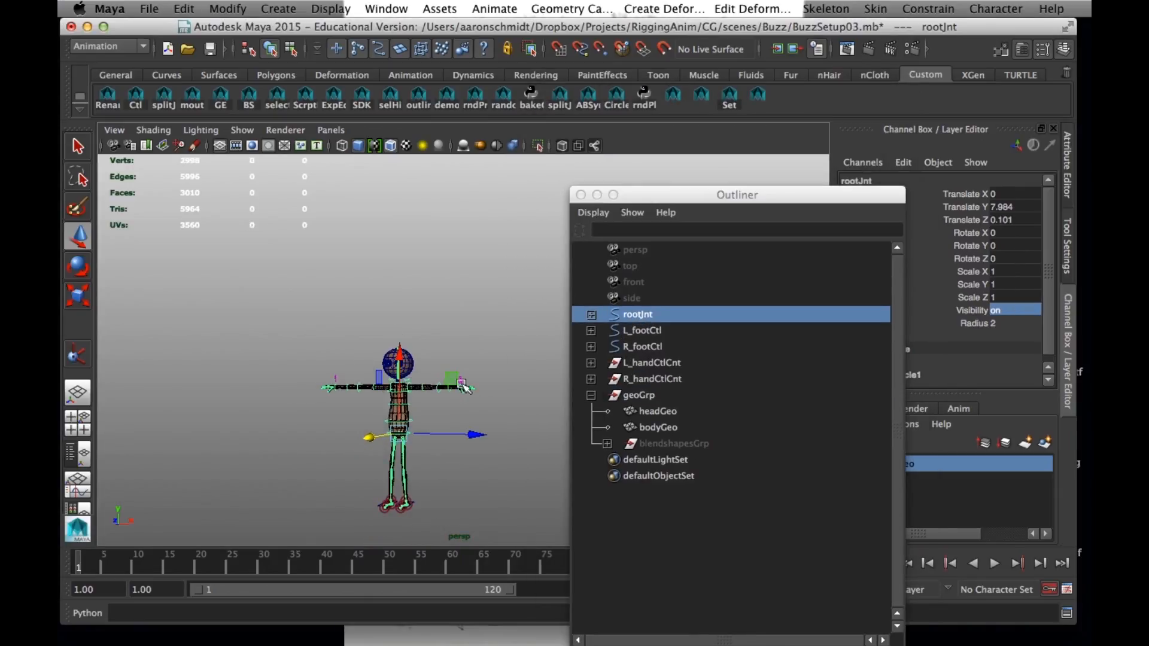
{"action": "left_click", "coordinate": [430, 301]}
{"action": "left_click_drag", "start_coordinate": [424, 431], "coordinate": [375, 426], "text": "alt"}
{"action": "middle_click_drag", "start_coordinate": [375, 426], "coordinate": [406, 391], "text": "alt"}
{"action": "left_click_drag", "start_coordinate": [383, 396], "coordinate": [445, 417], "text": "alt"}
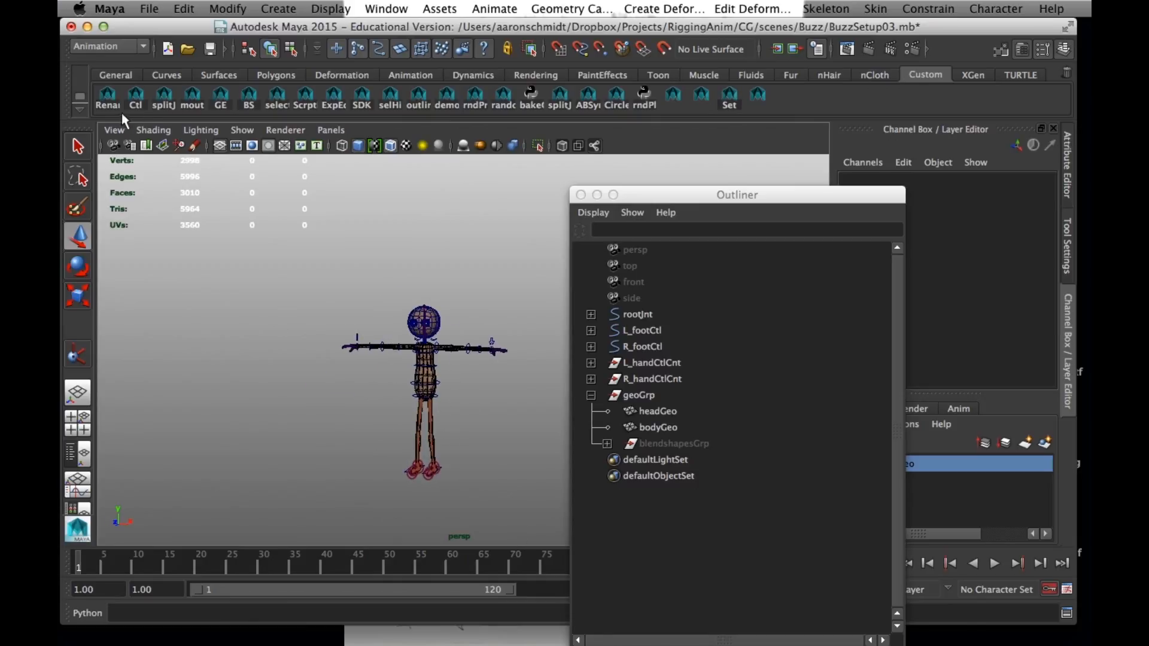
{"action": "left_click", "coordinate": [136, 96]}
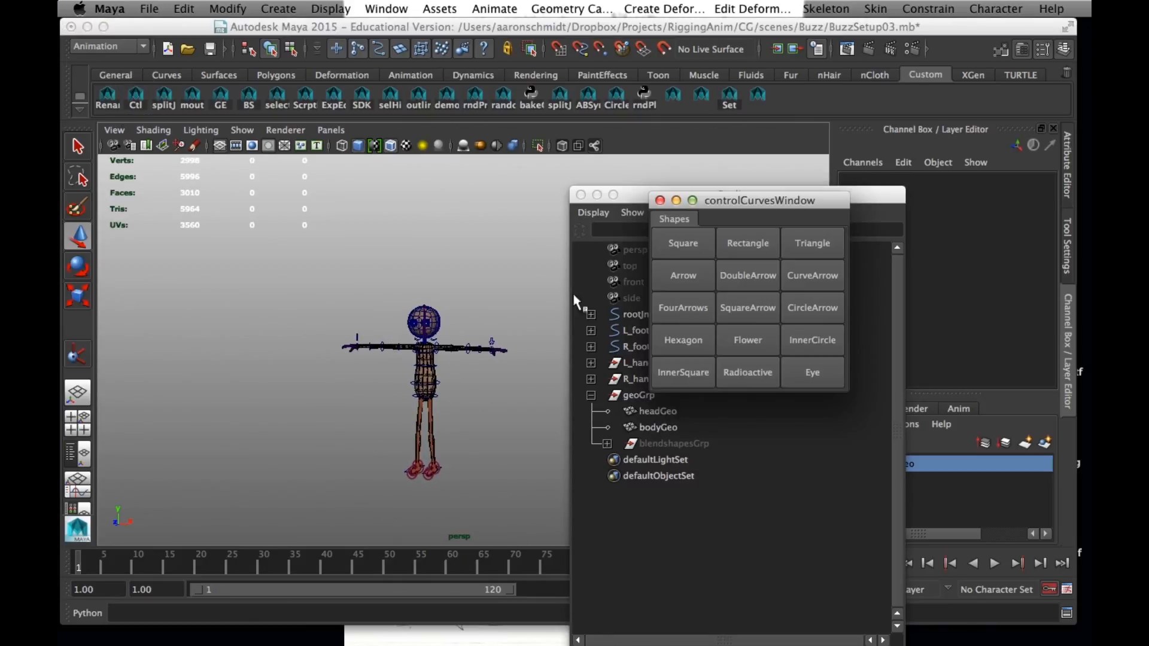
{"action": "left_click", "coordinate": [806, 309]}
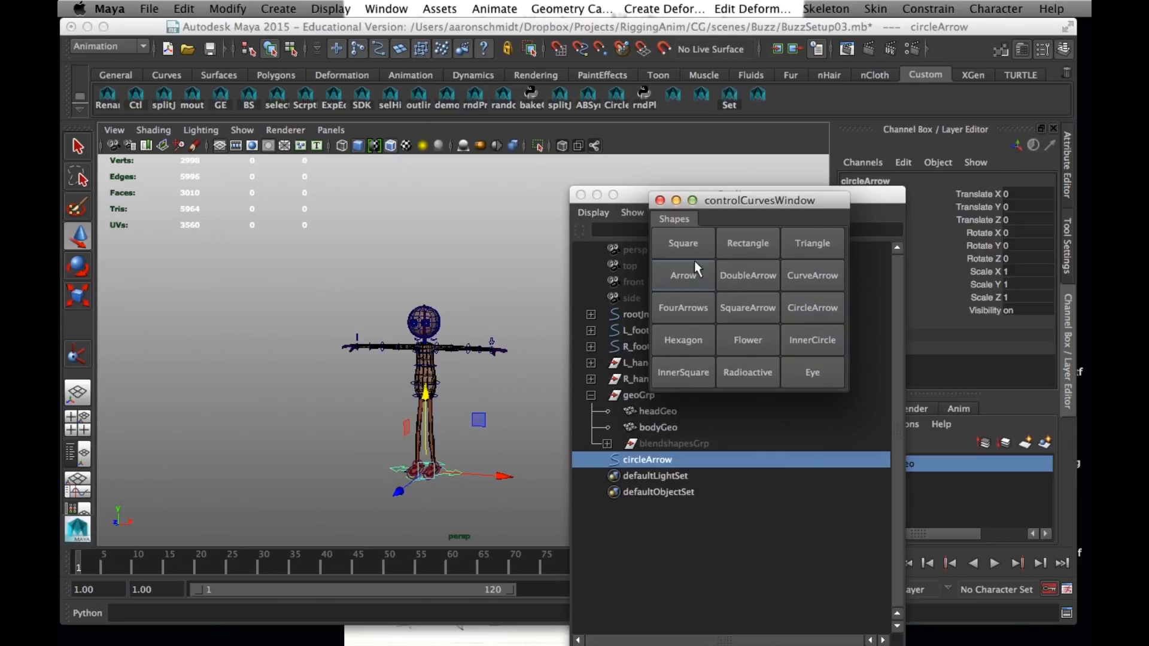
{"action": "left_click", "coordinate": [660, 200]}
Scale the circleArrow control uniformly to about 1.539 so it surrounds both feet
{"action": "scroll", "coordinate": [398, 494], "scroll_direction": "up", "scroll_amount": 2}
{"action": "left_click_drag", "start_coordinate": [443, 377], "coordinate": [398, 359], "text": "alt"}
{"action": "right_click_drag", "start_coordinate": [399, 363], "coordinate": [435, 453], "text": "alt"}
{"action": "middle_click_drag", "start_coordinate": [436, 454], "coordinate": [434, 427], "text": "alt"}
{"action": "key", "text": "r"}
{"action": "left_click_drag", "start_coordinate": [415, 445], "coordinate": [466, 460]}
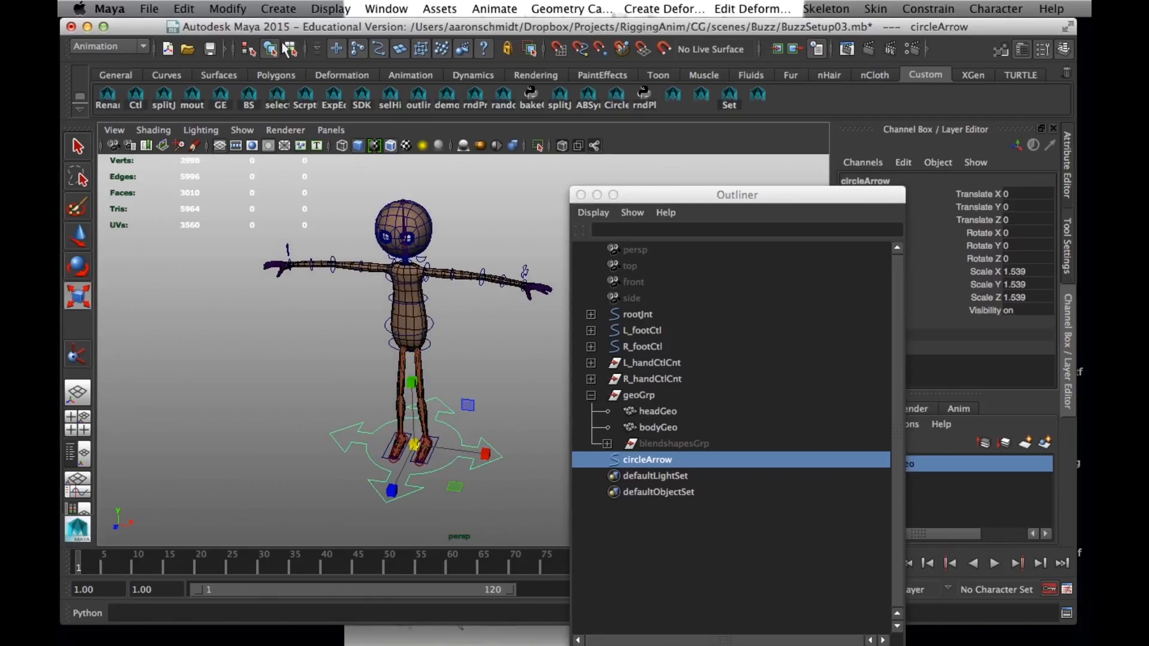
Move the circleArrow curve's control points slightly up in component mode, and return to object mode
{"action": "left_click", "coordinate": [291, 49]}
{"action": "left_click_drag", "start_coordinate": [275, 355], "coordinate": [507, 496]}
{"action": "key", "text": "w"}
{"action": "left_click_drag", "start_coordinate": [413, 377], "coordinate": [414, 374]}
{"action": "left_click", "coordinate": [271, 49]}
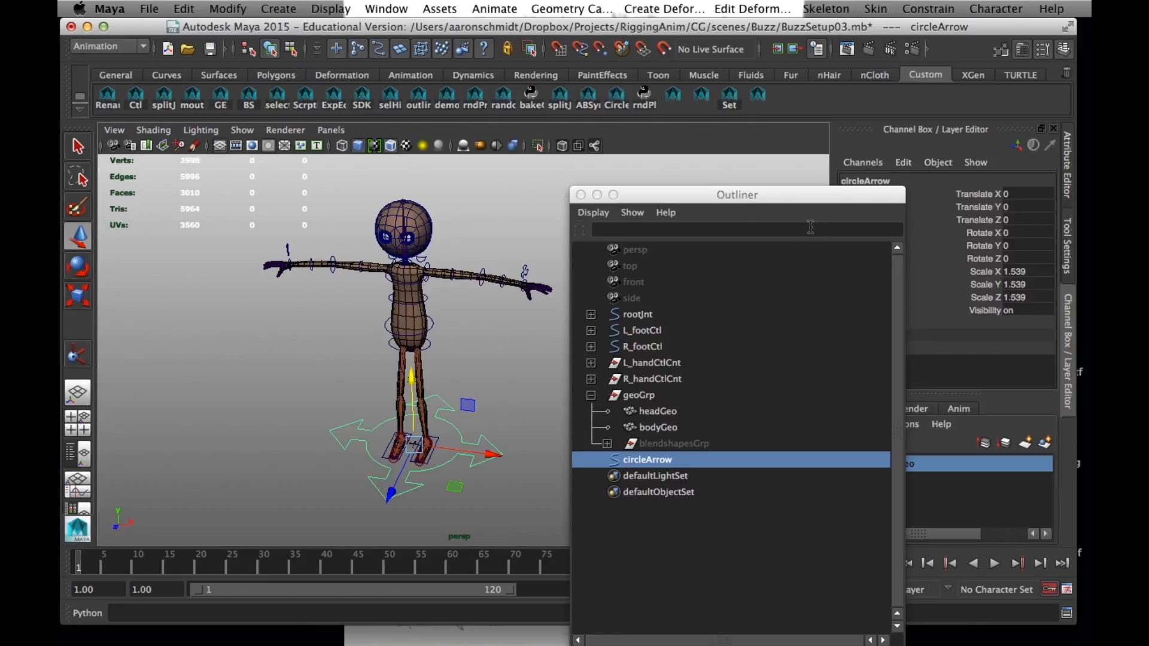
Freeze the transformations of the circleArrow control
{"action": "left_click_drag", "start_coordinate": [821, 197], "coordinate": [639, 179]}
{"action": "left_click", "coordinate": [228, 8]}
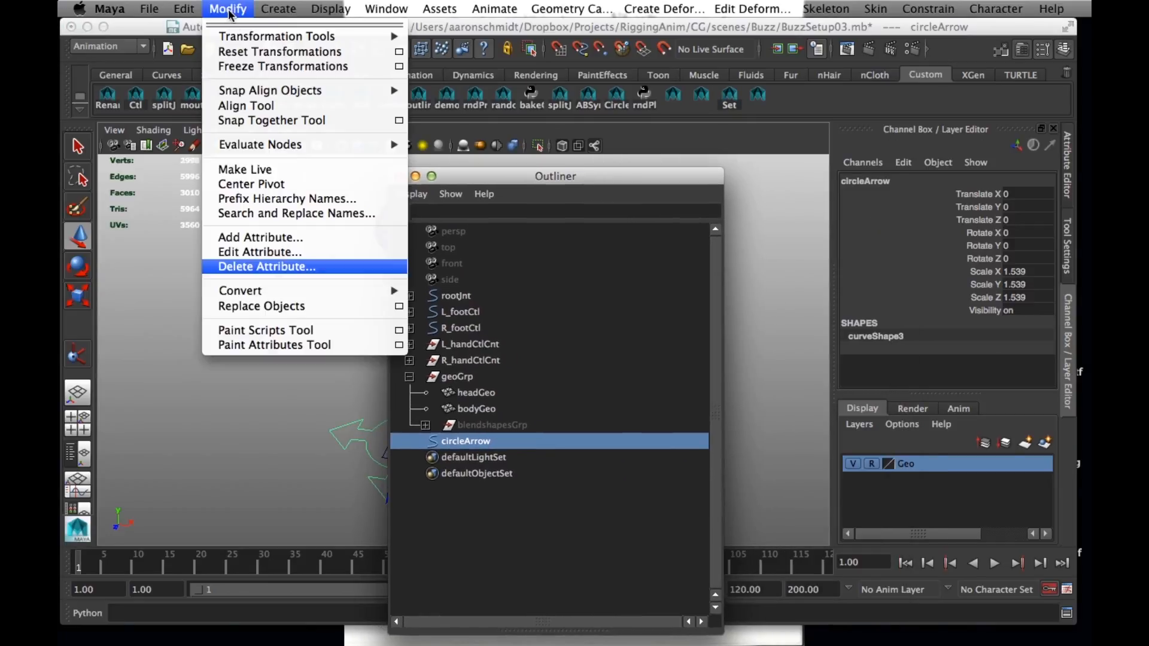
{"action": "left_click", "coordinate": [251, 67]}
{"action": "left_click_drag", "start_coordinate": [533, 187], "coordinate": [730, 299]}
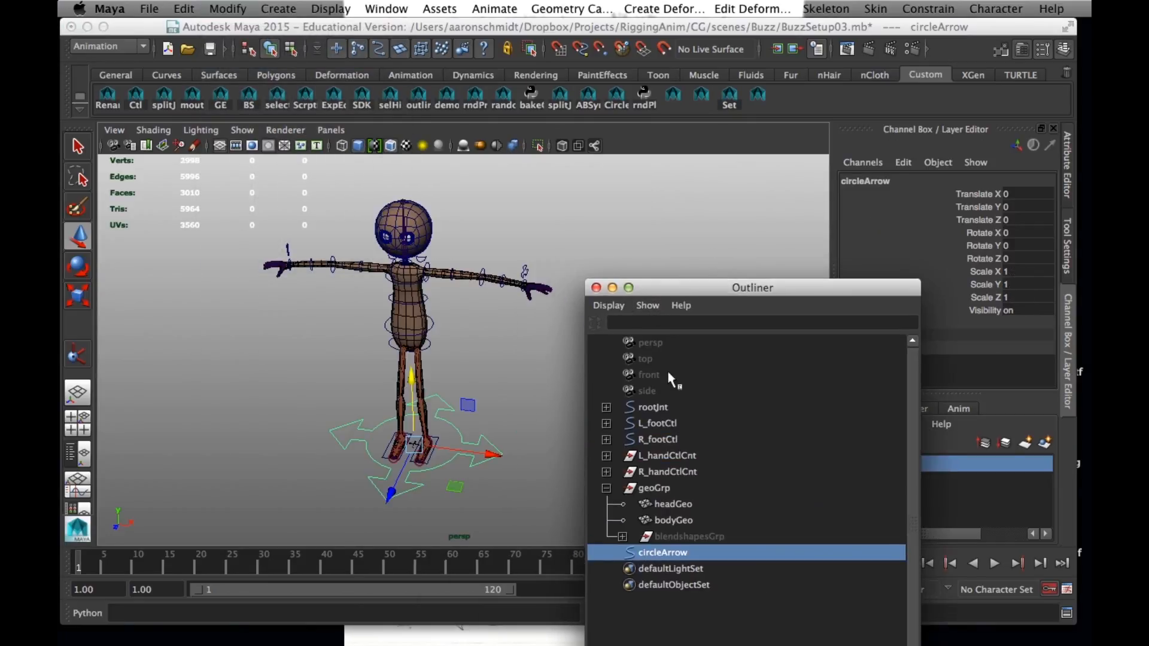
Inspect the existing foot and hand controls by selecting them one after another
{"action": "left_click", "coordinate": [659, 425]}
{"action": "left_click", "coordinate": [667, 442]}
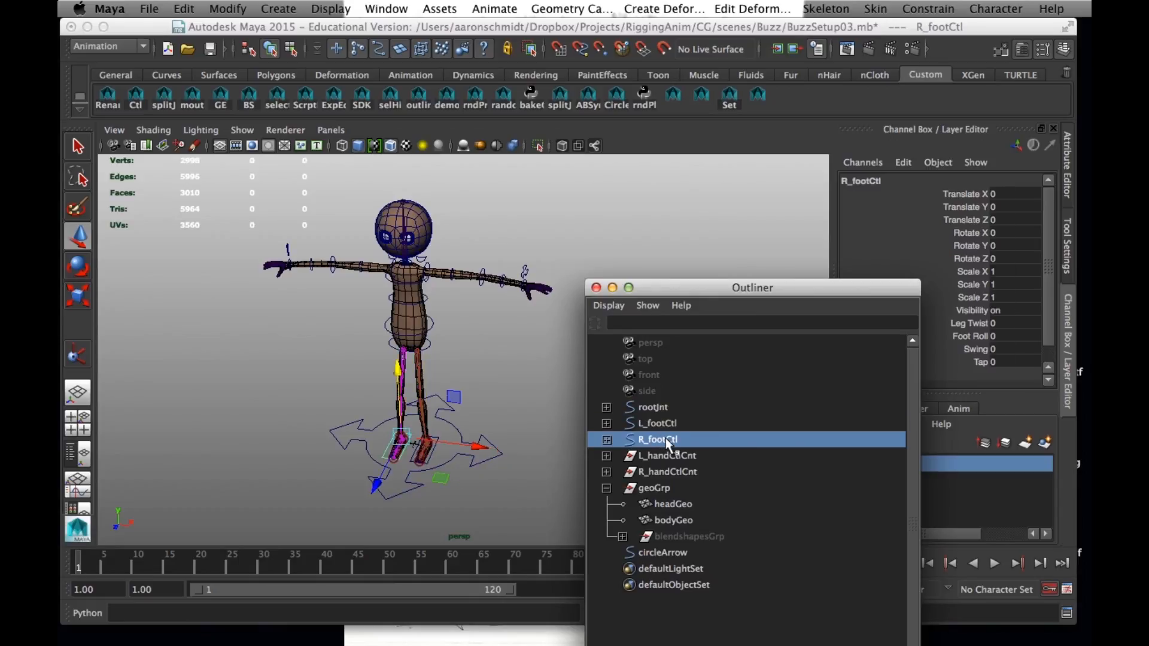
{"action": "left_click", "coordinate": [525, 270]}
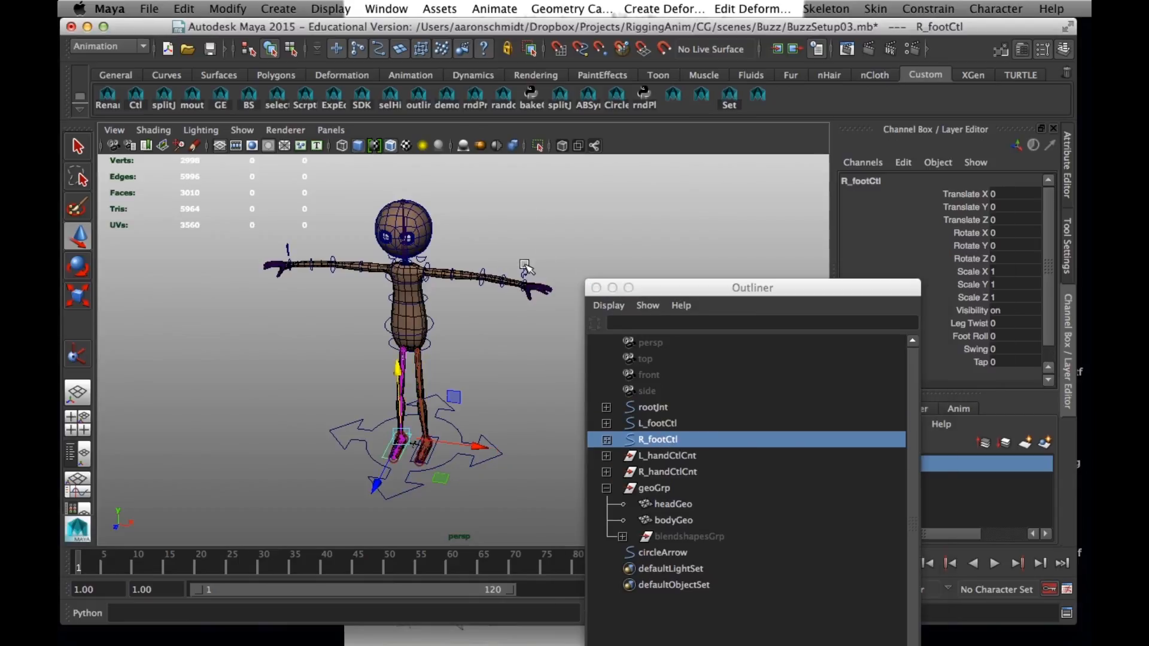
{"action": "left_click", "coordinate": [286, 249]}
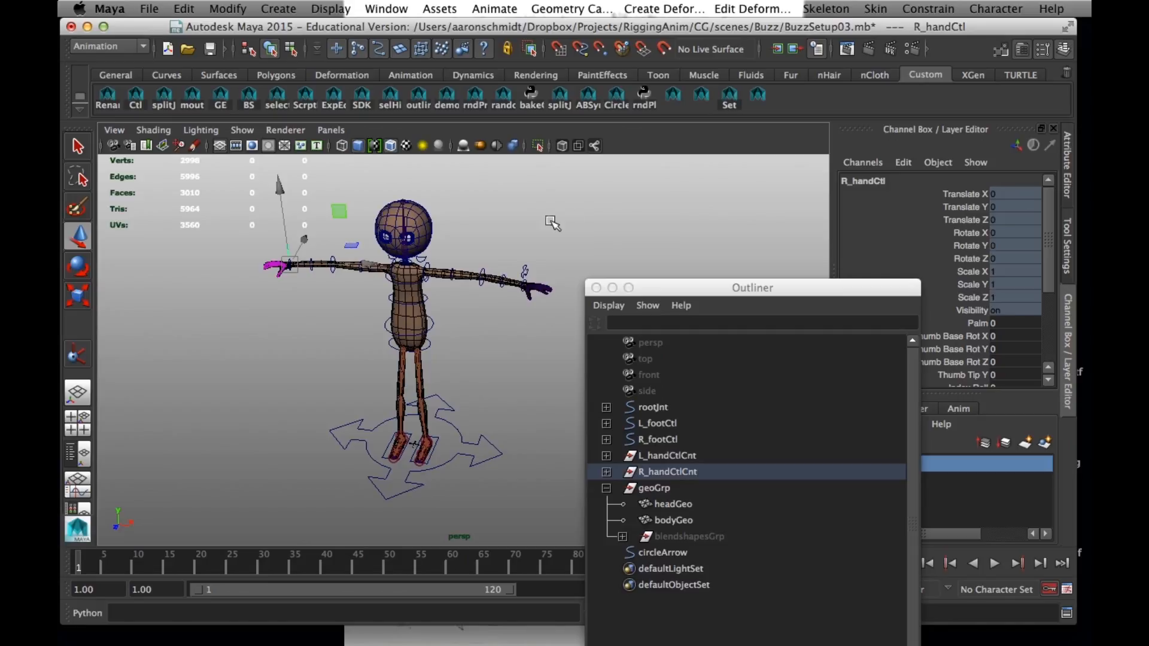
{"action": "left_click", "coordinate": [612, 203]}
Rename the circleArrow control as localCtl
{"action": "left_click_drag", "start_coordinate": [759, 294], "coordinate": [720, 342]}
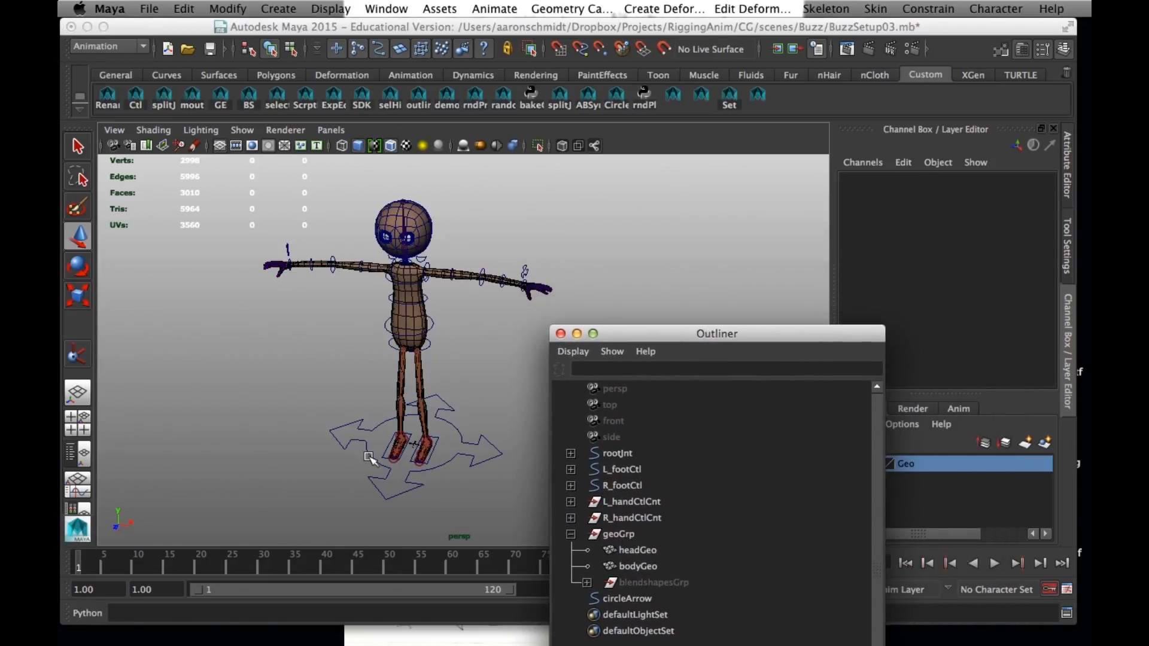
{"action": "left_click", "coordinate": [479, 458]}
{"action": "left_click", "coordinate": [874, 183]}
{"action": "type", "text": "localCt"}
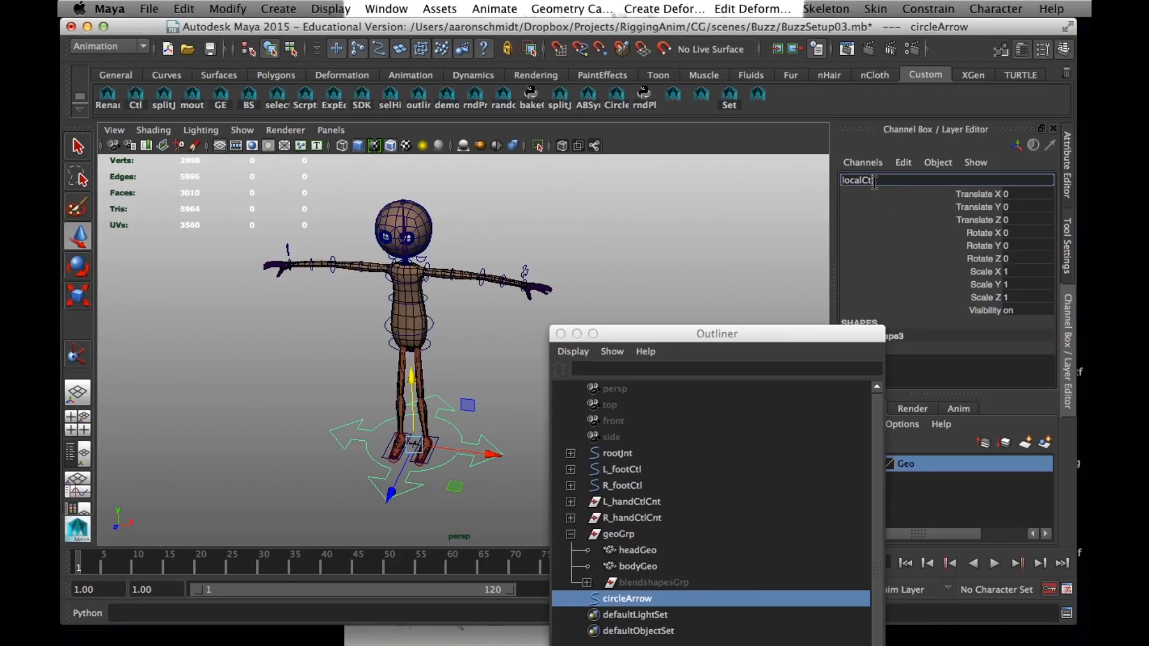
{"action": "type", "text": "l"}
{"action": "key", "text": "Return"}
{"action": "left_click_drag", "start_coordinate": [672, 340], "coordinate": [683, 199]}
{"action": "mouse_move", "coordinate": [644, 629]}
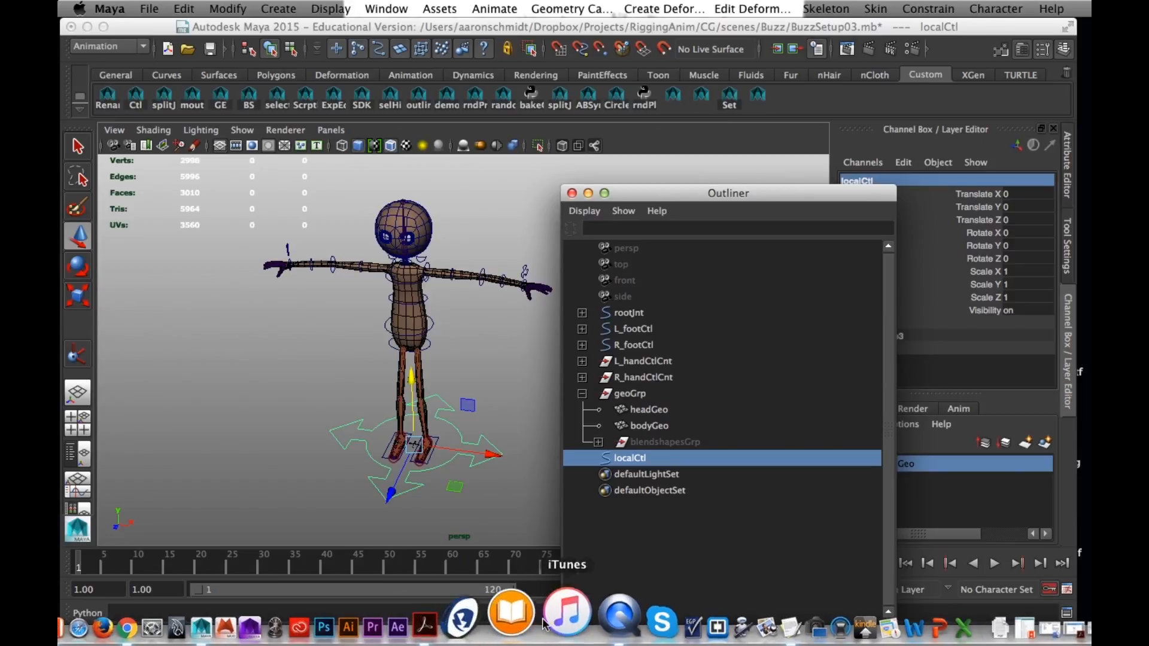
Switch to Acrobat, look up the Hierarchy page of RiggingFundamentals_I.pdf, and return to Maya
{"action": "left_click", "coordinate": [474, 626]}
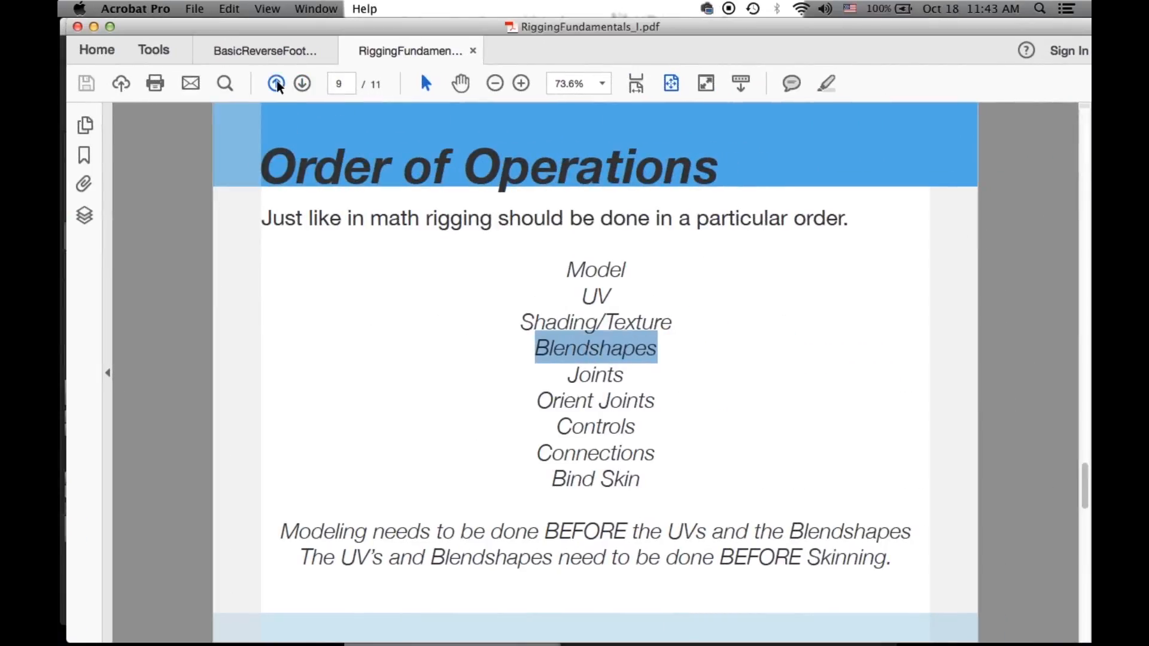
{"action": "left_click", "coordinate": [277, 84]}
{"action": "left_click", "coordinate": [277, 84]}
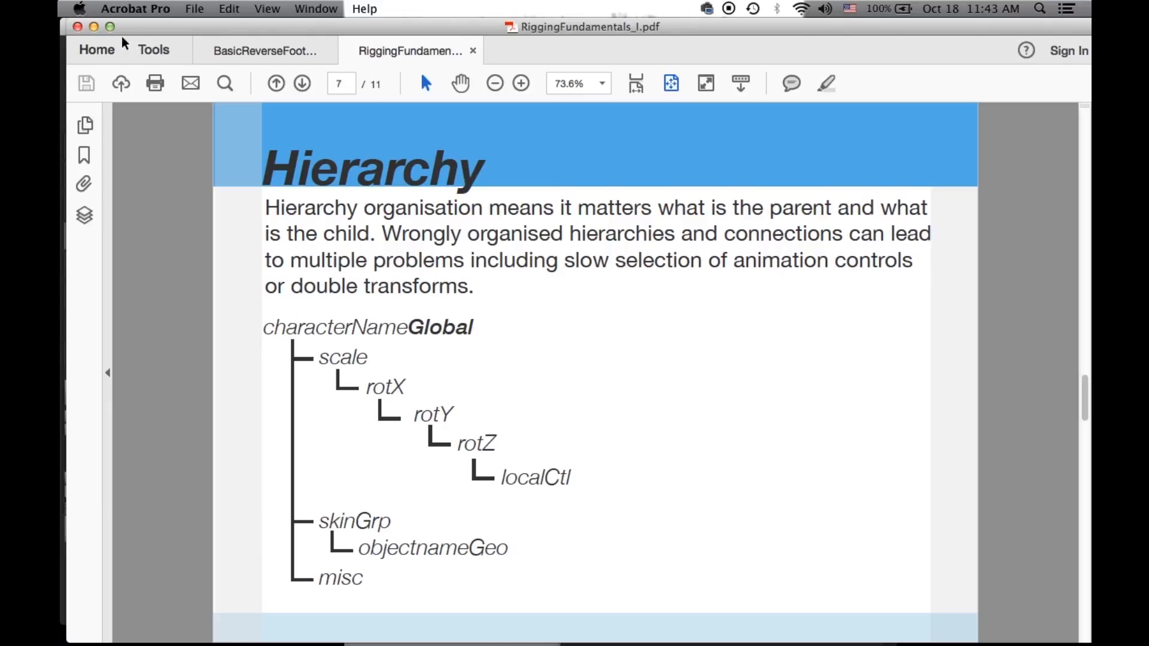
{"action": "left_click", "coordinate": [94, 26]}
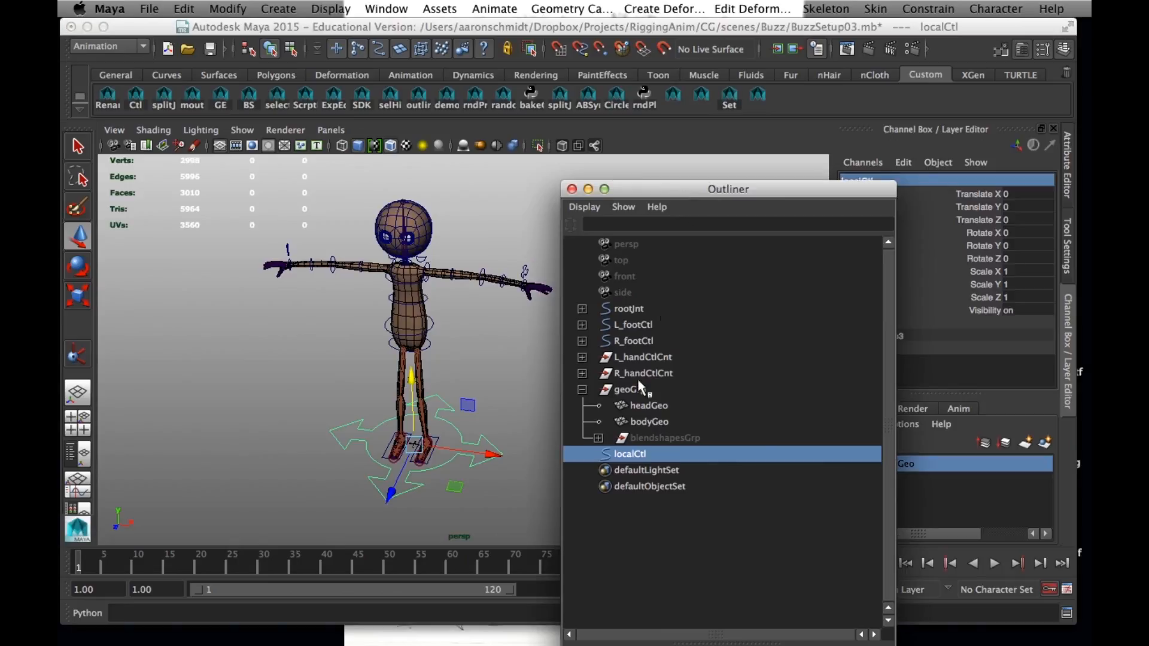
Group localCtl four times to nest it in four parent groups, and expand the new hierarchy
{"action": "left_click", "coordinate": [637, 506]}
{"action": "left_click", "coordinate": [634, 454]}
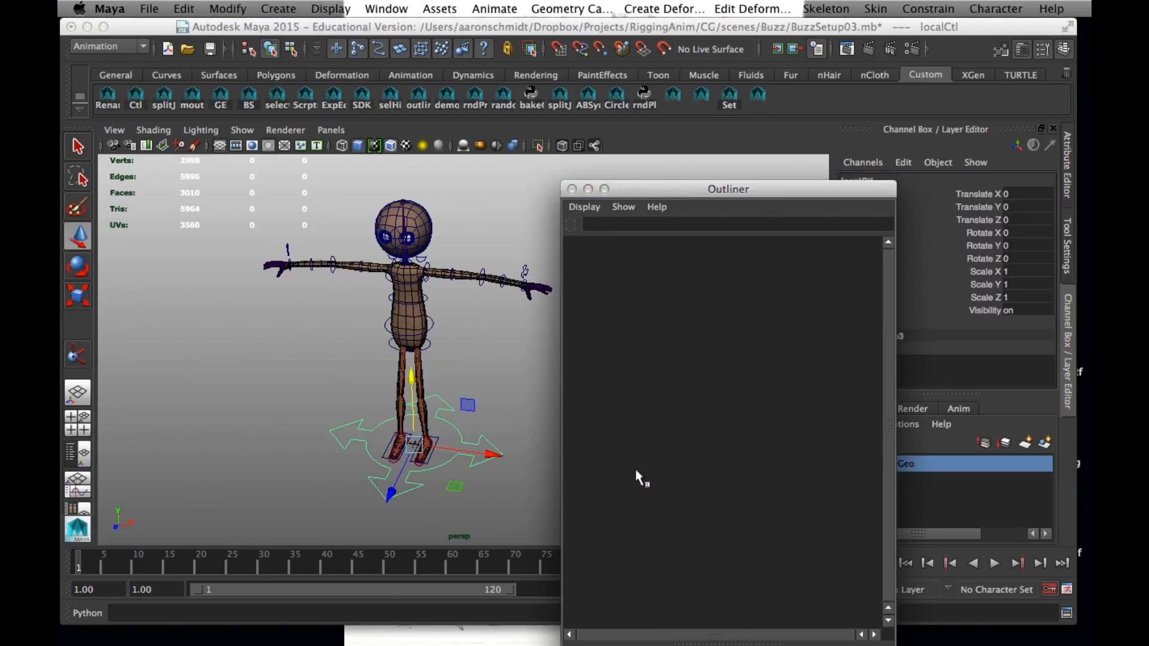
{"action": "key", "text": "ctrl+g"}
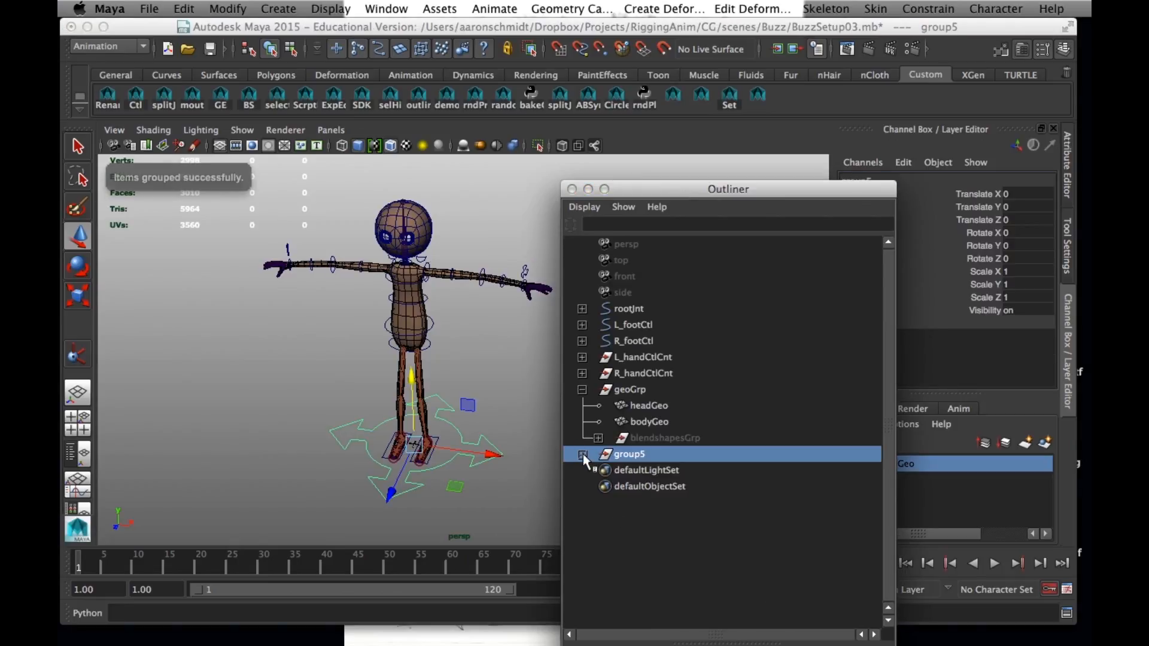
{"action": "left_click", "coordinate": [583, 454]}
{"action": "double_click", "coordinate": [664, 502]}
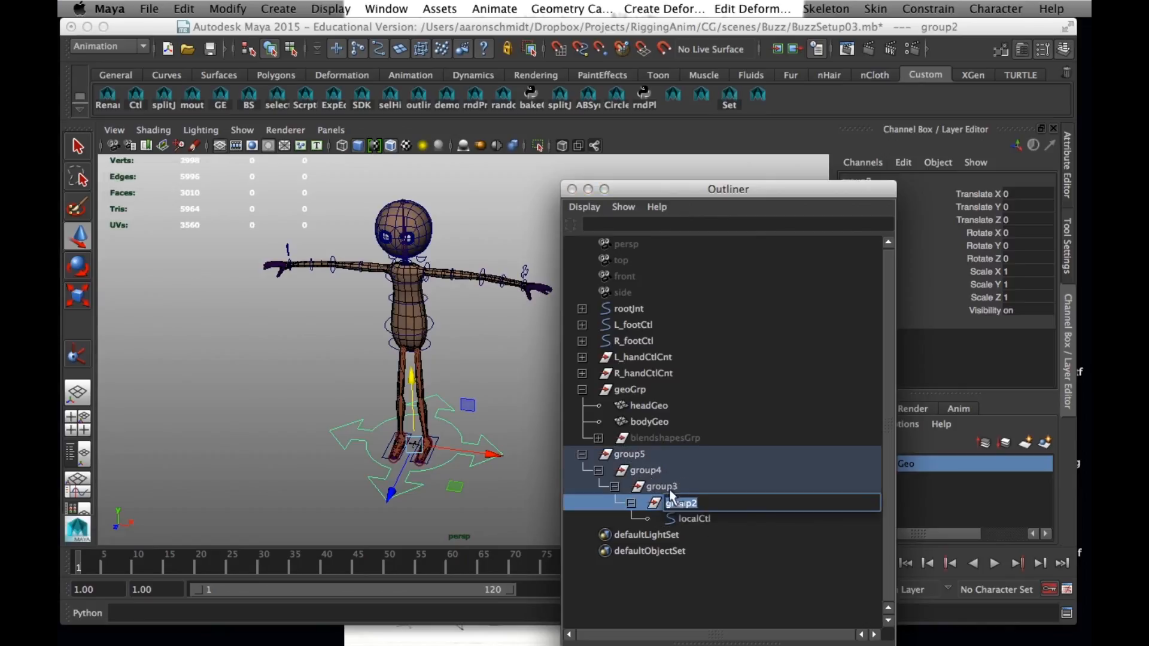
Rename the outermost of the nested groups as scale and the group directly inside it as rotX
{"action": "double_click", "coordinate": [635, 455]}
{"action": "type", "text": "scale"}
{"action": "key", "text": "Return"}
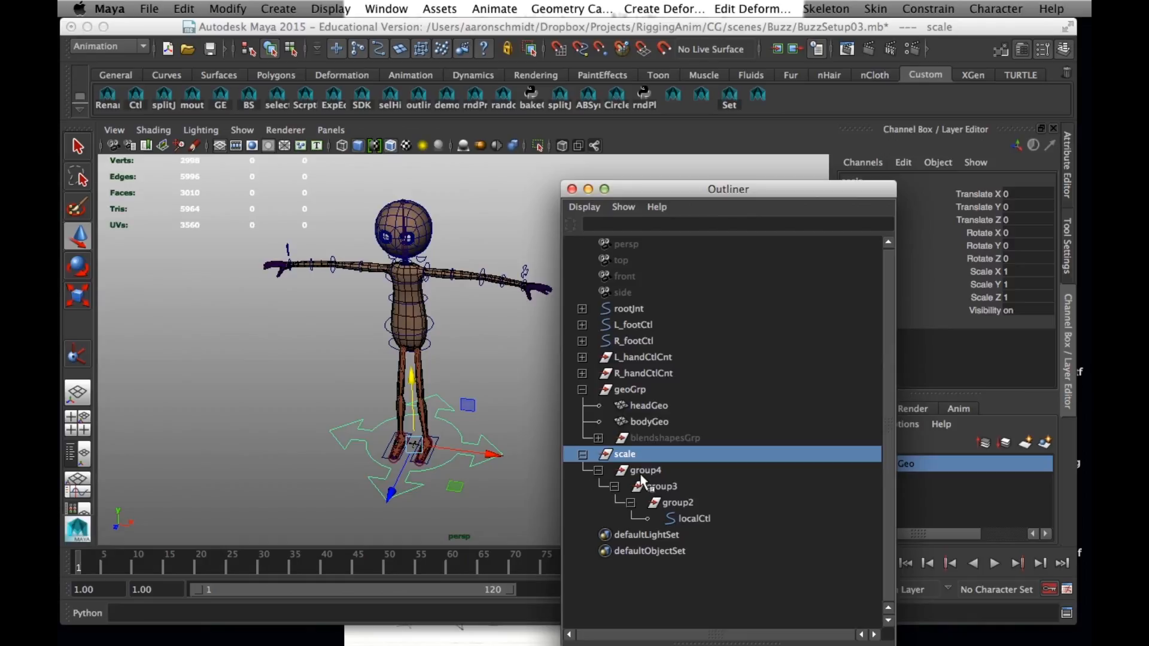
{"action": "double_click", "coordinate": [647, 471]}
{"action": "type", "text": "rot"}
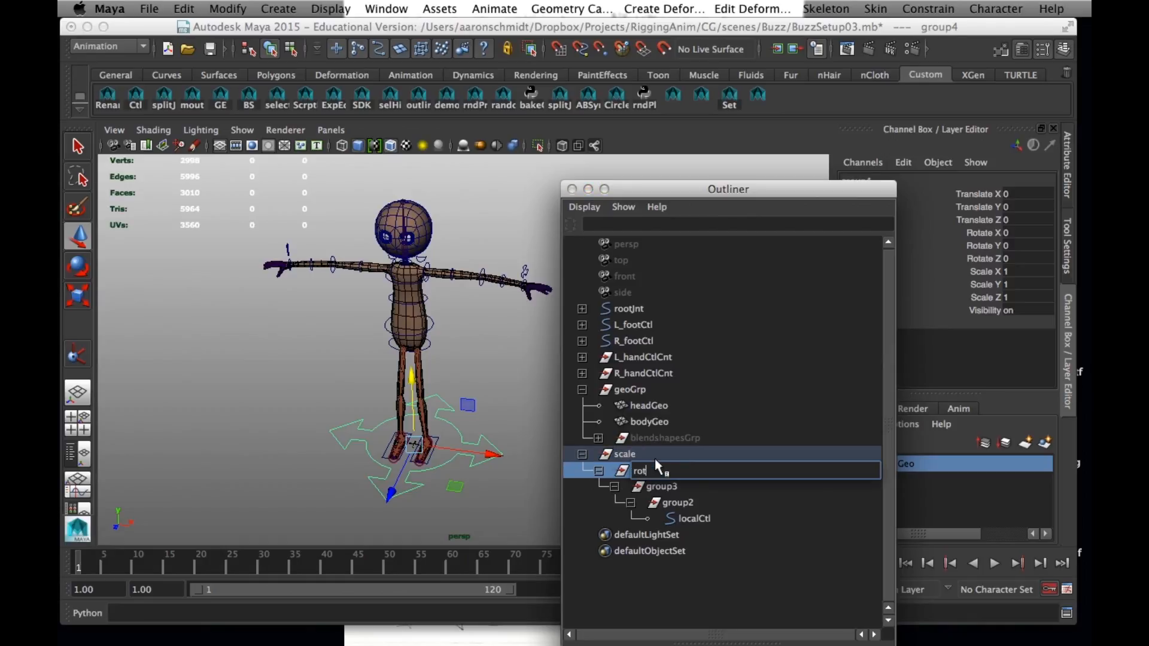
{"action": "type", "text": "X"}
{"action": "key", "text": "Return"}
Rename the two innermost groups above localCtl as rotY and rotZ, in that order
{"action": "double_click", "coordinate": [665, 485]}
{"action": "type", "text": "rotY"}
{"action": "key", "text": "Return"}
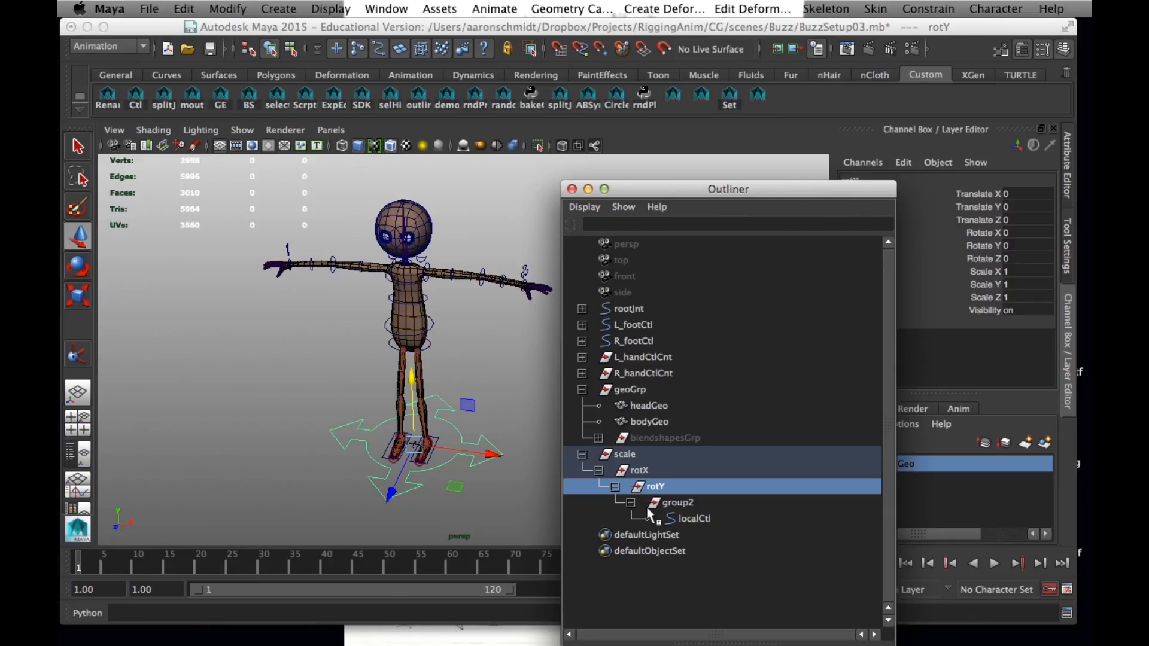
{"action": "double_click", "coordinate": [662, 502]}
{"action": "type", "text": "ro"}
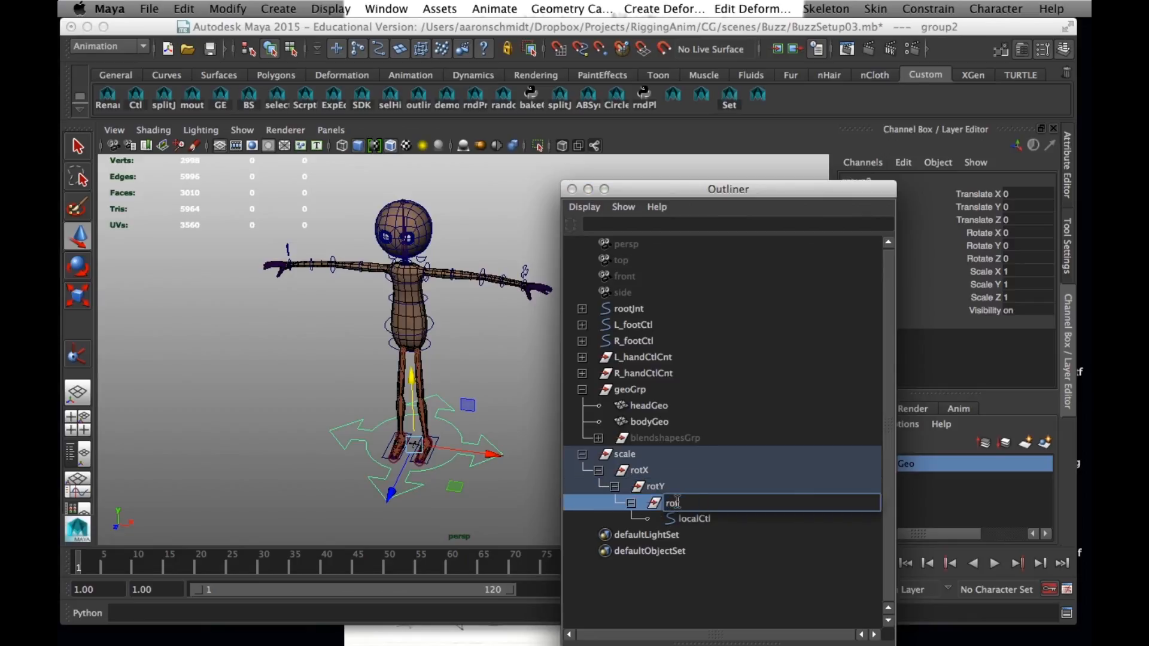
{"action": "type", "text": "tZ"}
{"action": "key", "text": "Return"}
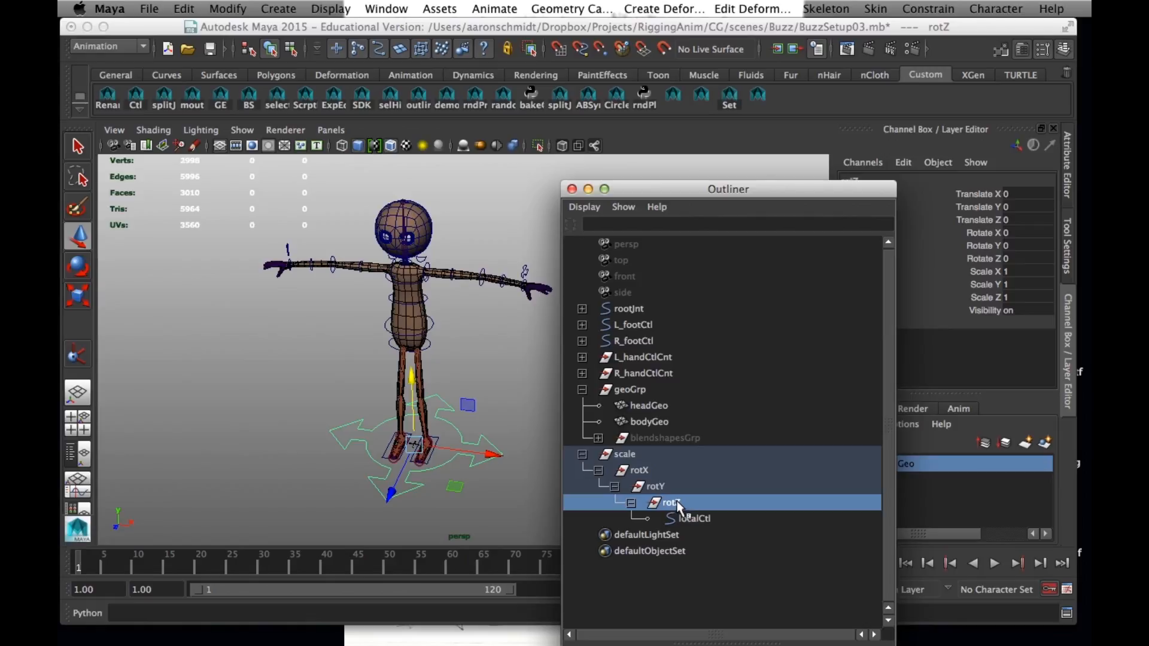
Group the scale node under a new parent named buzzGlobal, and expand its hierarchy down to localCtl
{"action": "left_click", "coordinate": [625, 455]}
{"action": "key", "text": "ctrl+g"}
{"action": "left_click", "coordinate": [583, 455]}
{"action": "double_click", "coordinate": [637, 454]}
{"action": "type", "text": "bnu"}
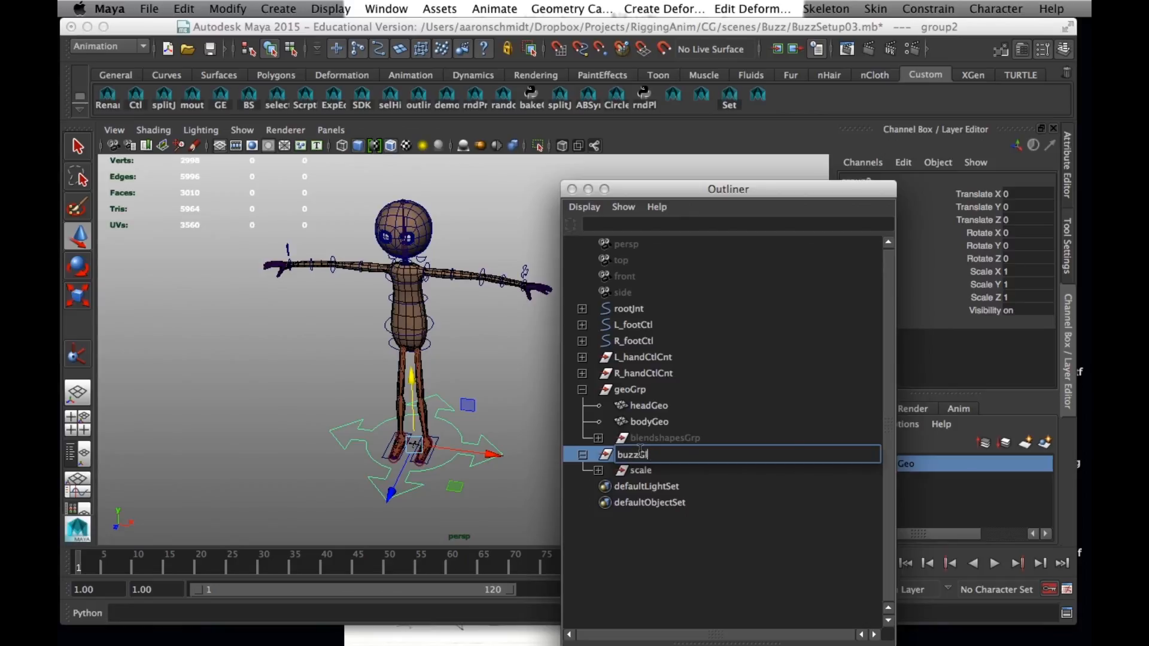
{"action": "key", "text": "Return"}
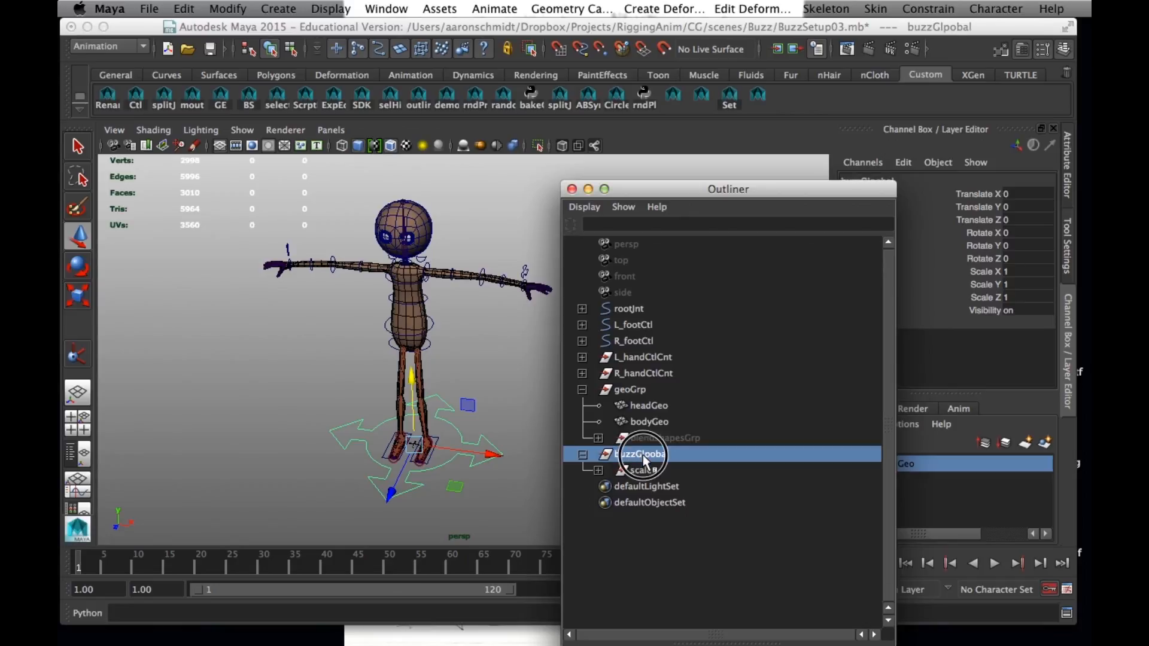
{"action": "double_click", "coordinate": [653, 454]}
{"action": "key", "text": "BackSpace"}
{"action": "key", "text": "Return"}
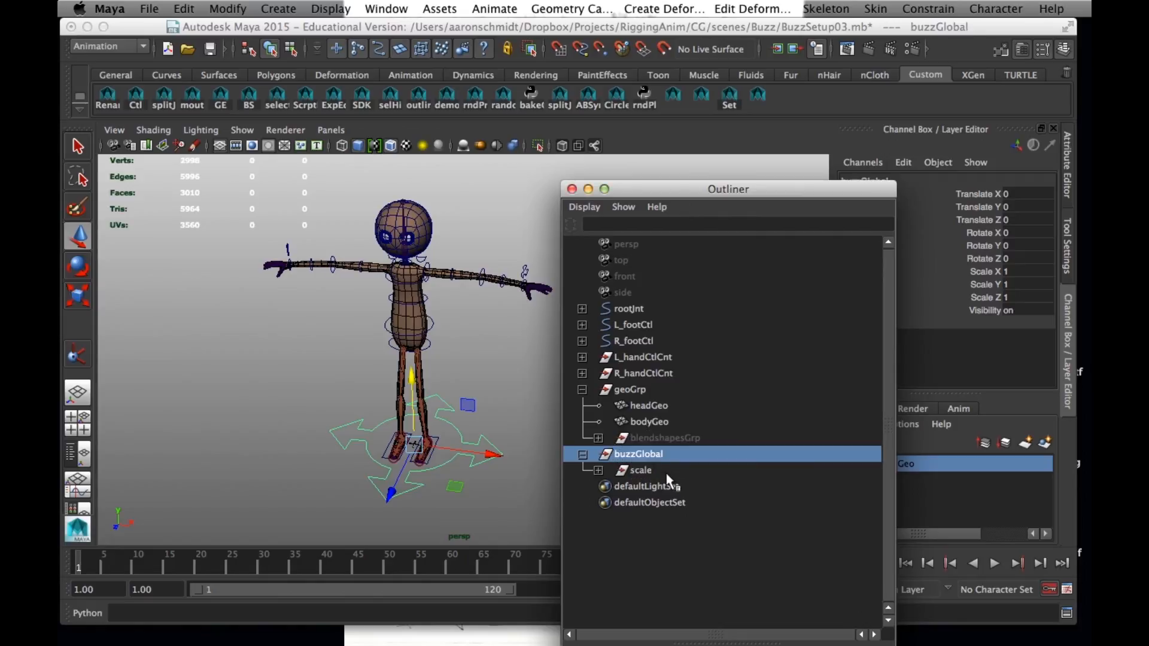
{"action": "left_click", "coordinate": [598, 471], "text": "shift"}
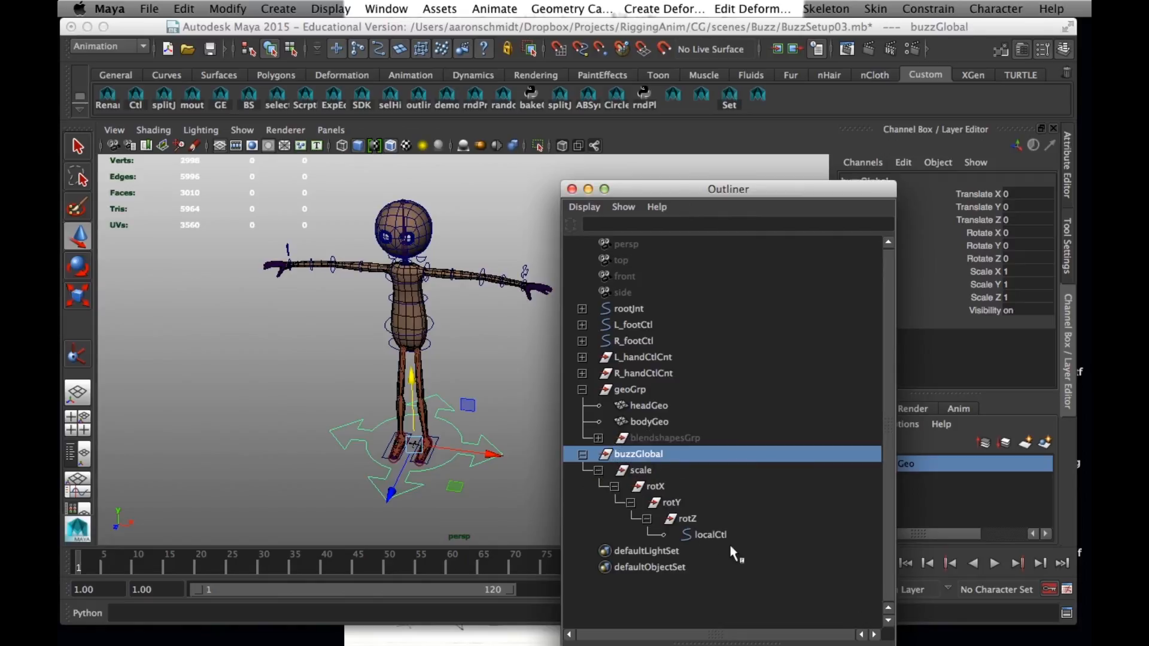
Collapse geoGrp and parent rootJnt, L_footCtl and R_footCtl under localCtl
{"action": "left_click", "coordinate": [632, 309]}
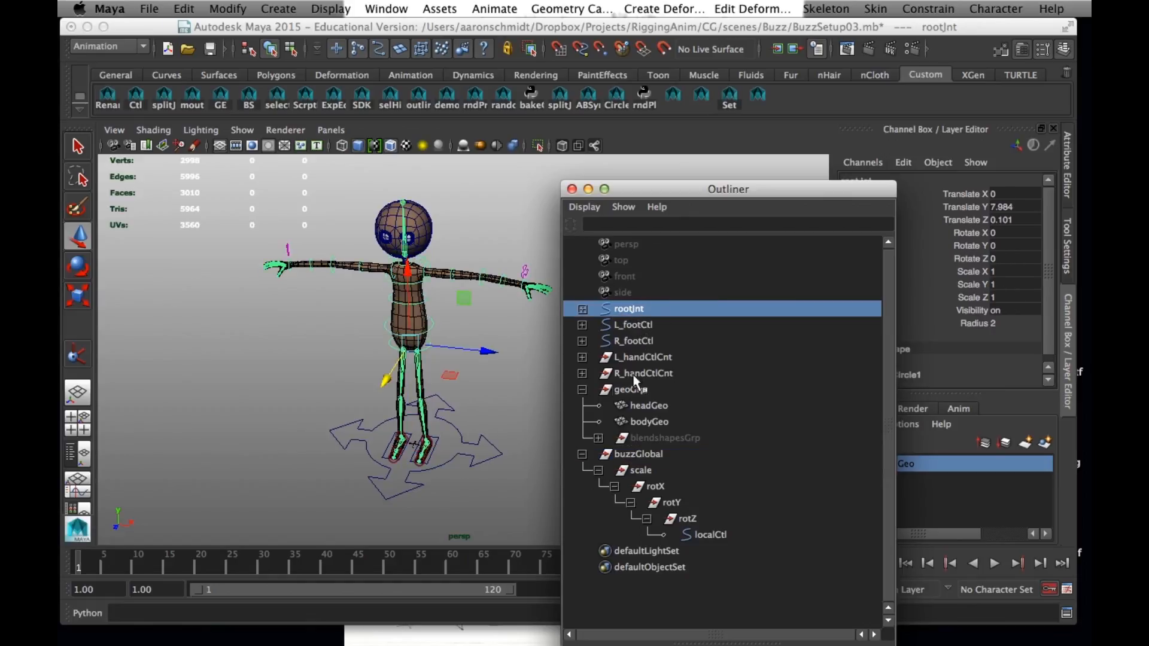
{"action": "left_click", "coordinate": [583, 390]}
{"action": "left_click", "coordinate": [630, 390]}
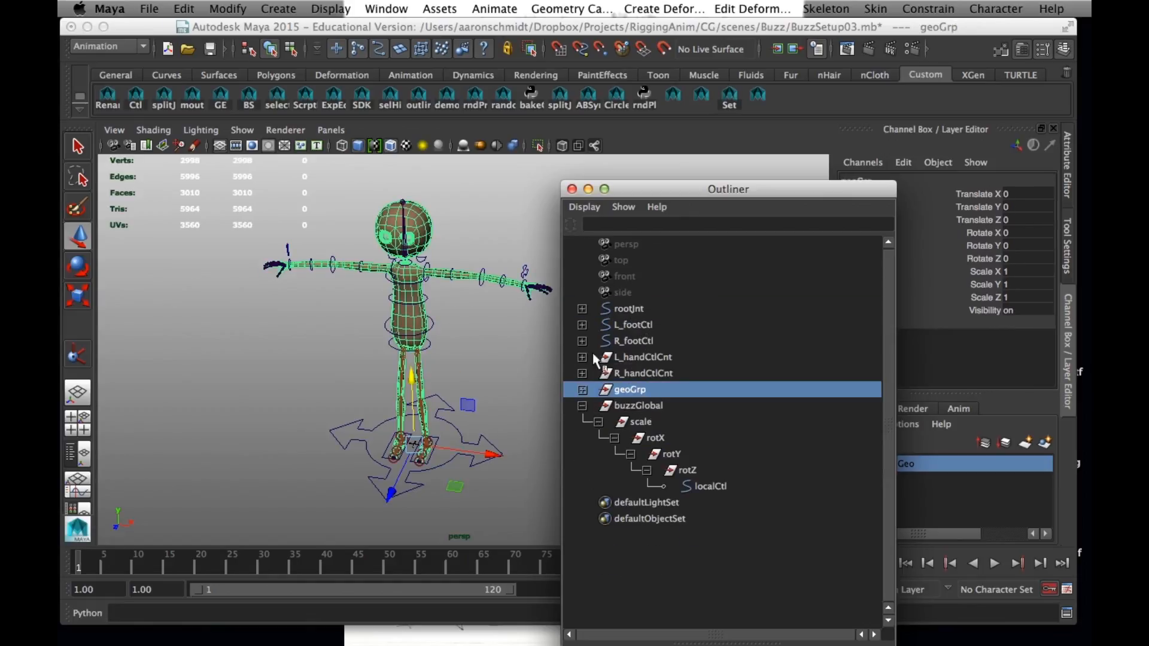
{"action": "left_click", "coordinate": [632, 310]}
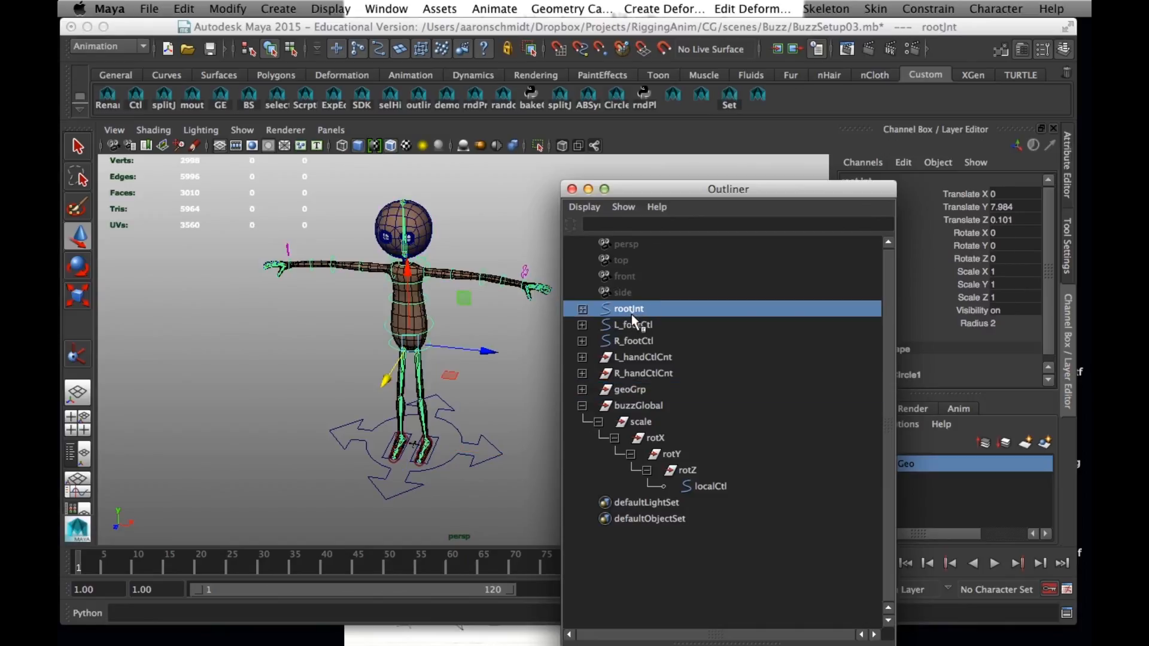
{"action": "left_click", "coordinate": [637, 326], "text": "shift"}
{"action": "left_click", "coordinate": [634, 340], "text": "shift"}
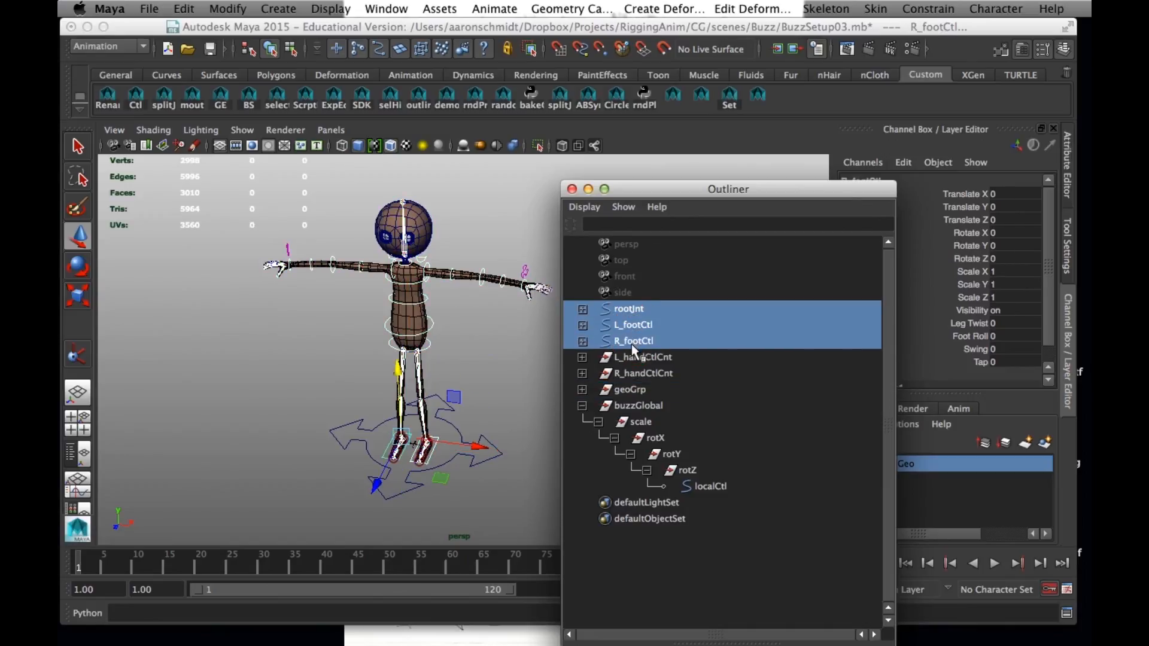
{"action": "middle_click_drag", "start_coordinate": [630, 343], "coordinate": [711, 486]}
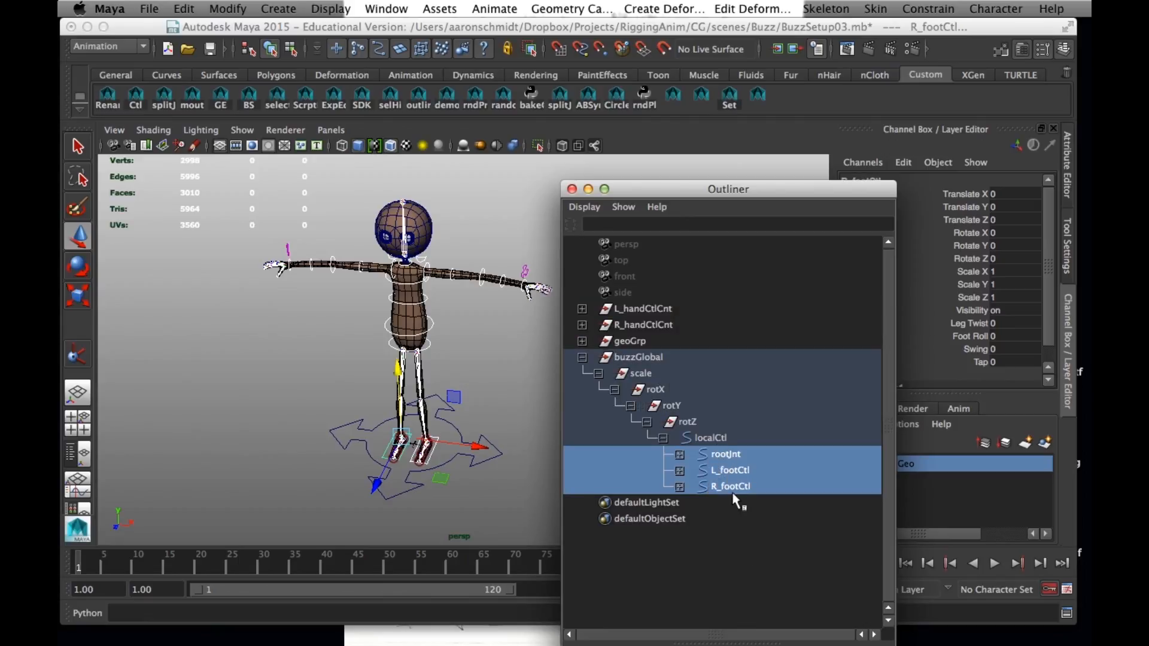
Parent geoGrp directly under buzzGlobal
{"action": "left_click", "coordinate": [728, 487]}
{"action": "middle_click_drag", "start_coordinate": [740, 479], "coordinate": [664, 413]}
{"action": "left_click", "coordinate": [626, 358]}
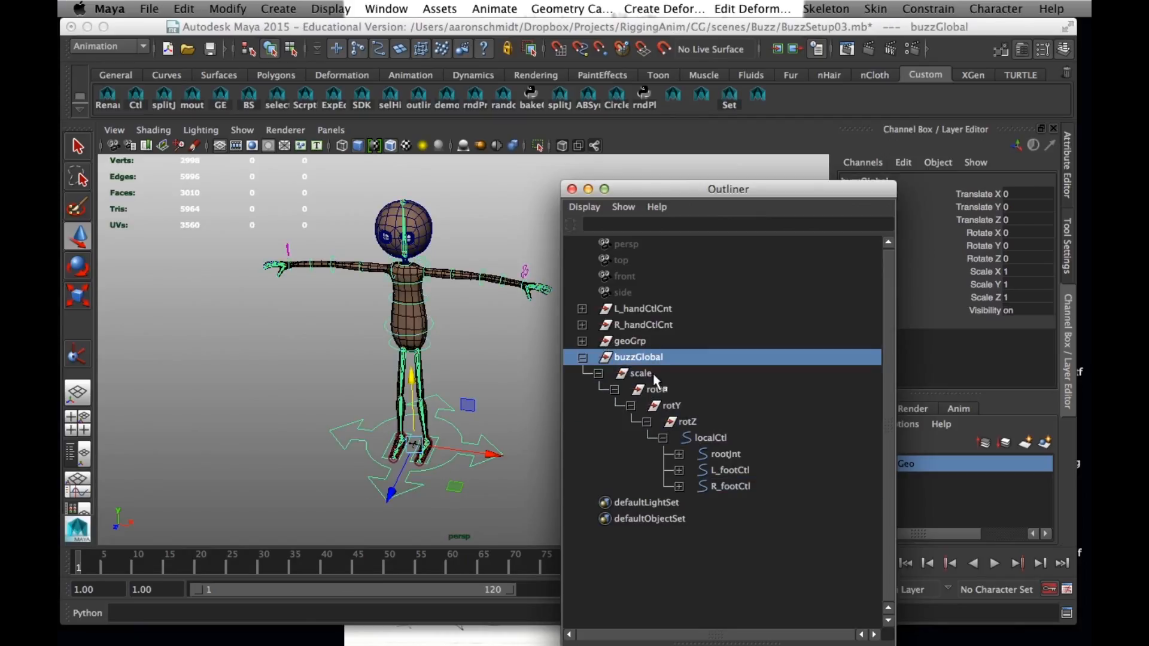
{"action": "left_click", "coordinate": [640, 342]}
{"action": "middle_click_drag", "start_coordinate": [630, 340], "coordinate": [639, 356]}
{"action": "left_click", "coordinate": [638, 342]}
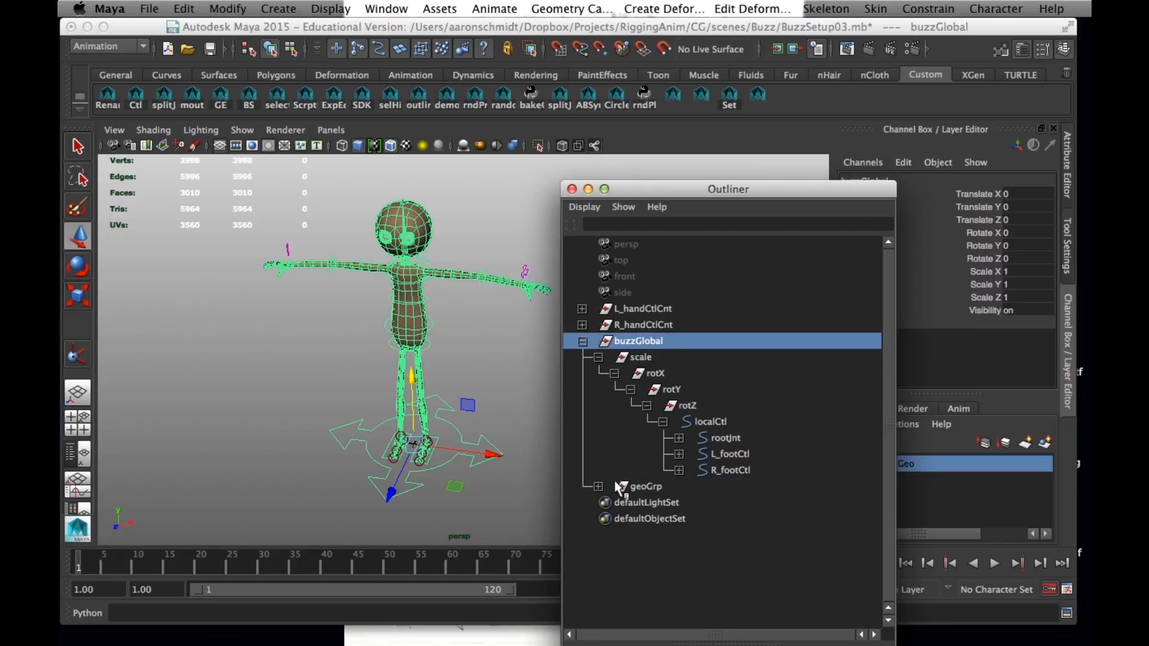
Group L_handCtlCnt and R_handCtlCnt as doNotTouch, and parent that group under buzzGlobal
{"action": "left_click", "coordinate": [655, 308]}
{"action": "left_click", "coordinate": [645, 325], "text": "shift"}
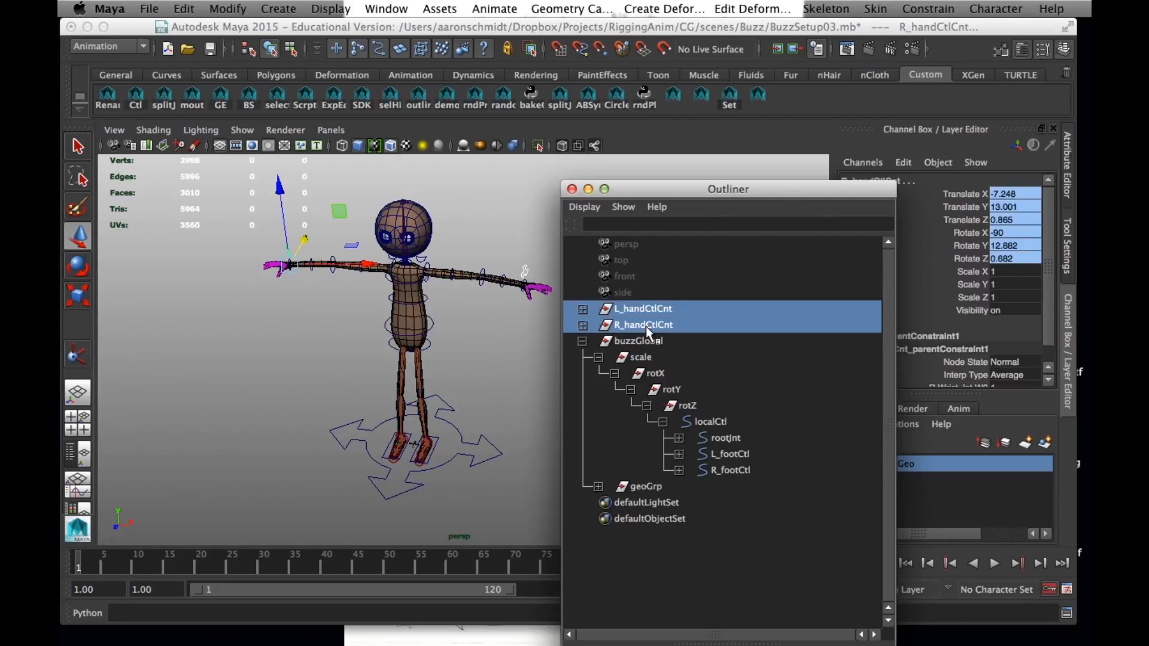
{"action": "key", "text": "ctrl+g"}
{"action": "double_click", "coordinate": [636, 471]}
{"action": "type", "text": "don"}
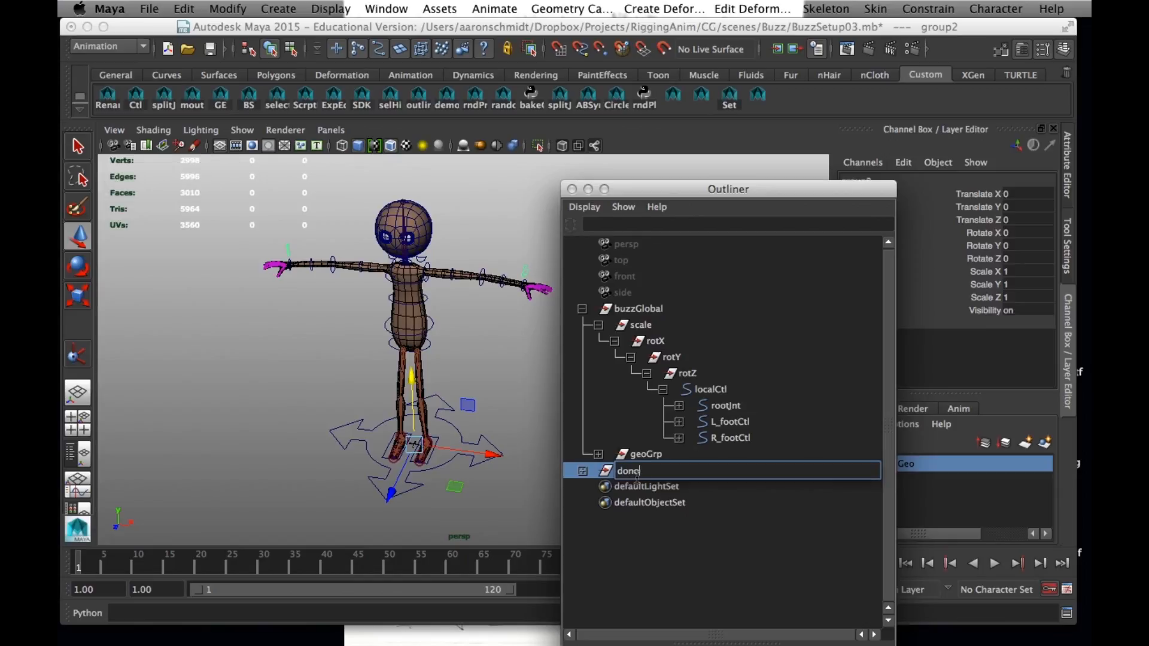
{"action": "type", "text": "otTouvch"}
{"action": "key", "text": "Return"}
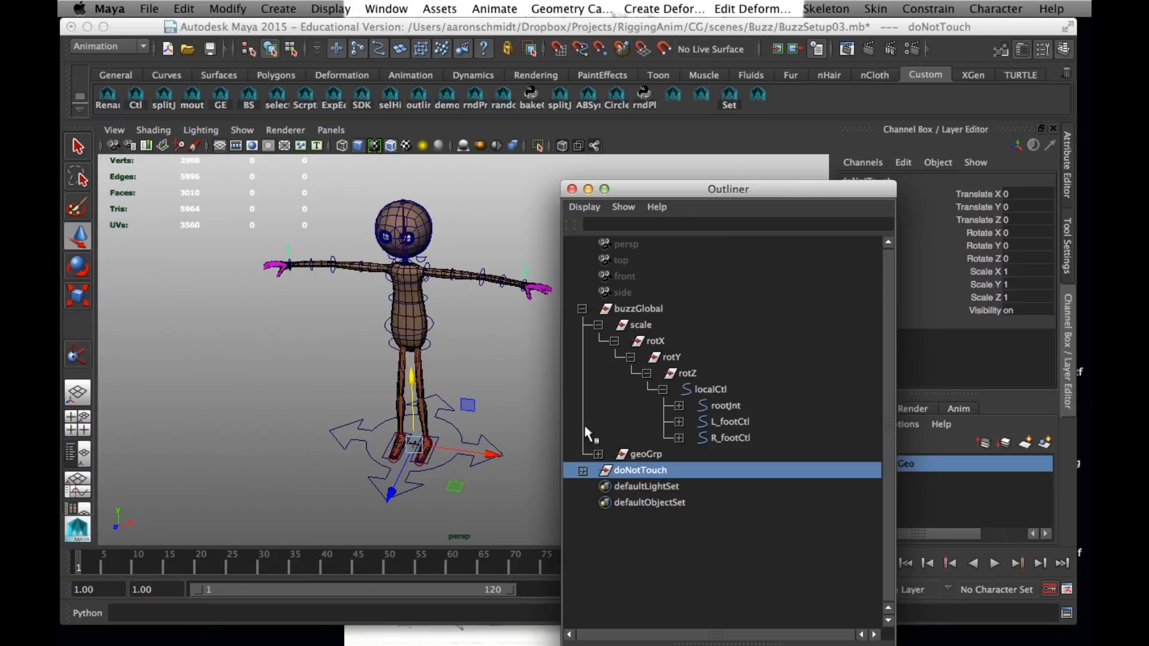
{"action": "middle_click_drag", "start_coordinate": [623, 471], "coordinate": [637, 307]}
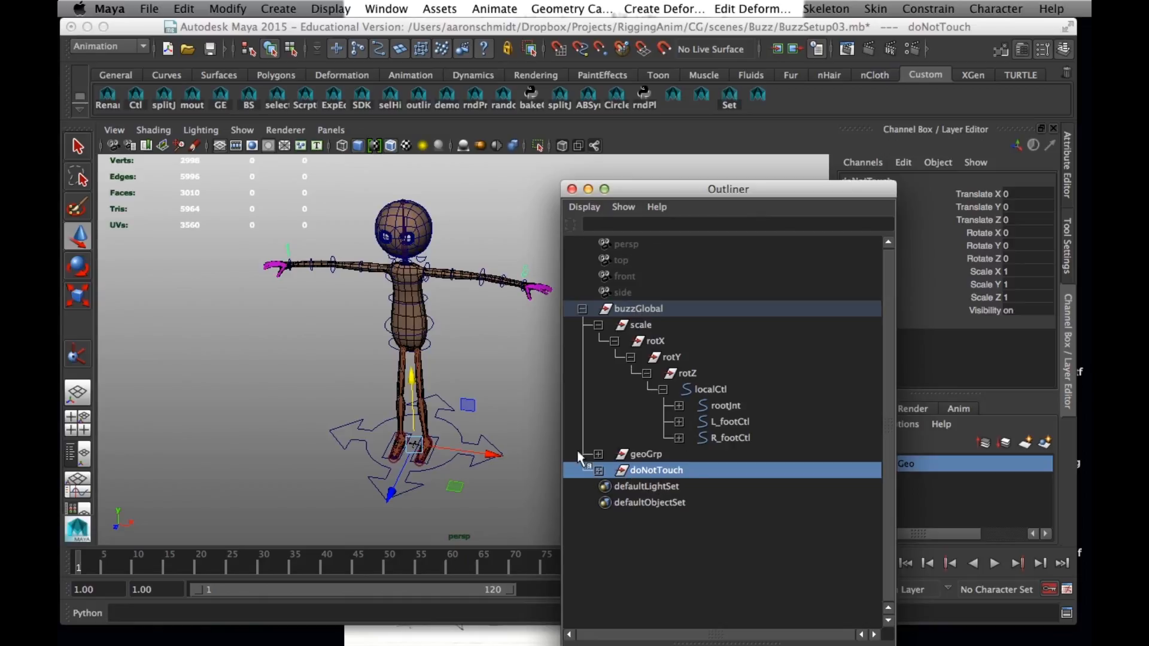
Inspect the left hand control, clear the selection and view the rig from another angle
{"action": "left_click", "coordinate": [531, 262]}
{"action": "left_click", "coordinate": [530, 281]}
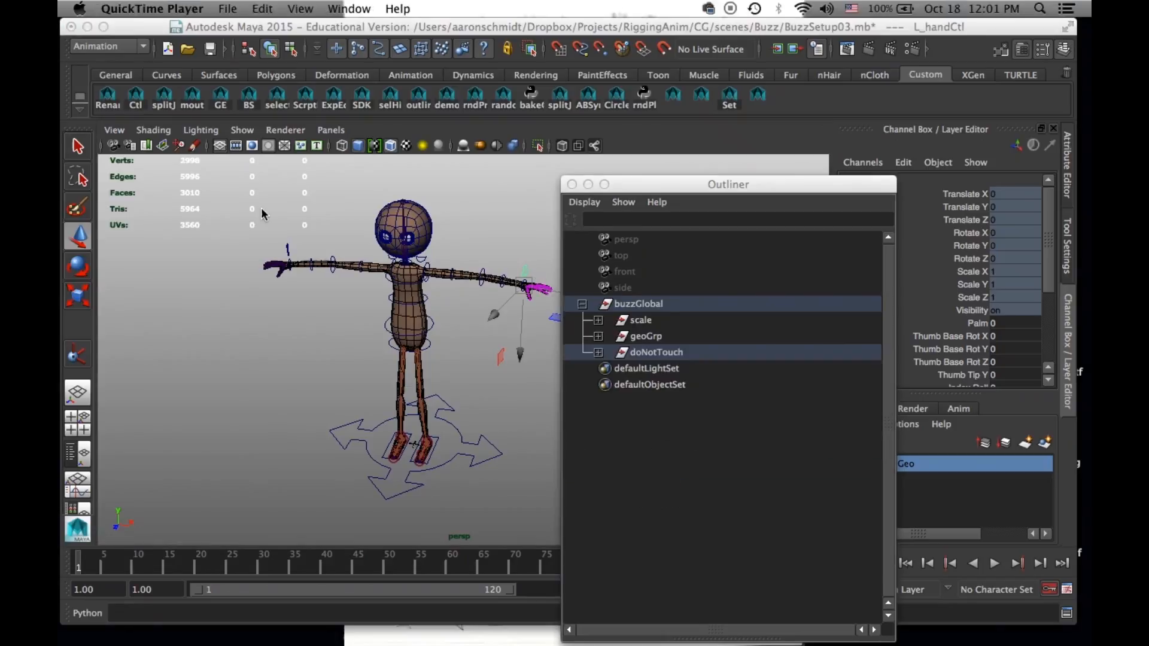
{"action": "left_click", "coordinate": [282, 296]}
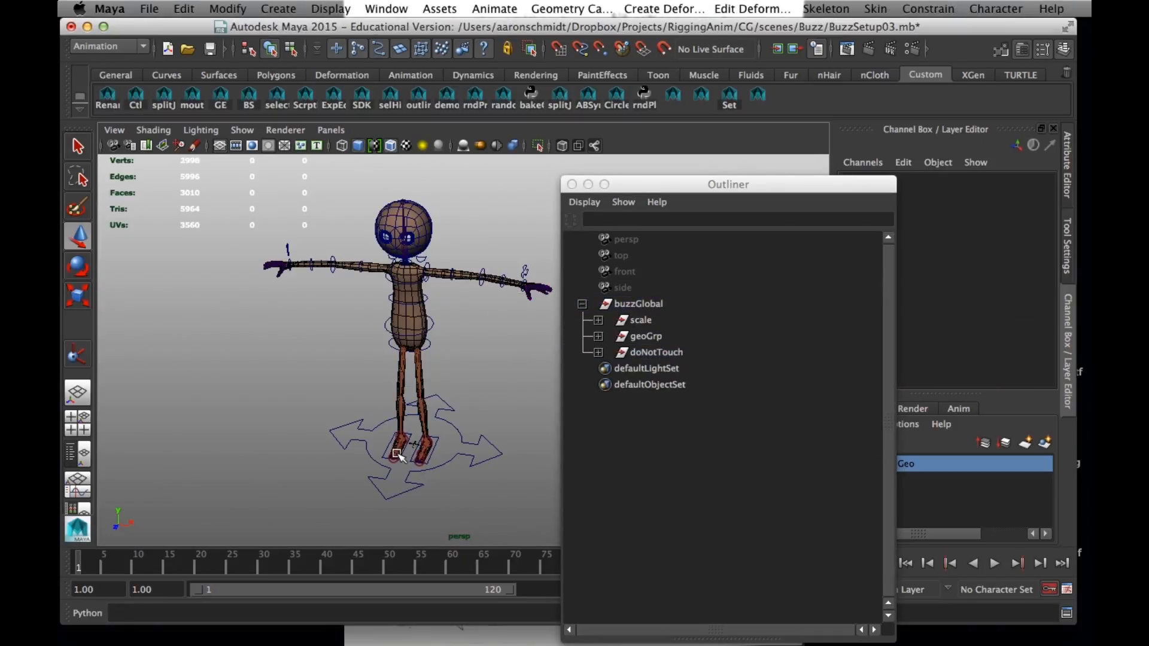
{"action": "left_click_drag", "start_coordinate": [401, 455], "coordinate": [319, 411], "text": "alt"}
Expand the scale hierarchy to review localCtl's children, and collapse the rootJnt, L_footCtl and R_footCtl branches
{"action": "left_click", "coordinate": [598, 321], "text": "shift"}
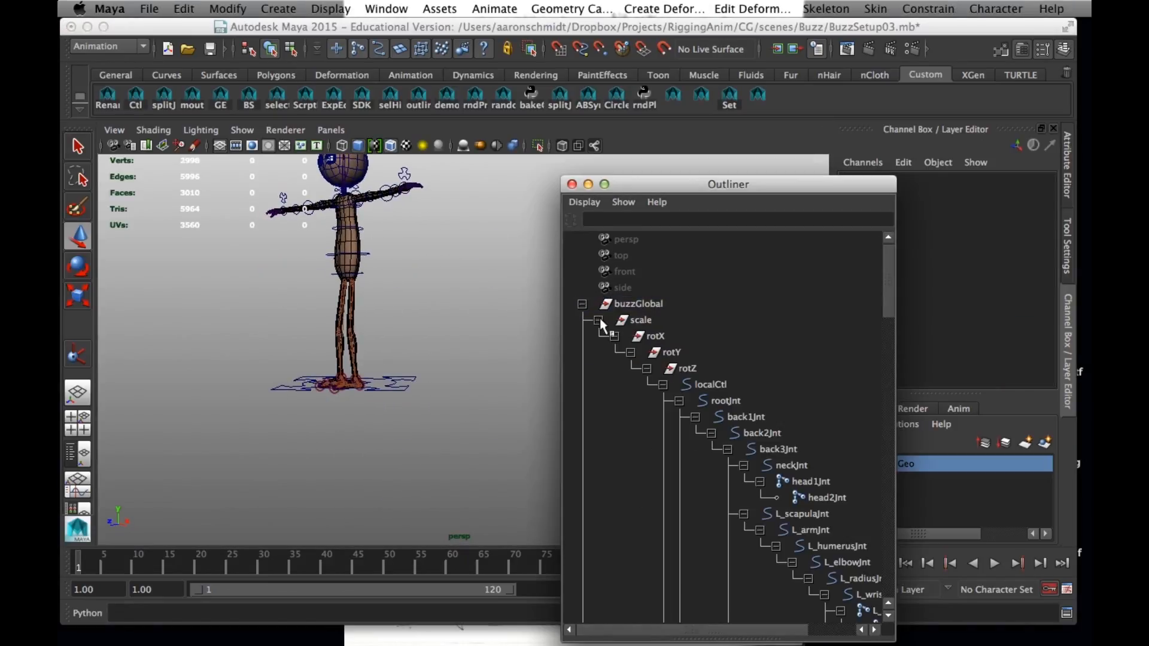
{"action": "left_click", "coordinate": [663, 385]}
{"action": "left_click", "coordinate": [663, 385], "text": "shift"}
{"action": "left_click", "coordinate": [680, 401]}
{"action": "left_click", "coordinate": [724, 401]}
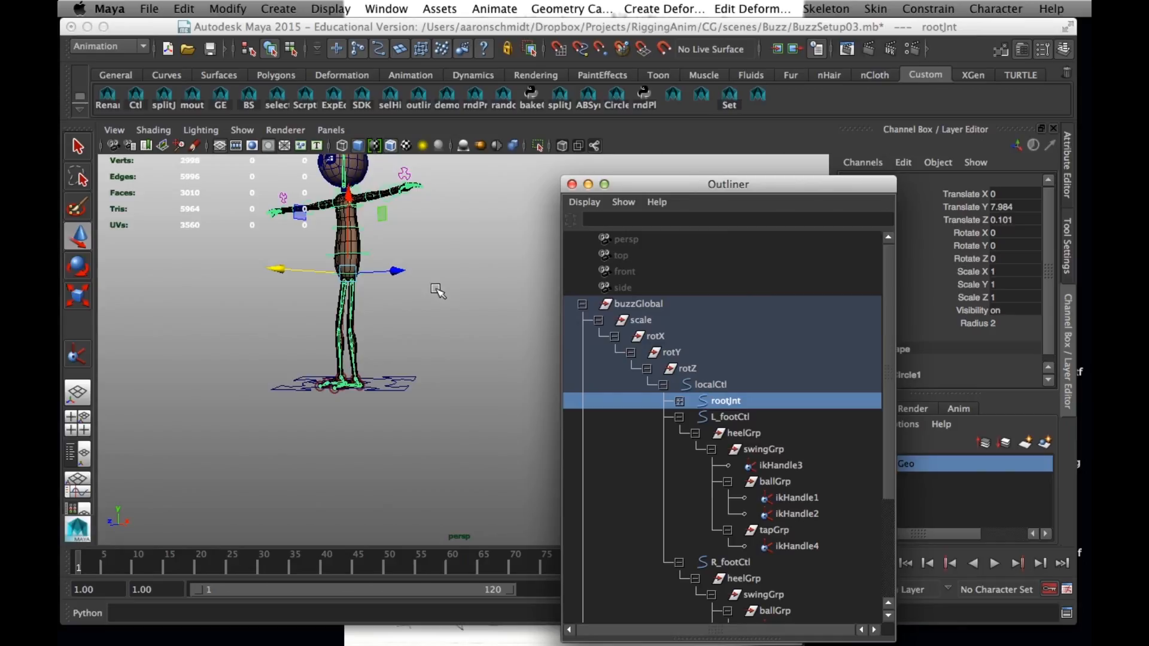
{"action": "key", "text": "f"}
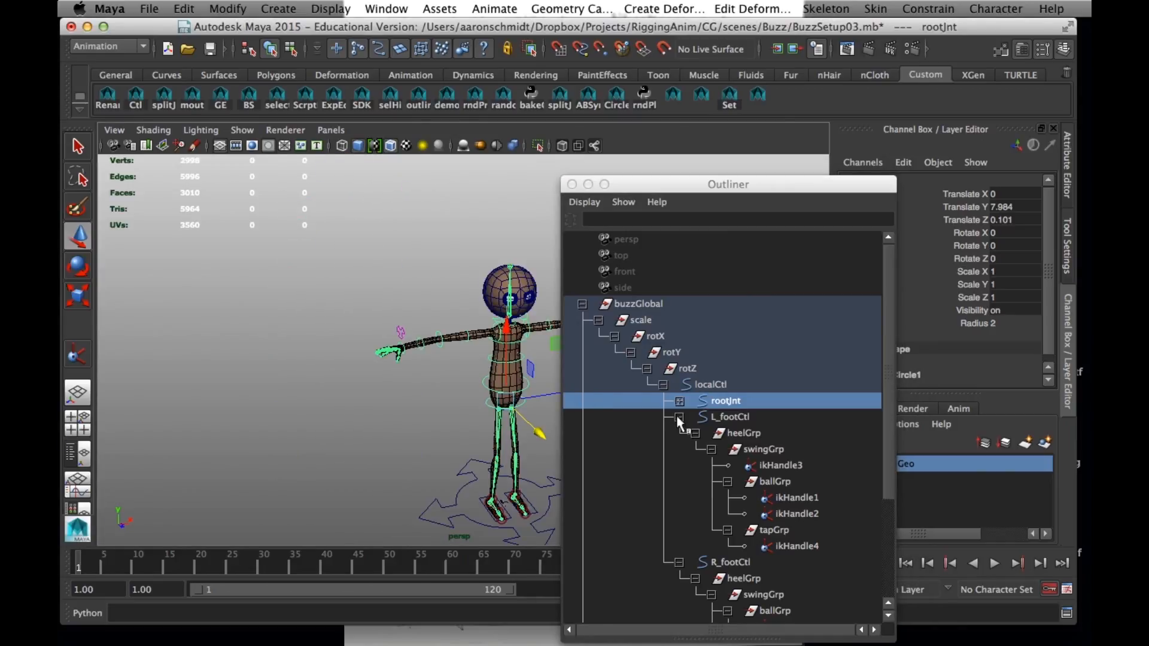
{"action": "left_click", "coordinate": [679, 417]}
{"action": "left_click", "coordinate": [679, 433]}
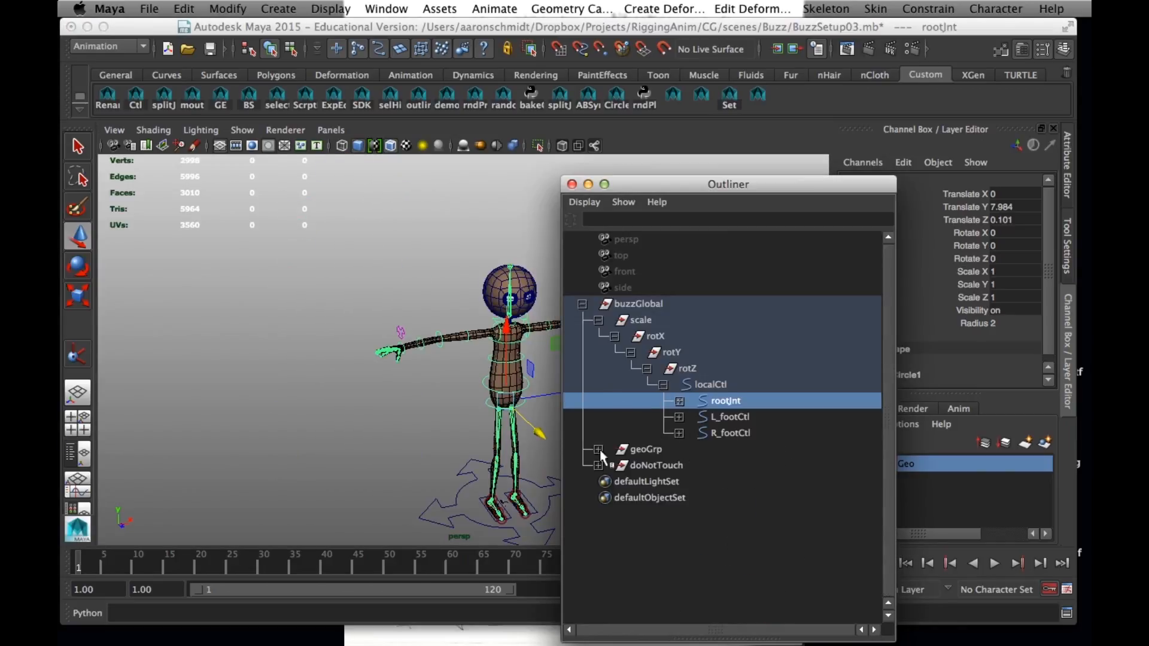
Group rootJnt into its own parent group inside localCtl
{"action": "left_click_drag", "start_coordinate": [326, 343], "coordinate": [263, 329], "text": "alt"}
{"action": "right_click_drag", "start_coordinate": [264, 329], "coordinate": [326, 327], "text": "alt"}
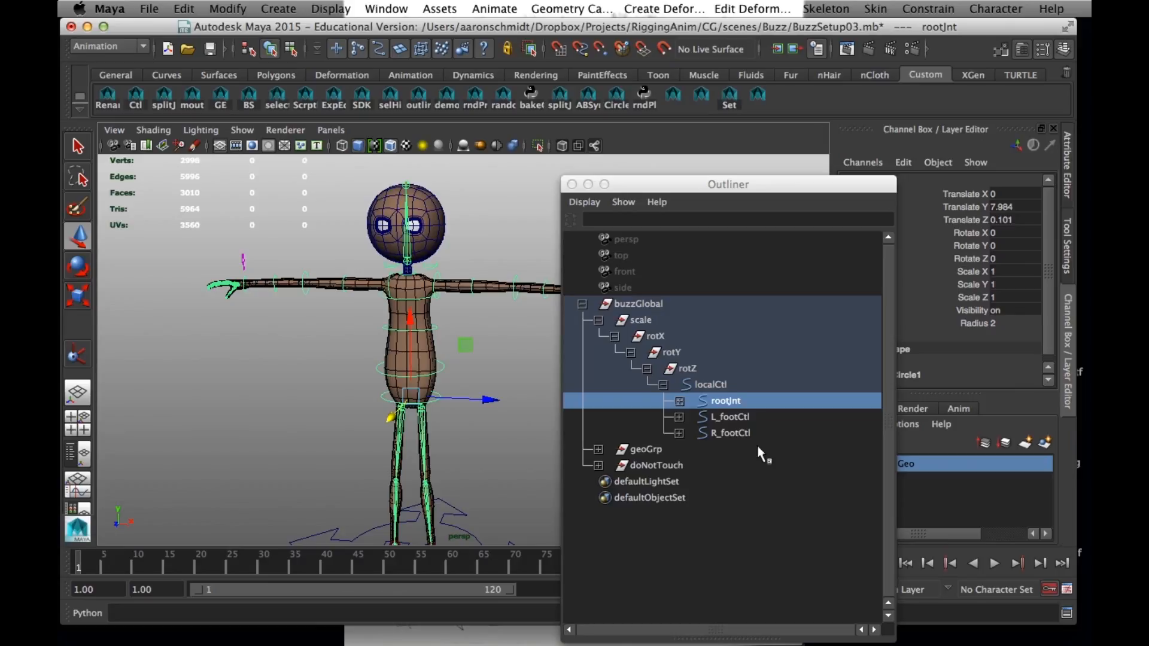
{"action": "left_click", "coordinate": [715, 399]}
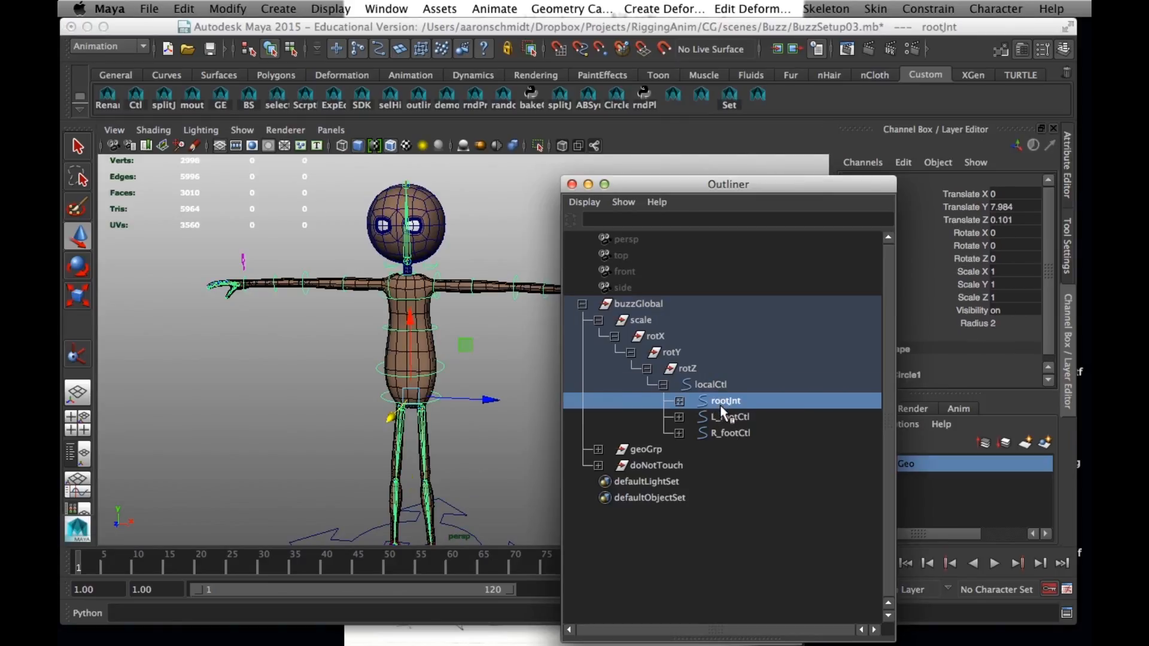
{"action": "key", "text": "ctrl+g"}
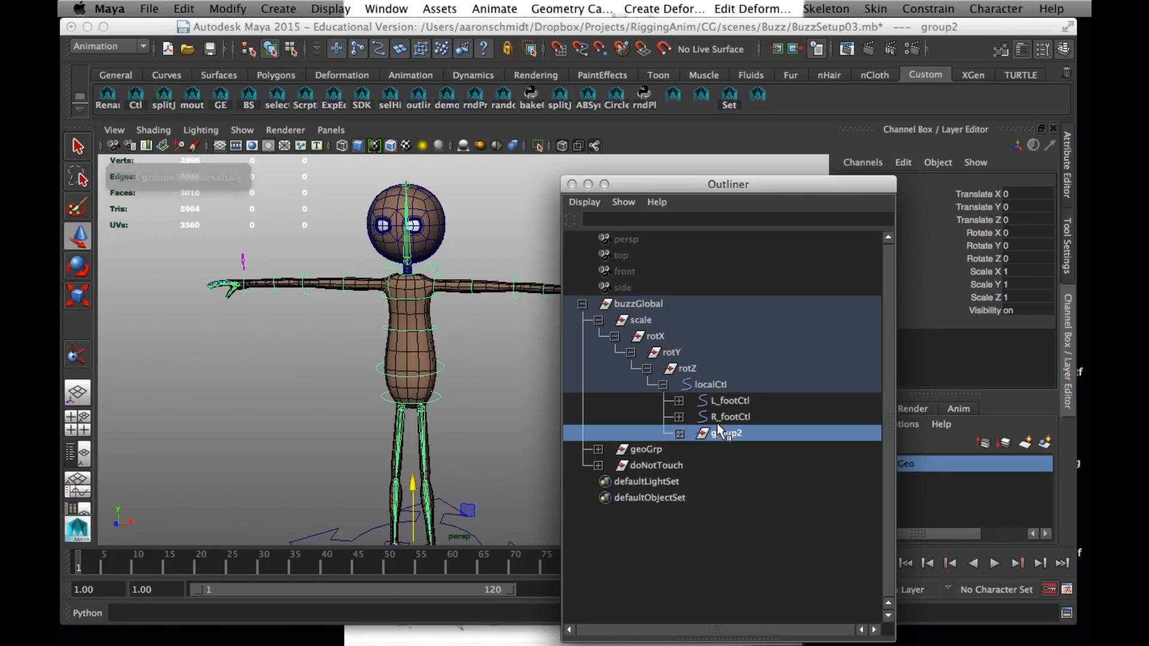
Expand the new group holding rootJnt and rename it rootZero
{"action": "left_click", "coordinate": [680, 432]}
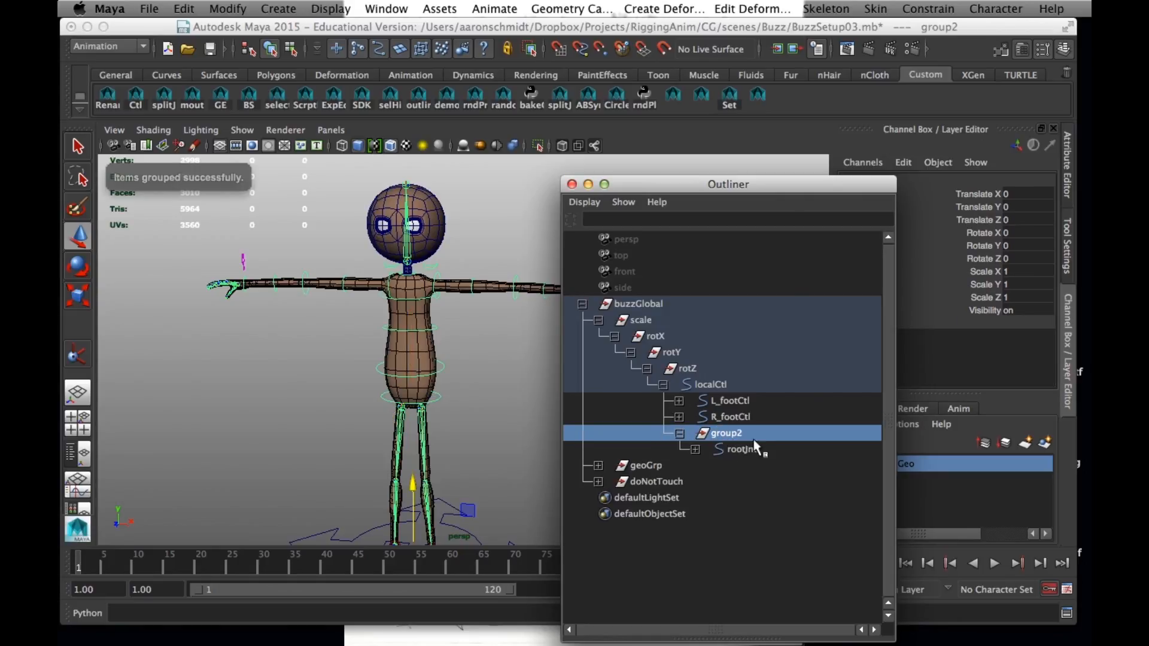
{"action": "double_click", "coordinate": [730, 435]}
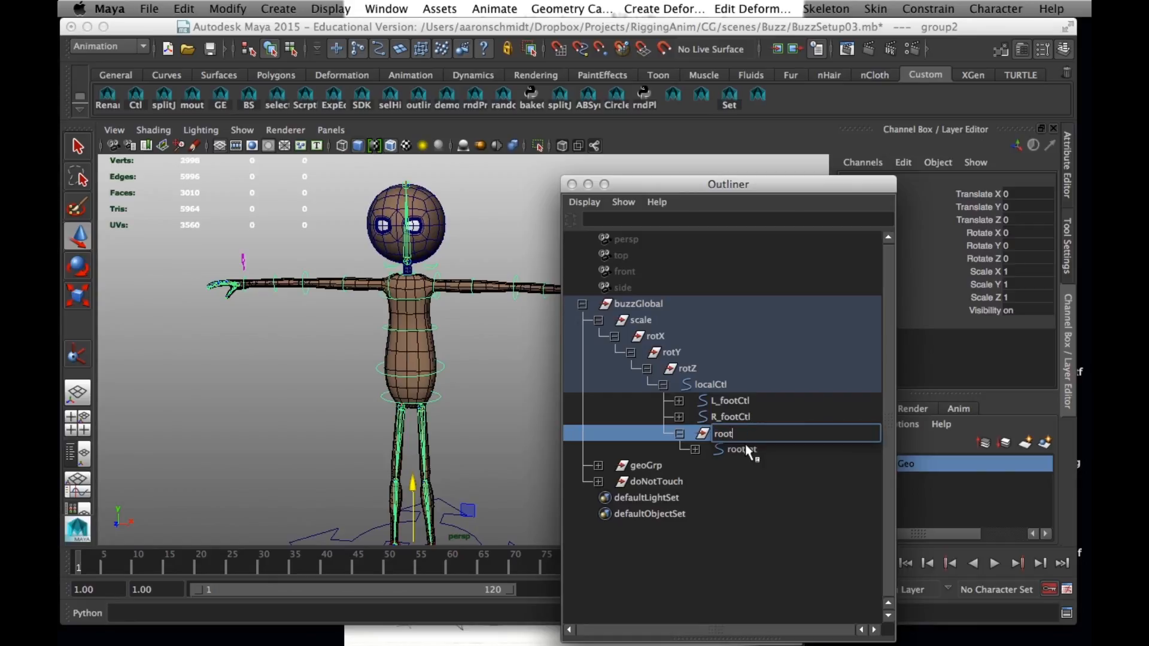
{"action": "key", "text": "Return"}
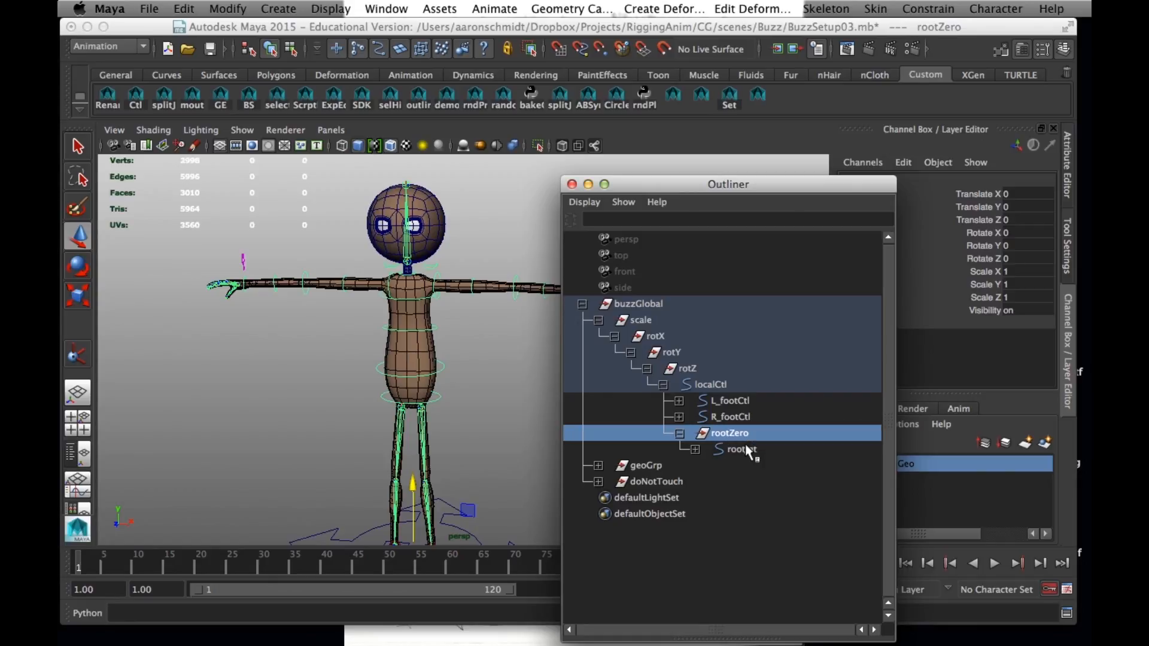
Copy rootJnt's Translate Y value of 7.984 onto rootZero's Translate Y
{"action": "left_click", "coordinate": [744, 449]}
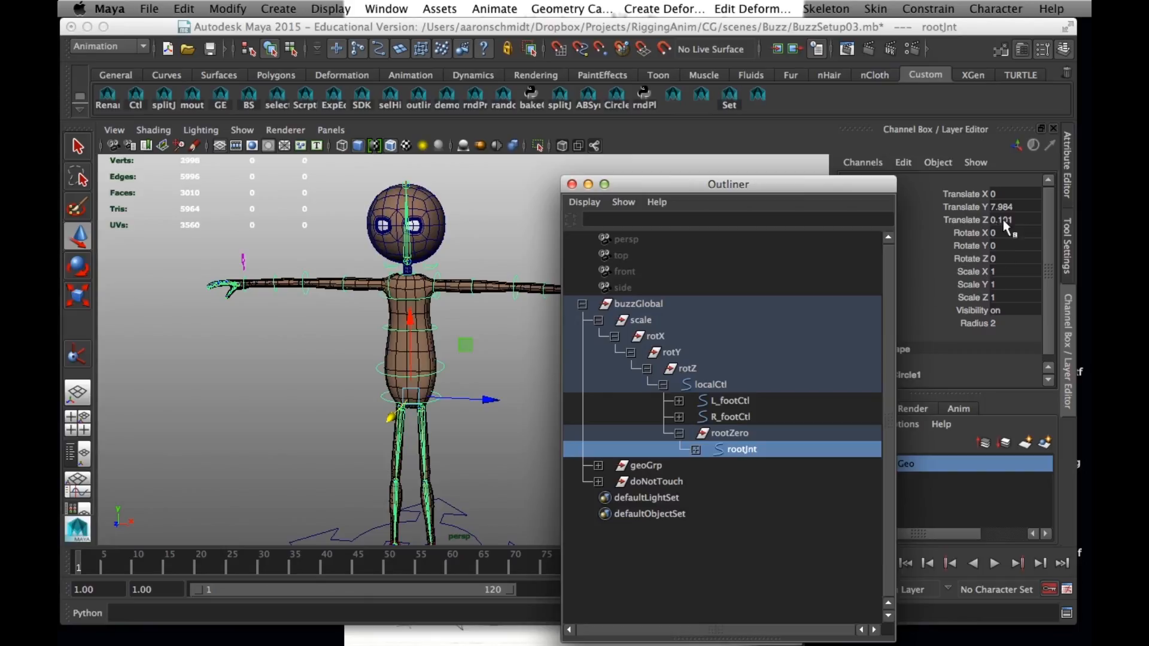
{"action": "double_click", "coordinate": [1019, 208]}
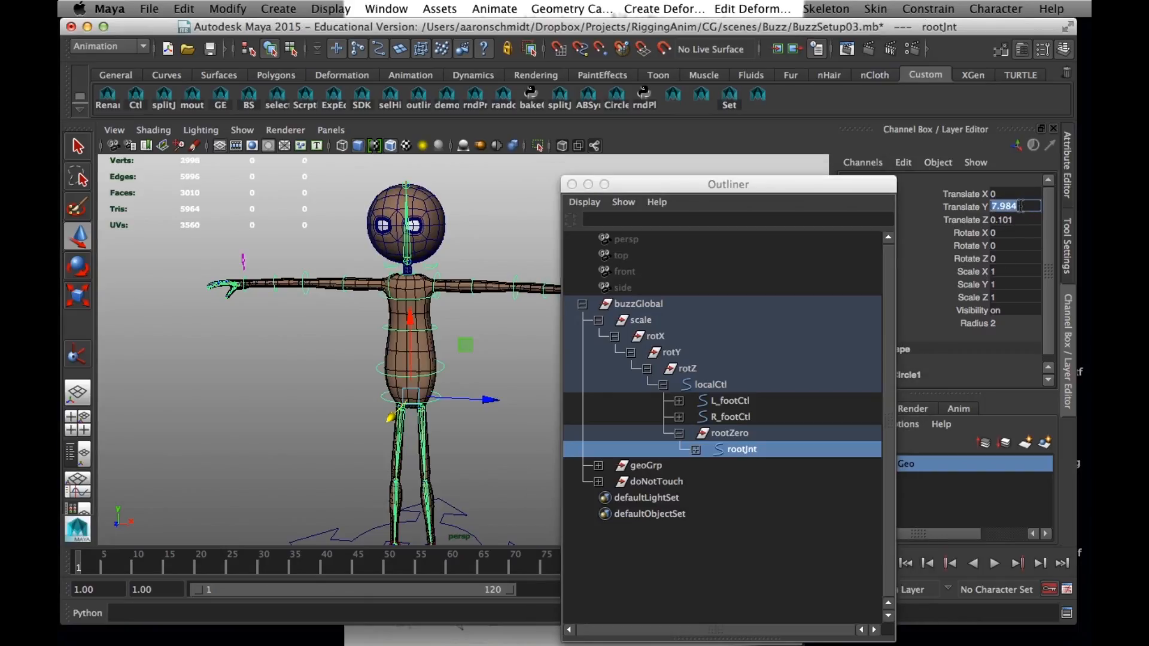
{"action": "left_click", "coordinate": [756, 431]}
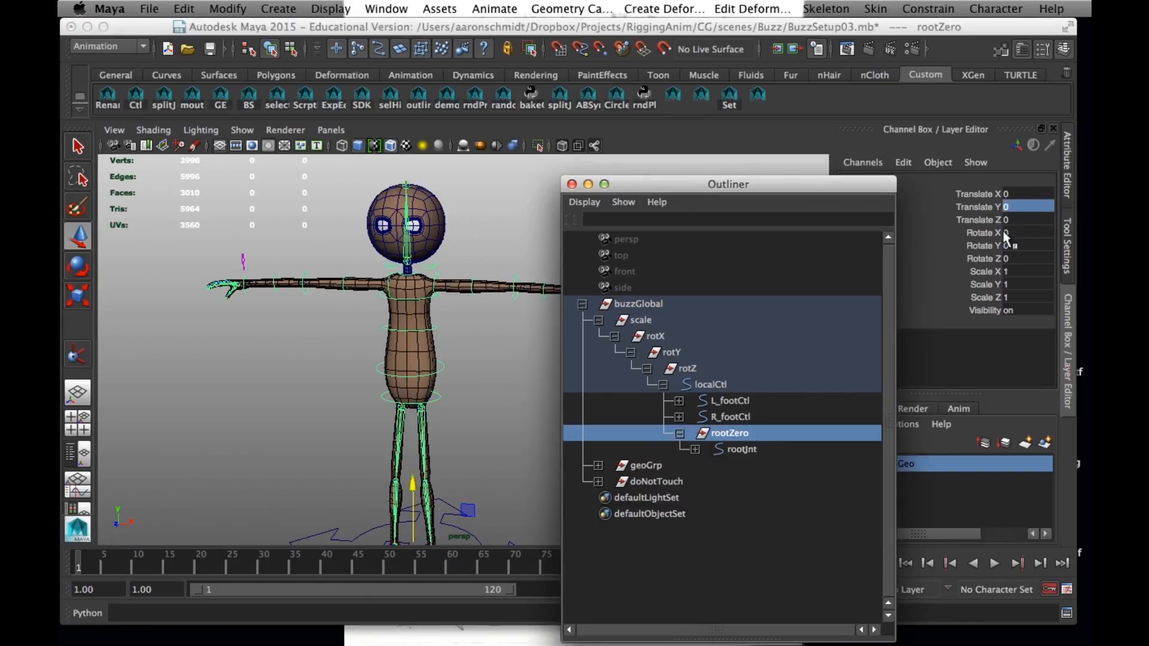
{"action": "left_click", "coordinate": [1032, 207]}
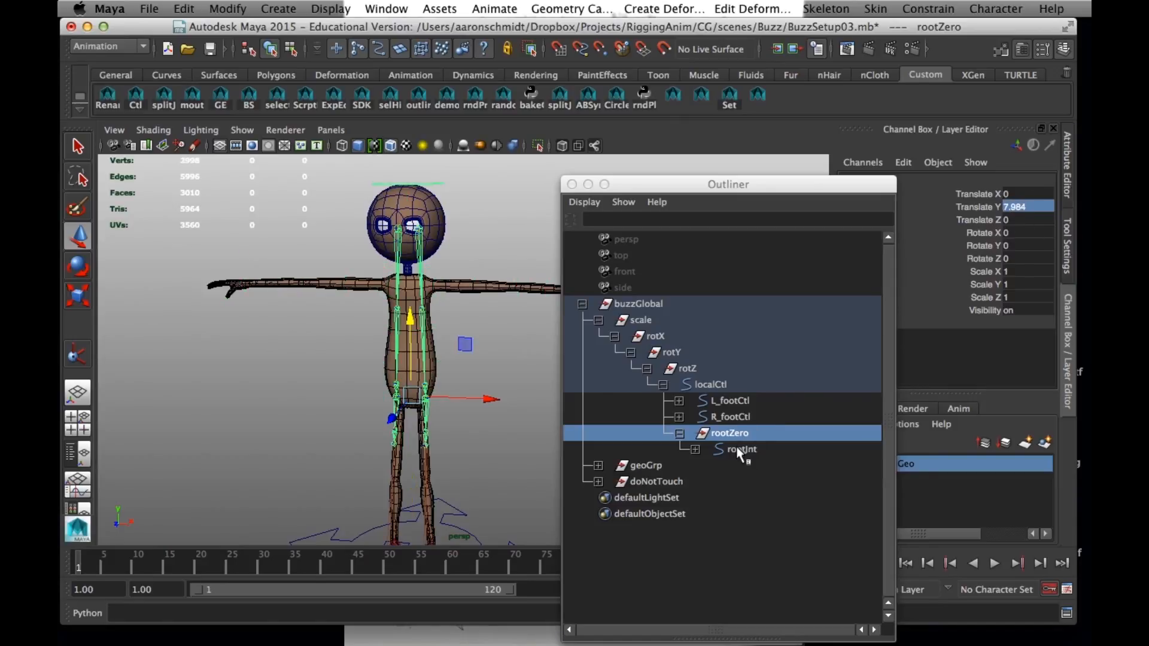
Copy rootJnt's Translate Z value and set rootZero's Translate Z to 0.101
{"action": "left_click", "coordinate": [738, 449]}
{"action": "double_click", "coordinate": [1021, 220]}
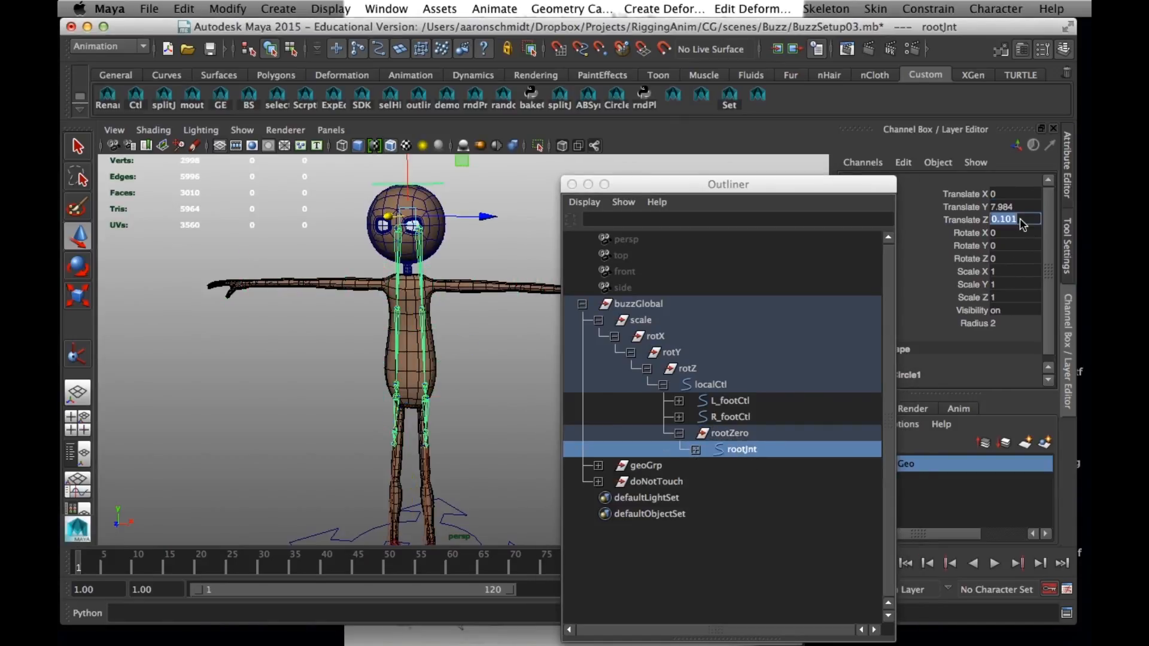
{"action": "key", "text": "Return"}
{"action": "left_click", "coordinate": [732, 435]}
{"action": "double_click", "coordinate": [1043, 220]}
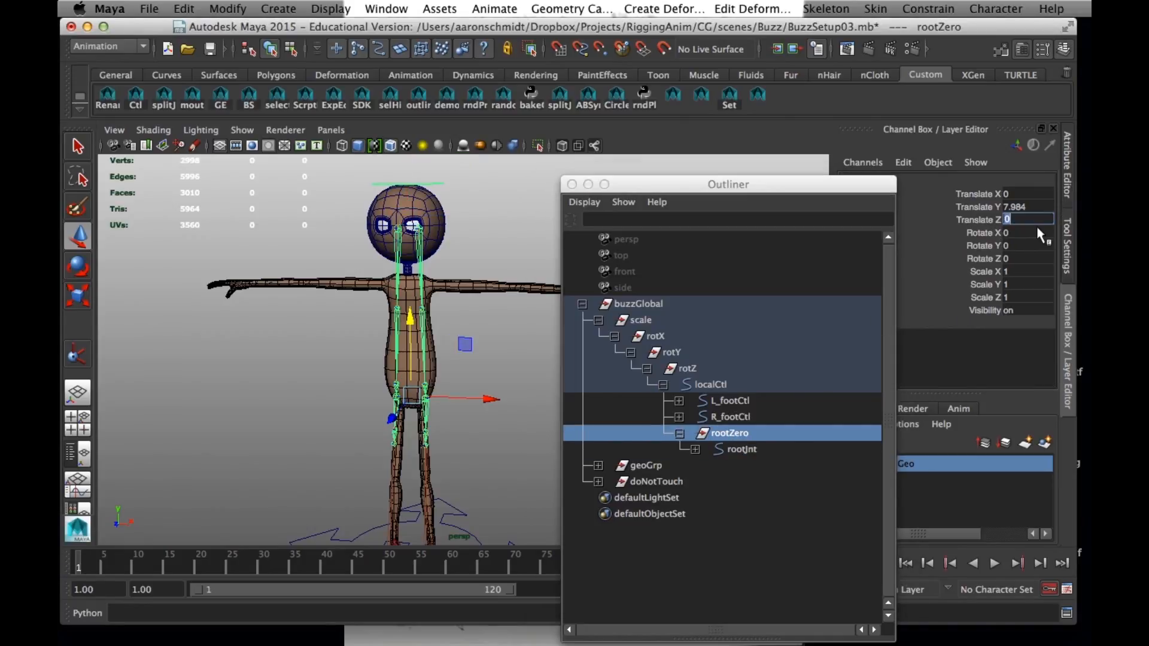
{"action": "type", "text": "0.101"}
{"action": "key", "text": "Return"}
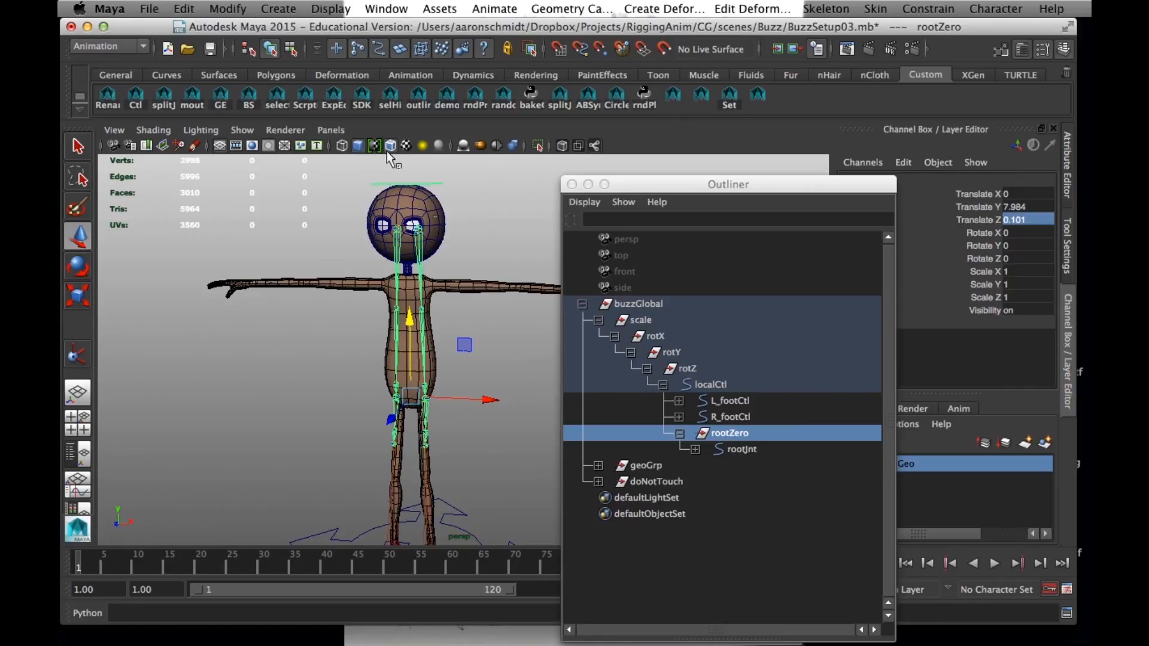
Set both Translate Y and Translate Z of rootJnt to 0
{"action": "left_click", "coordinate": [736, 449]}
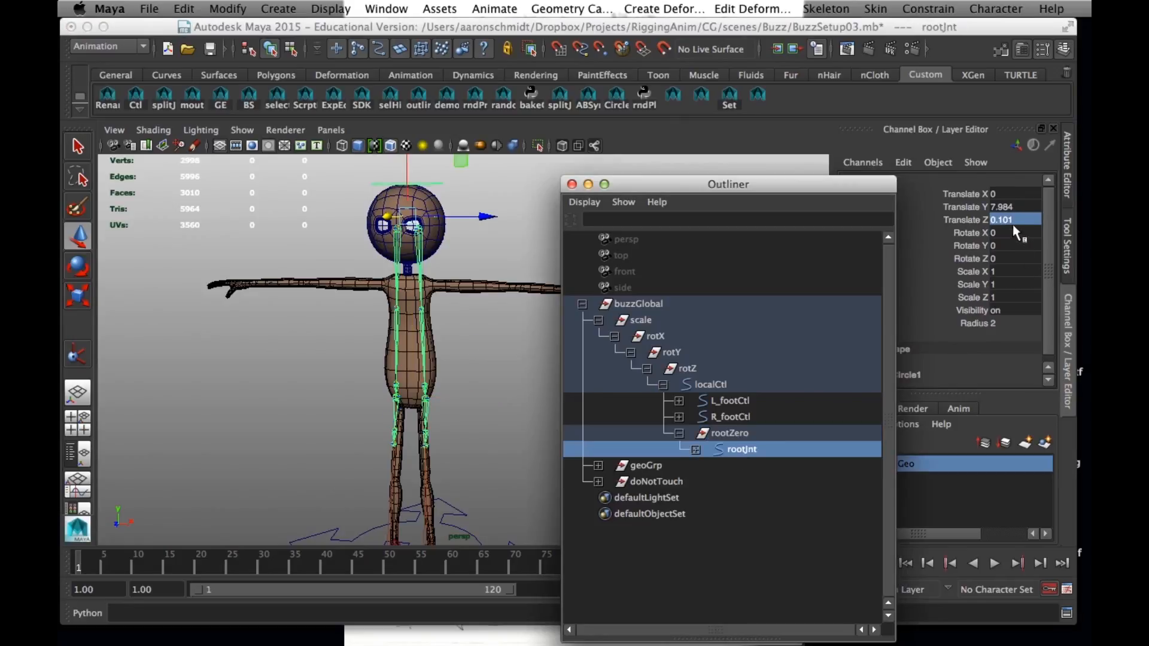
{"action": "left_click_drag", "start_coordinate": [1015, 207], "coordinate": [1018, 220]}
{"action": "type", "text": "0"}
{"action": "key", "text": "Return"}
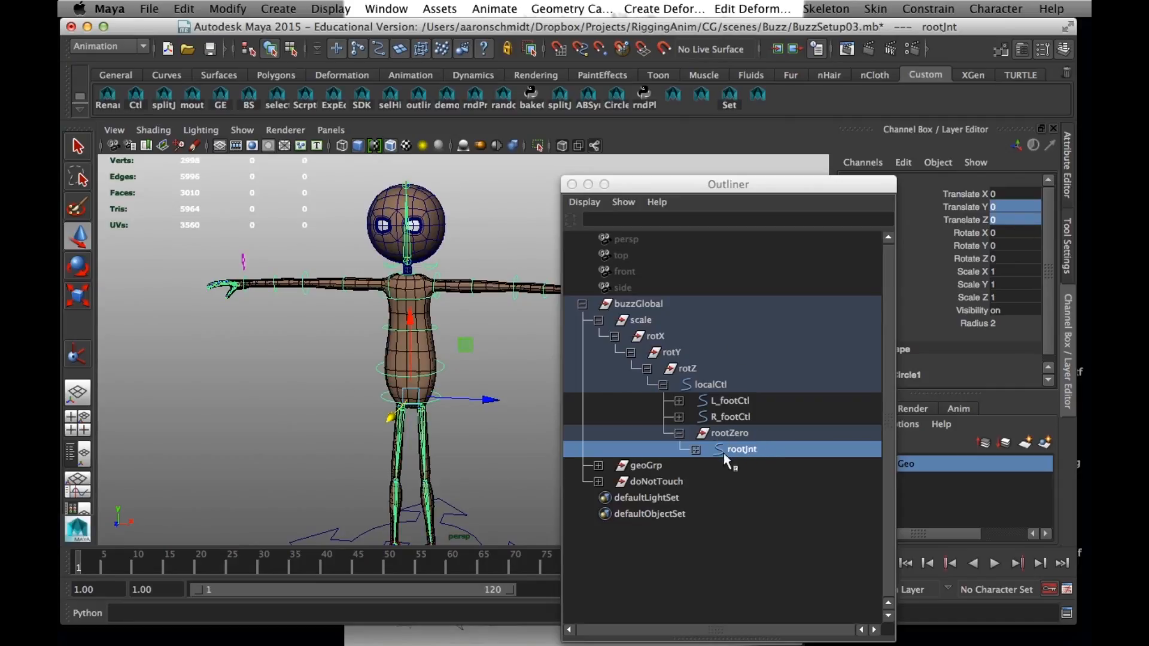
Compare the translate values of rootZero and rootJnt by selecting each in turn
{"action": "left_click", "coordinate": [726, 433]}
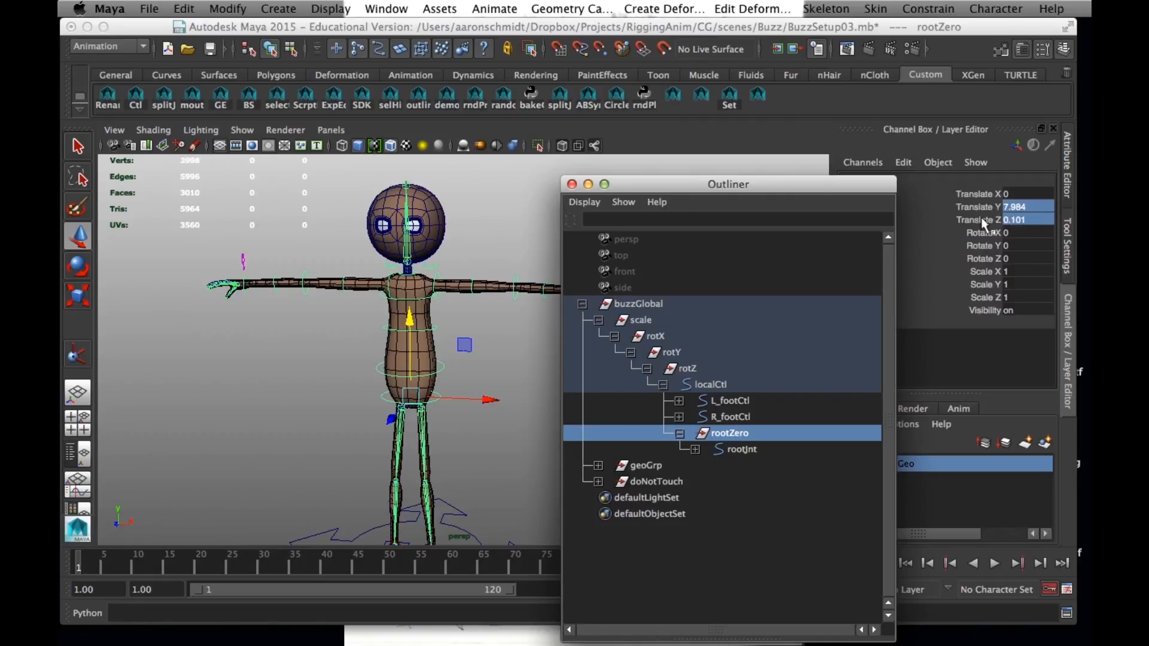
{"action": "left_click", "coordinate": [742, 450]}
{"action": "left_click", "coordinate": [735, 436]}
{"action": "left_click", "coordinate": [739, 449]}
{"action": "left_click", "coordinate": [738, 436]}
{"action": "left_click", "coordinate": [747, 449]}
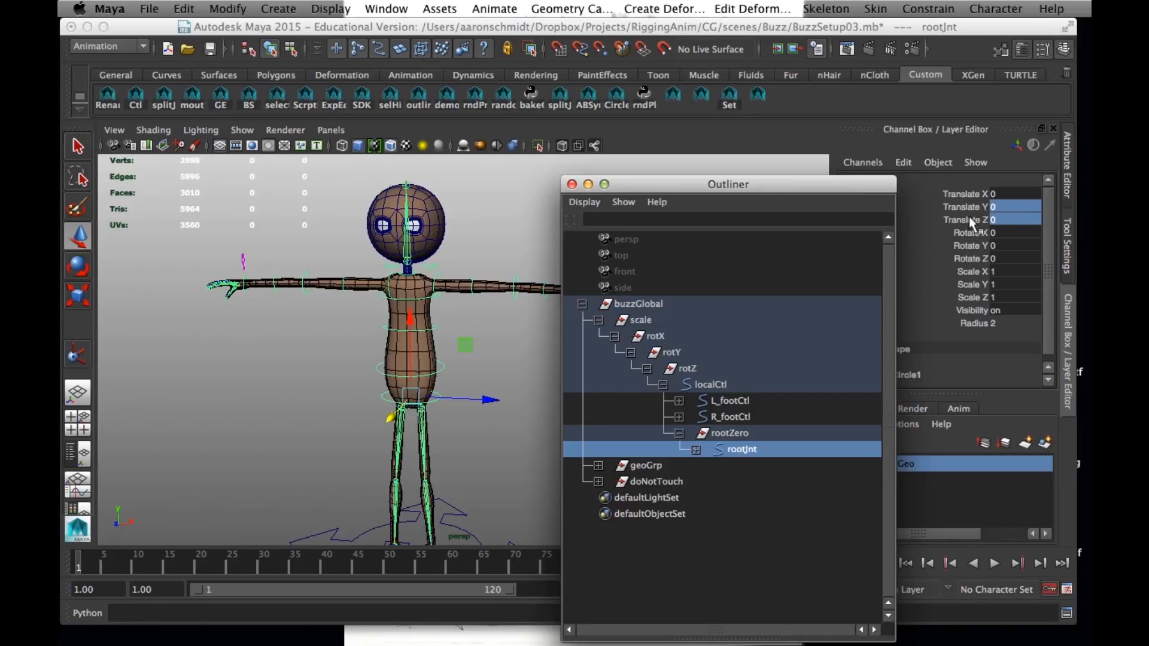
Lock all translate, rotate and scale channels of rootZero, and clear the selection
{"action": "left_click", "coordinate": [721, 432]}
{"action": "left_click_drag", "start_coordinate": [987, 195], "coordinate": [979, 294]}
{"action": "right_click", "coordinate": [979, 293]}
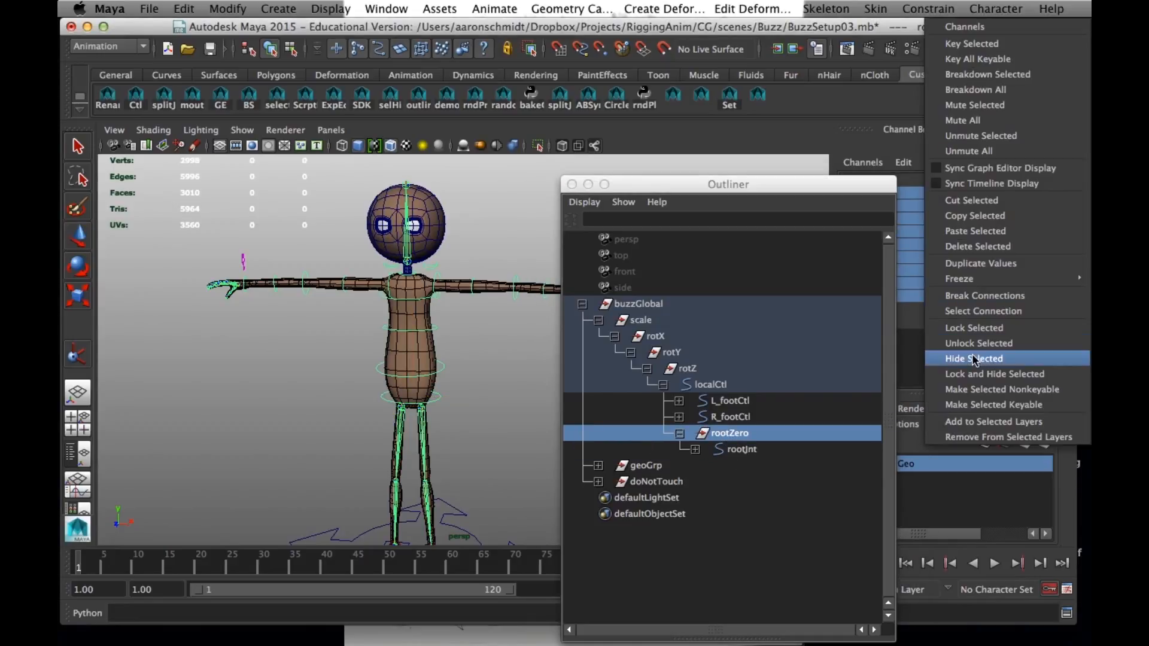
{"action": "left_click", "coordinate": [969, 328]}
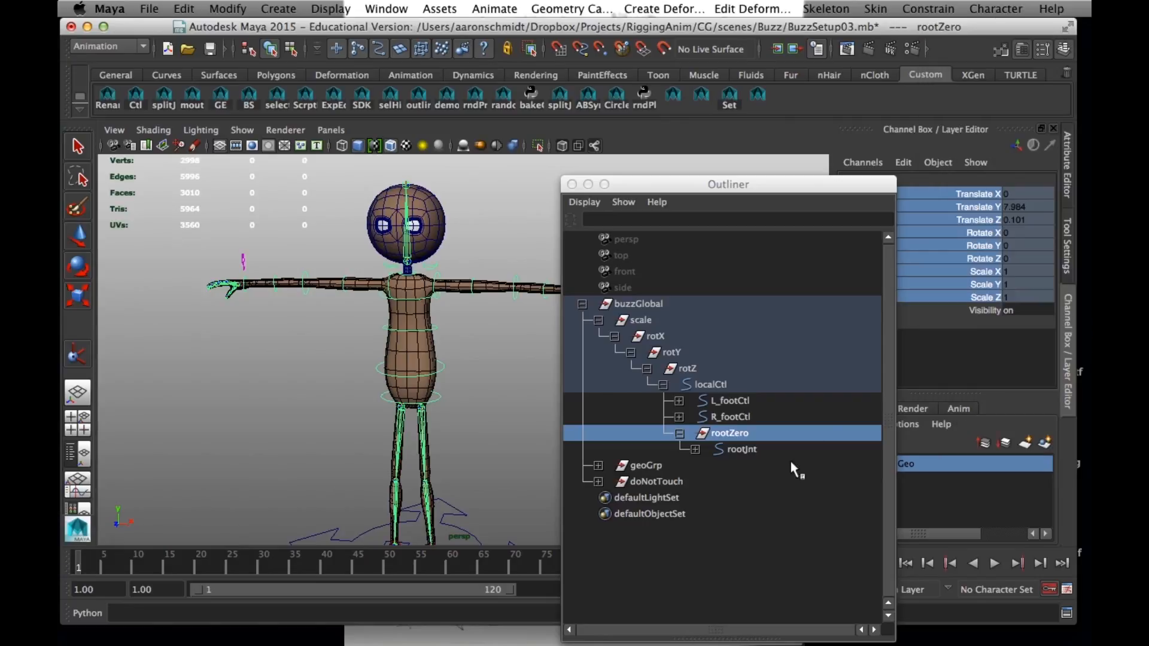
{"action": "left_click", "coordinate": [318, 359]}
Inspect the whole rig from several angles and expand geoGrp to review its children
{"action": "mouse_move", "coordinate": [410, 425]}
{"action": "left_mouse_down", "text": "alt"}
{"action": "mouse_move", "coordinate": [321, 418]}
{"action": "mouse_move", "coordinate": [328, 394]}
{"action": "mouse_move", "coordinate": [407, 406]}
{"action": "left_mouse_up", "text": "alt"}
{"action": "middle_click_drag", "start_coordinate": [407, 405], "coordinate": [412, 380], "text": "alt"}
{"action": "right_click_drag", "start_coordinate": [412, 380], "coordinate": [324, 381], "text": "alt"}
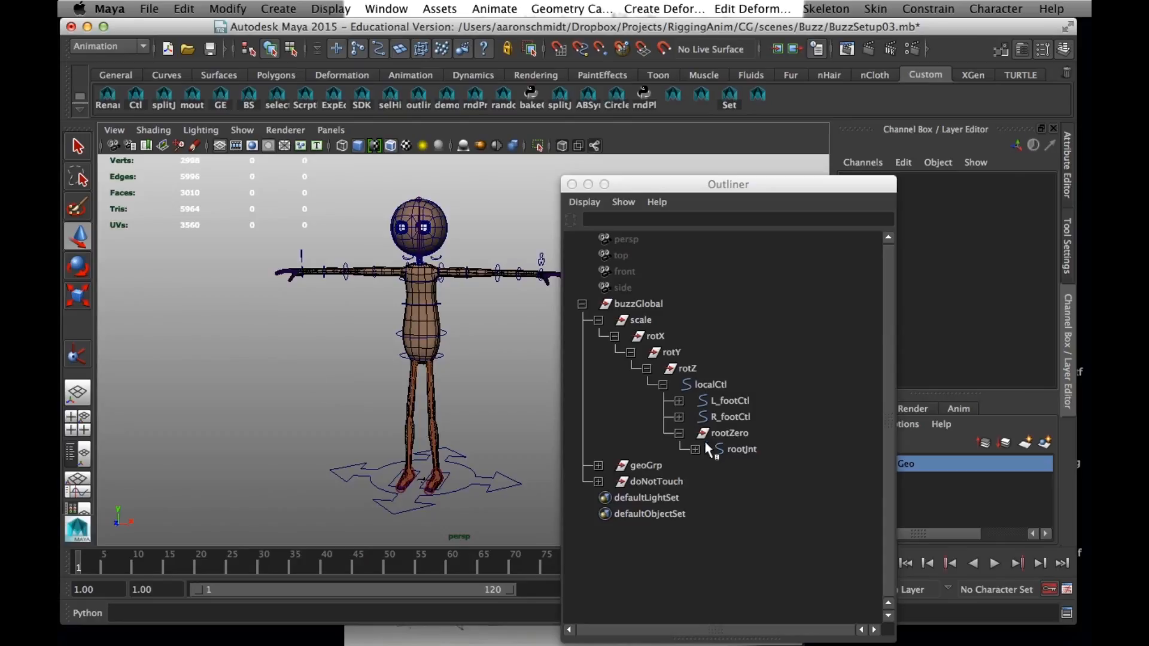
{"action": "left_click", "coordinate": [741, 450]}
{"action": "left_click", "coordinate": [639, 466]}
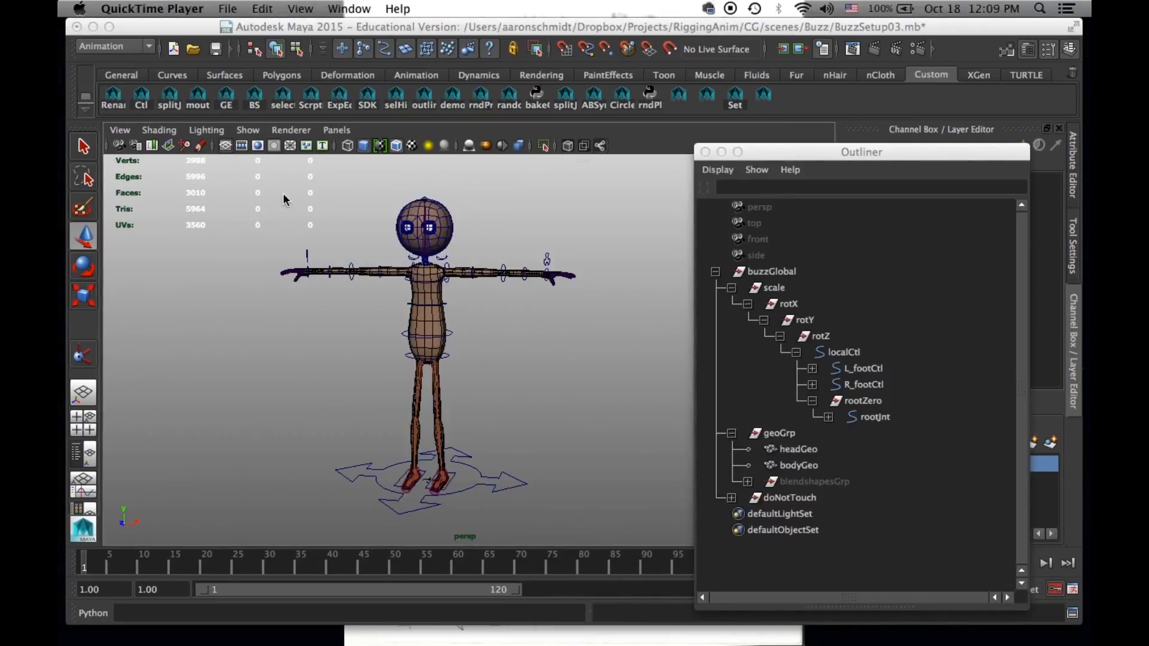
{"action": "left_click_drag", "start_coordinate": [449, 347], "coordinate": [788, 456], "text": "alt"}
{"action": "left_click_drag", "start_coordinate": [626, 398], "coordinate": [371, 299], "text": "alt"}
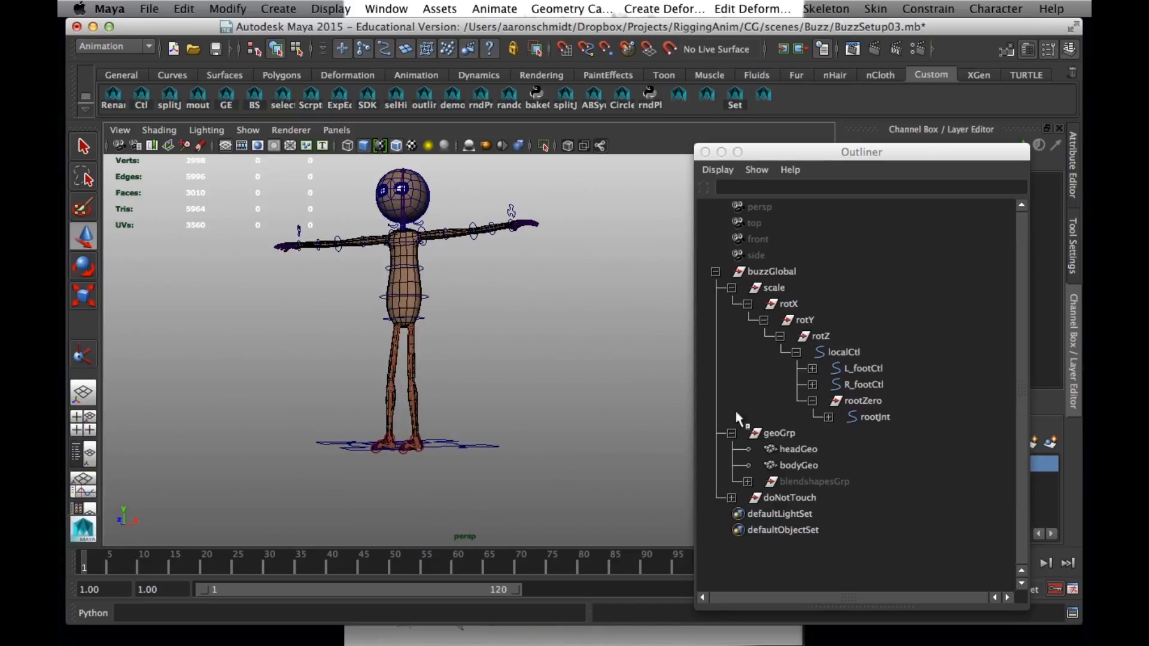
Lock all translate, rotate and scale channels of geoGrp
{"action": "left_click", "coordinate": [779, 434]}
{"action": "left_click_drag", "start_coordinate": [808, 159], "coordinate": [547, 161]}
{"action": "left_click_drag", "start_coordinate": [1000, 195], "coordinate": [990, 301]}
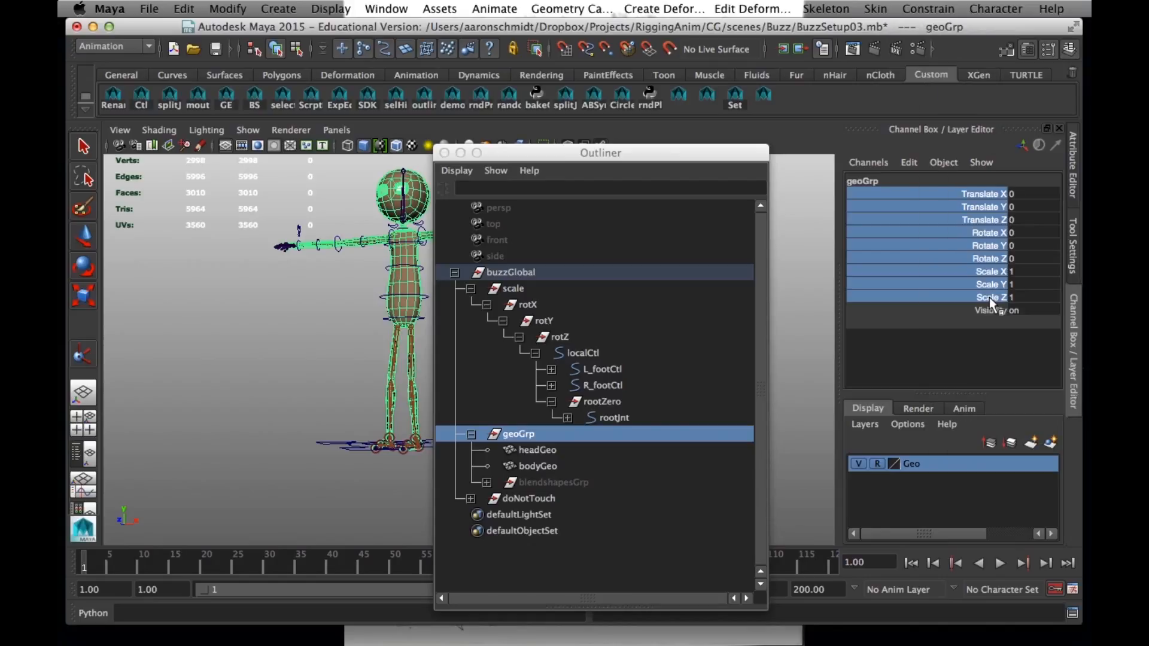
{"action": "right_click", "coordinate": [980, 236]}
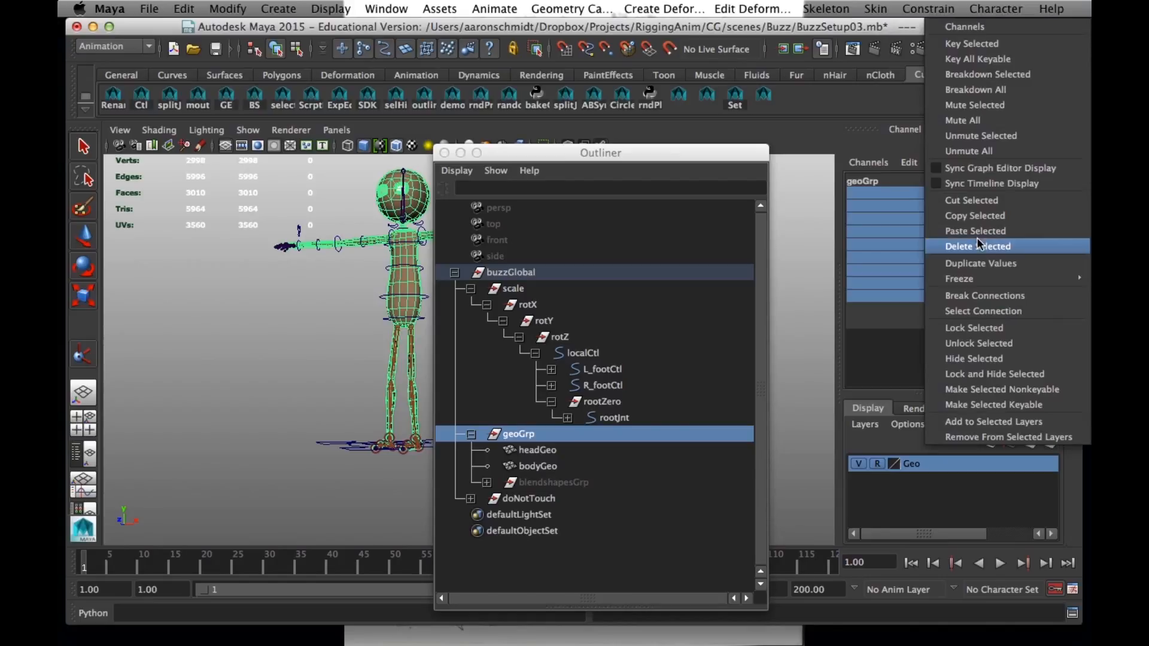
{"action": "left_click", "coordinate": [956, 330]}
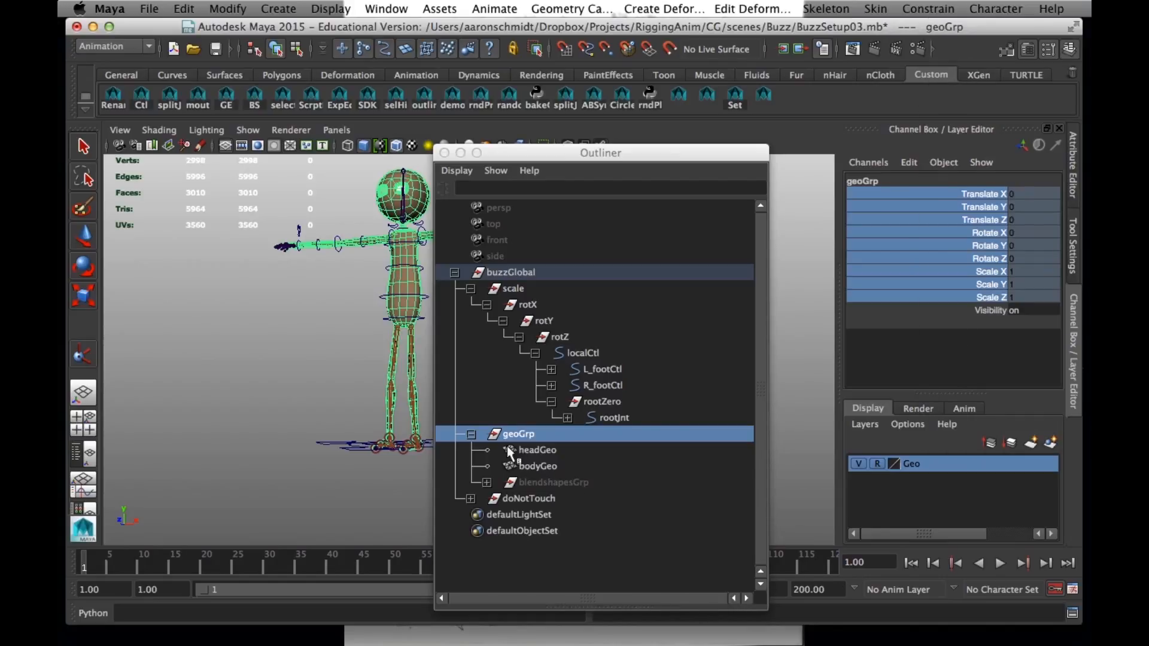
Collapse geoGrp and lock the translate, rotate and scale channels of doNotTouch
{"action": "left_click", "coordinate": [473, 435]}
{"action": "left_click", "coordinate": [526, 451]}
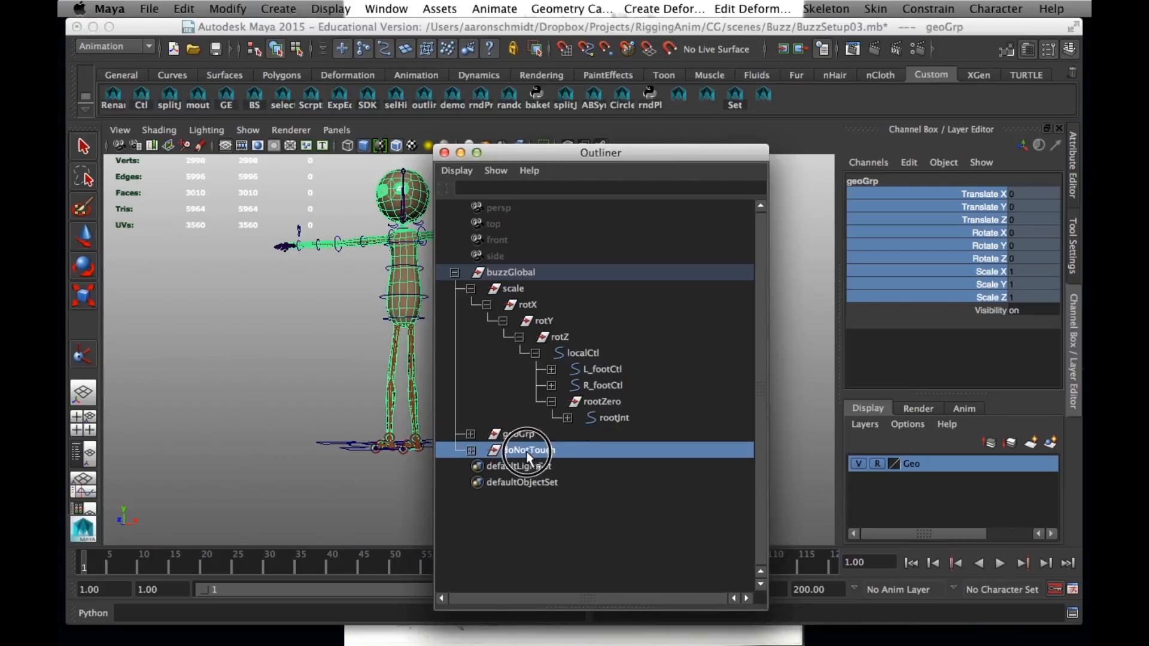
{"action": "right_click", "coordinate": [988, 200]}
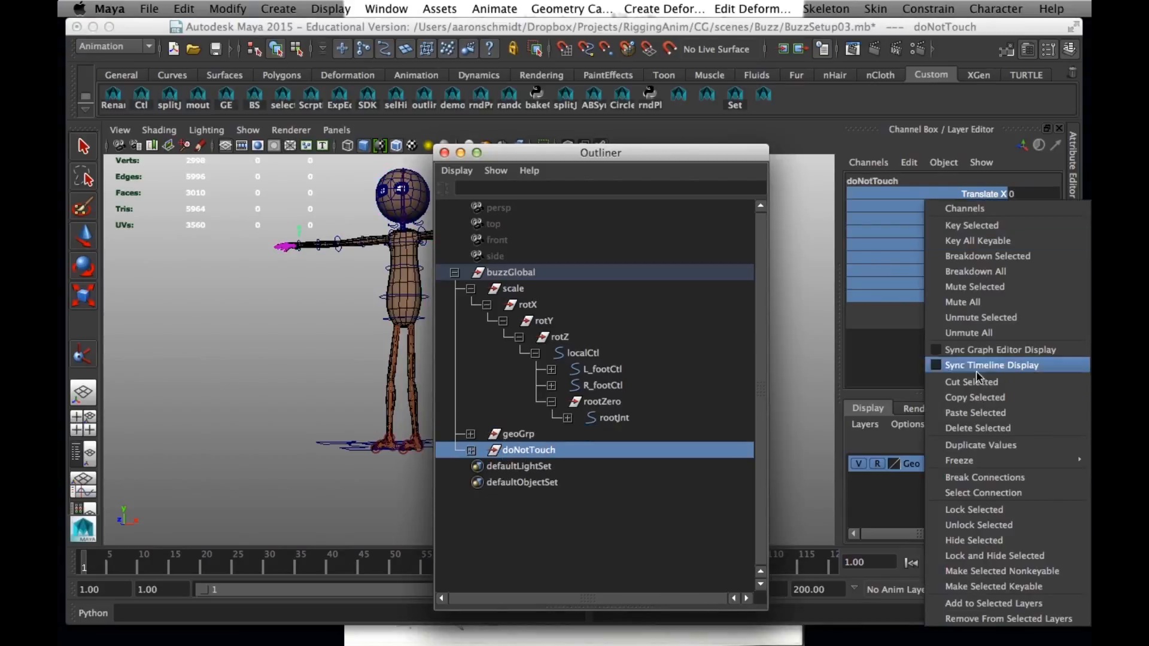
{"action": "left_click", "coordinate": [962, 510]}
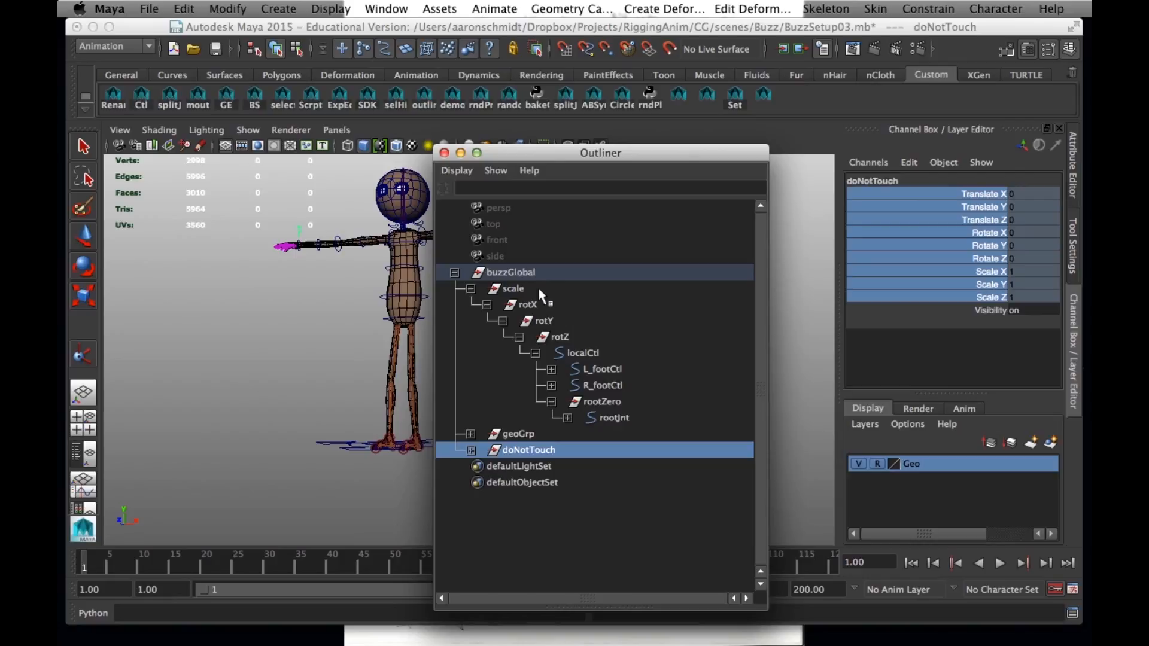
Lock the translate, rotate and scale channels of the top group buzzGlobal
{"action": "left_click", "coordinate": [516, 274]}
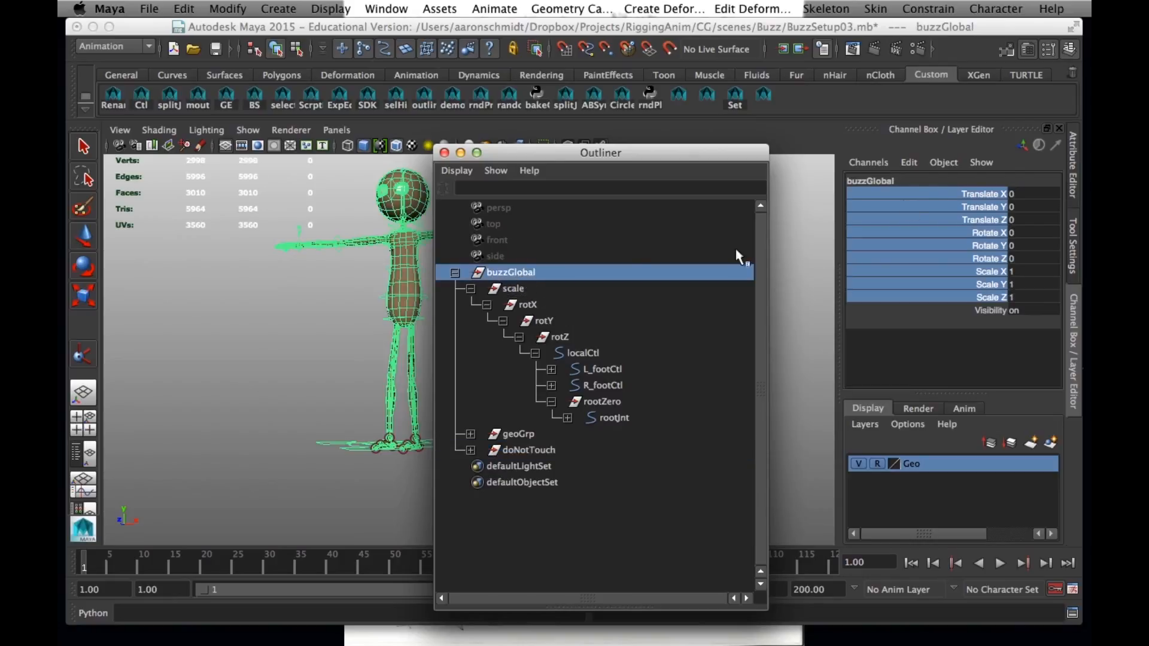
{"action": "right_click", "coordinate": [976, 207]}
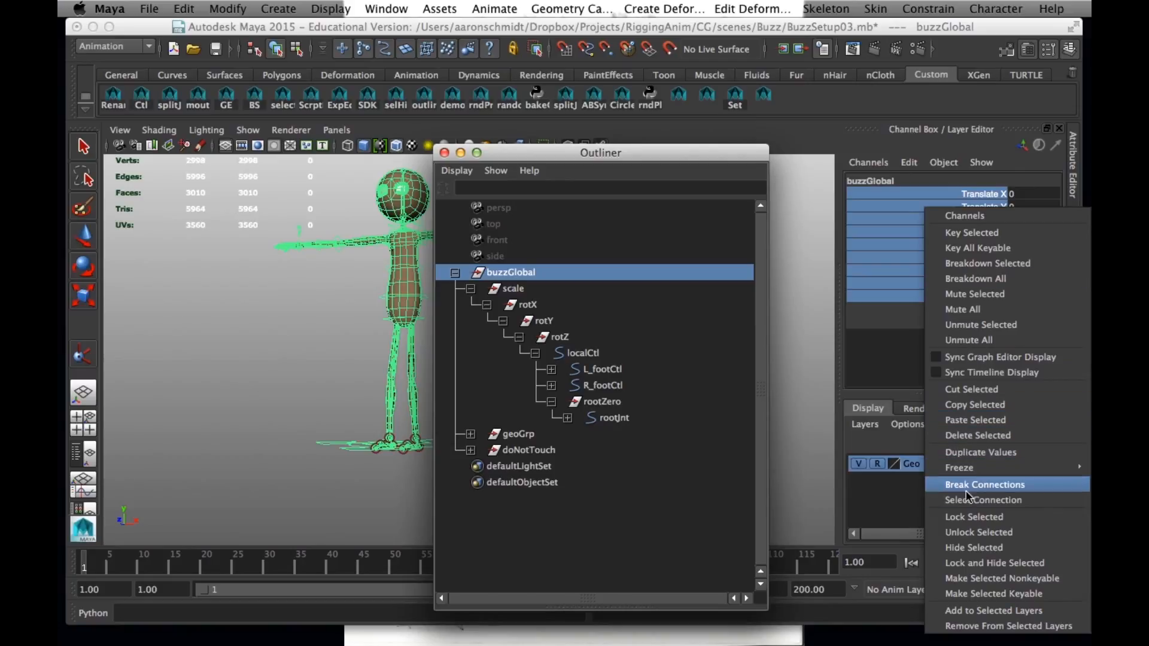
{"action": "left_click", "coordinate": [964, 517]}
Move the Outliner aside and select the scale group to examine which rig parts it covers
{"action": "left_click_drag", "start_coordinate": [671, 161], "coordinate": [752, 257]}
{"action": "left_click", "coordinate": [594, 384]}
{"action": "left_click", "coordinate": [374, 443]}
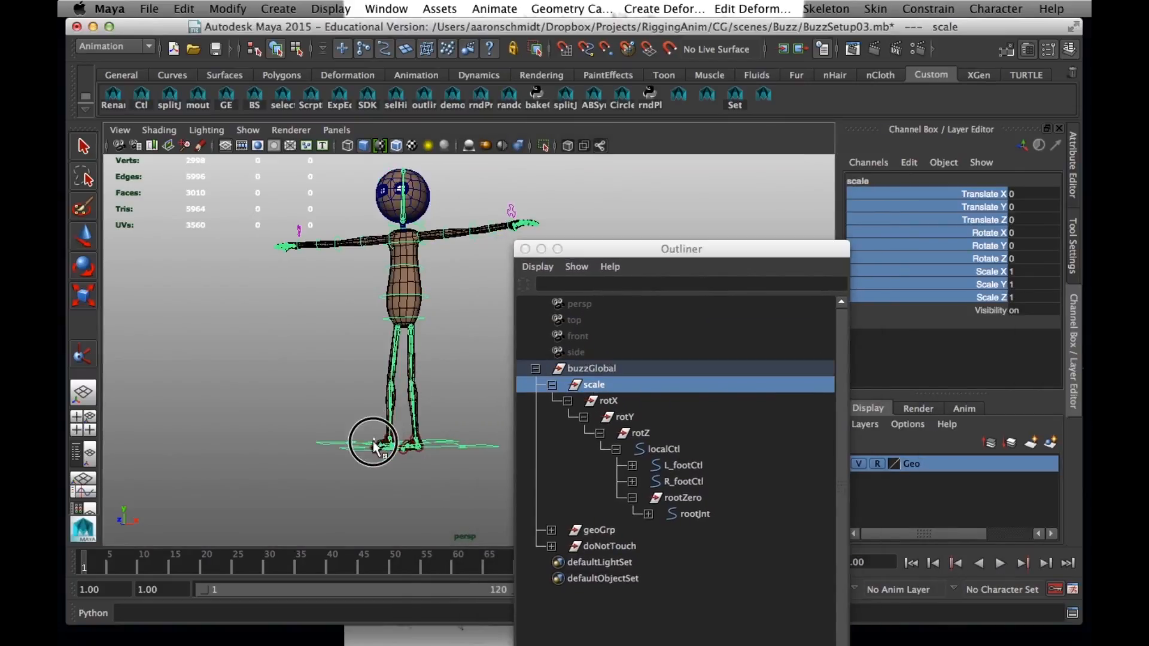
{"action": "left_click", "coordinate": [590, 384]}
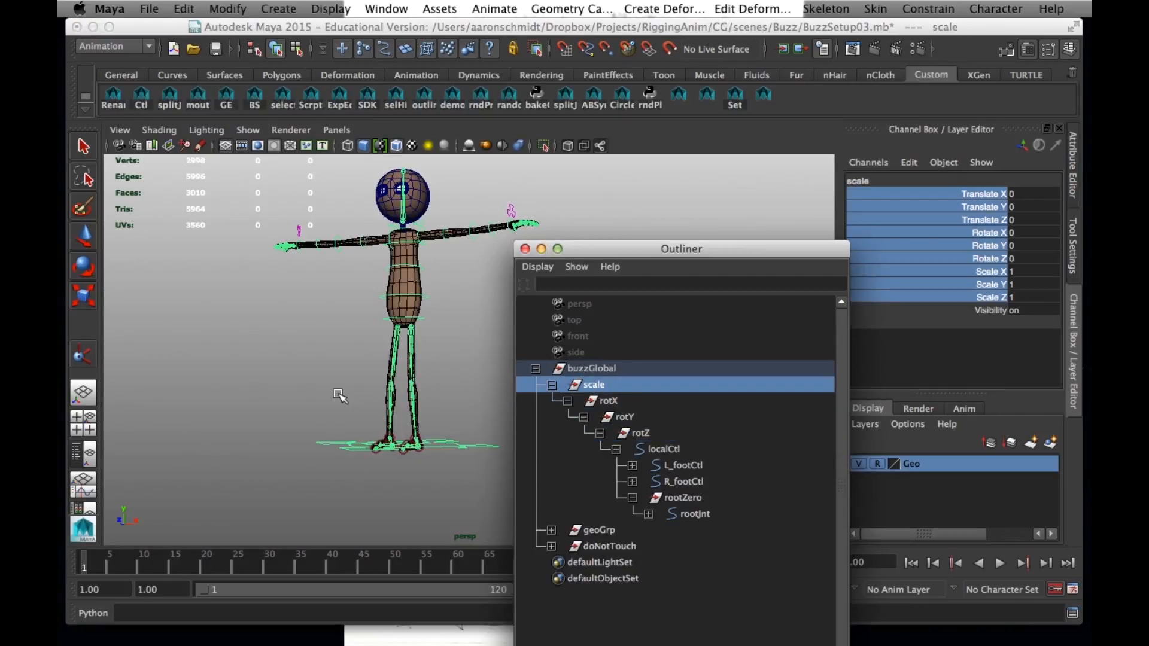
Try moving the rig with localCtl, undo the move and clear the selection
{"action": "left_click", "coordinate": [664, 449]}
{"action": "left_click_drag", "start_coordinate": [472, 428], "coordinate": [458, 443], "text": "alt"}
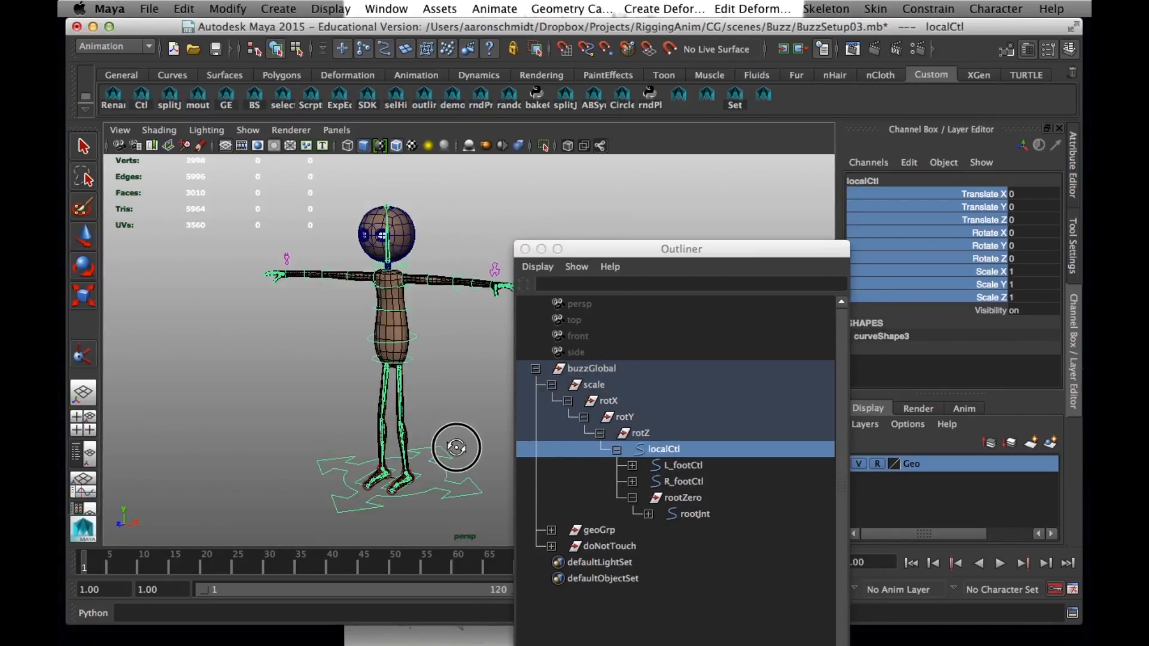
{"action": "key", "text": "w"}
{"action": "left_click_drag", "start_coordinate": [378, 479], "coordinate": [259, 462]}
{"action": "key", "text": "z"}
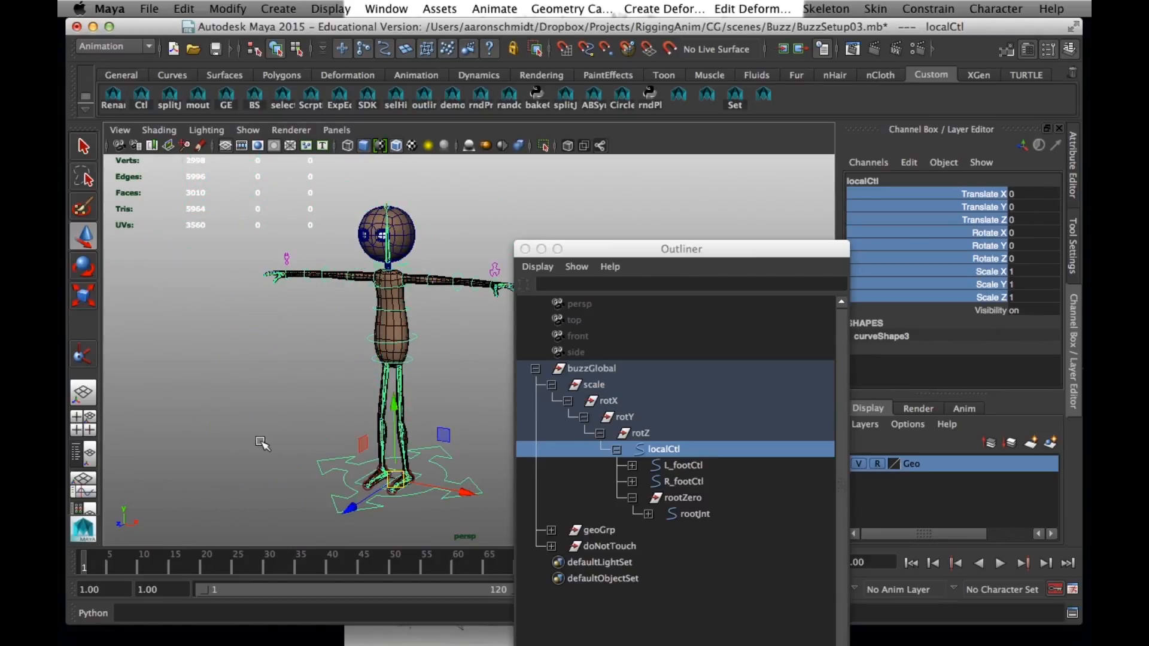
{"action": "left_click", "coordinate": [312, 393]}
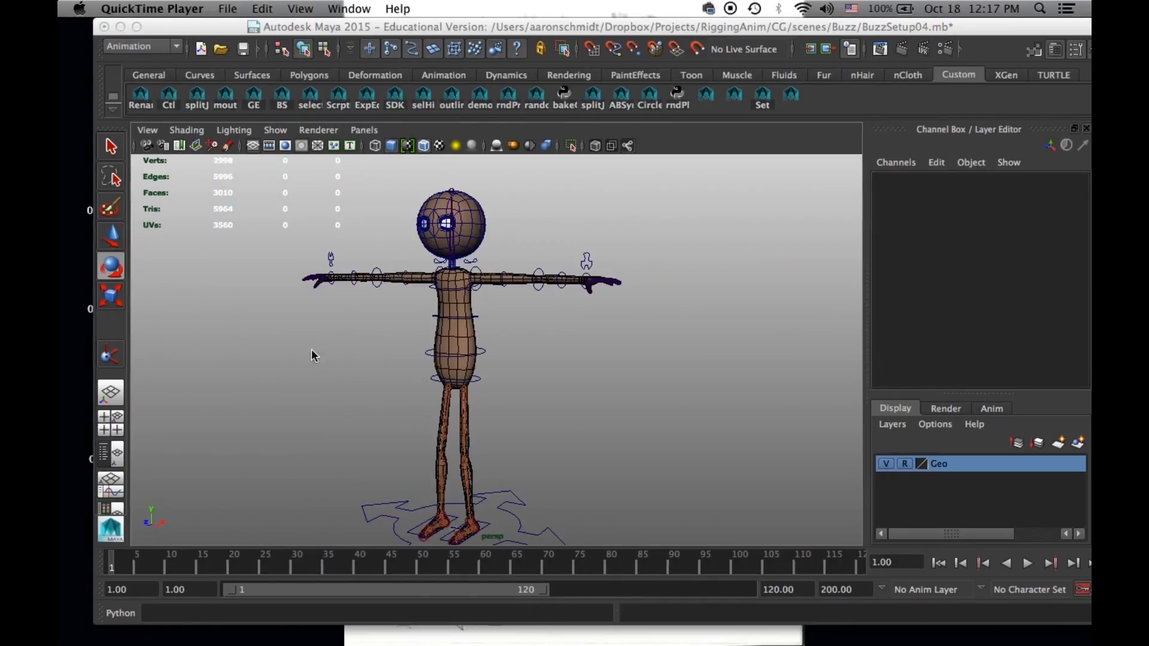
Select the left leg joint L_legJnt and set its visibility to off
{"action": "scroll", "coordinate": [440, 417], "scroll_direction": "up", "scroll_amount": 3}
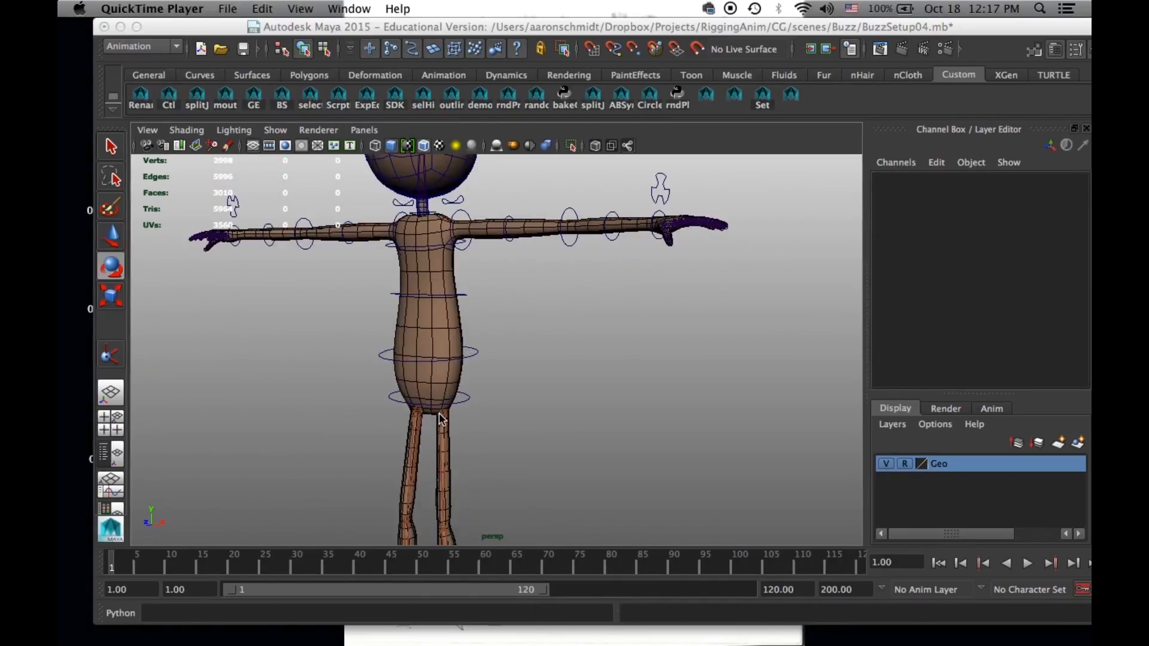
{"action": "left_click", "coordinate": [444, 415]}
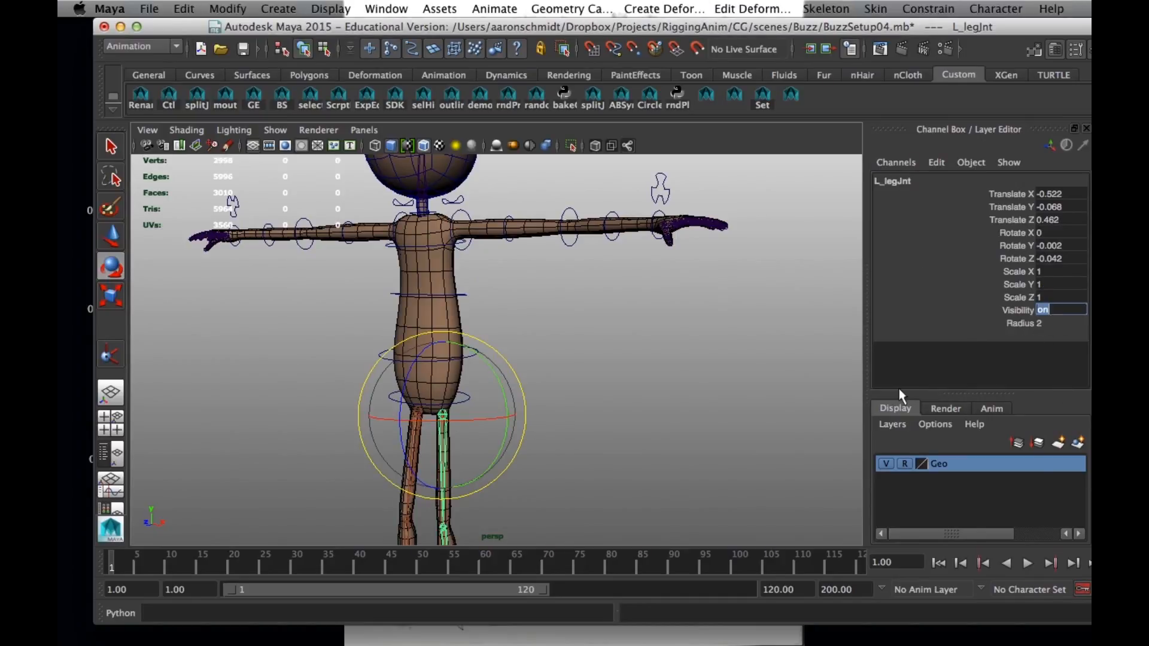
{"action": "middle_click_drag", "start_coordinate": [619, 424], "coordinate": [644, 380], "text": "alt"}
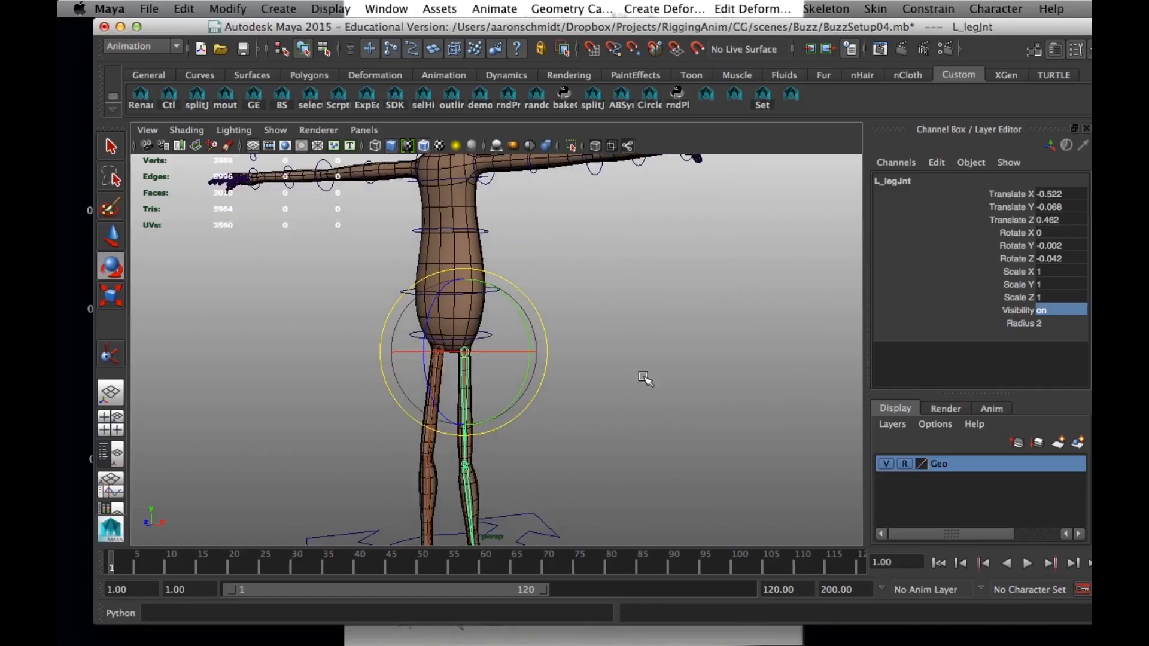
{"action": "left_click", "coordinate": [1059, 309]}
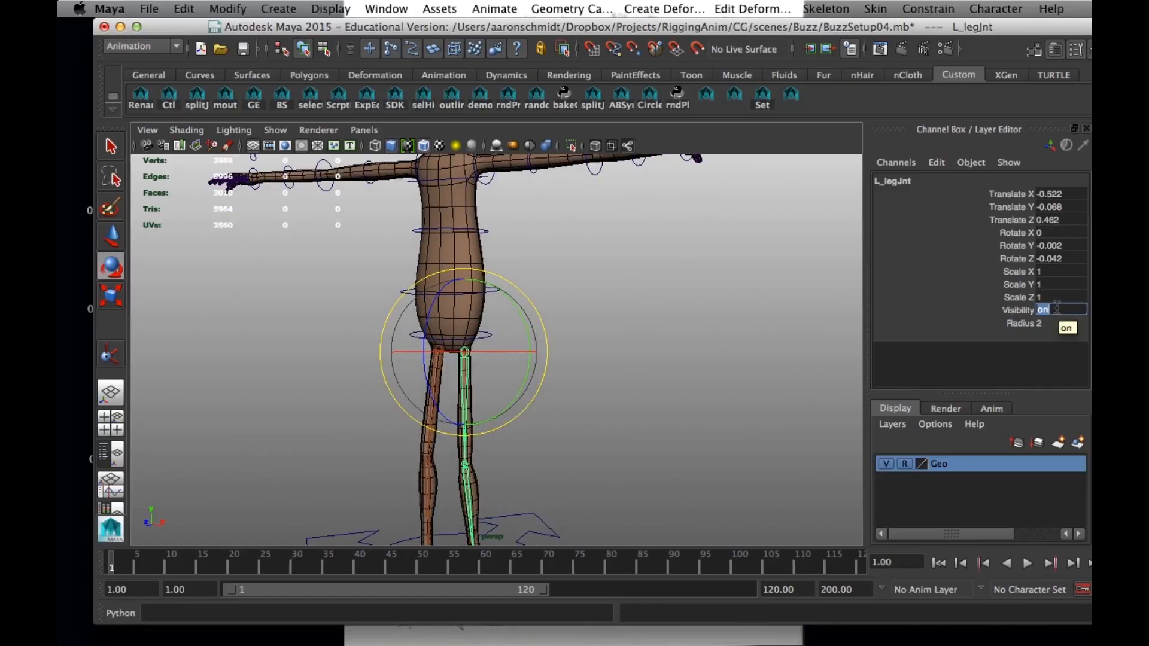
{"action": "type", "text": "0"}
{"action": "key", "text": "Return"}
{"action": "left_click", "coordinate": [641, 468]}
Select the right leg joint R_legJnt and turn its visibility off
{"action": "left_click", "coordinate": [435, 342]}
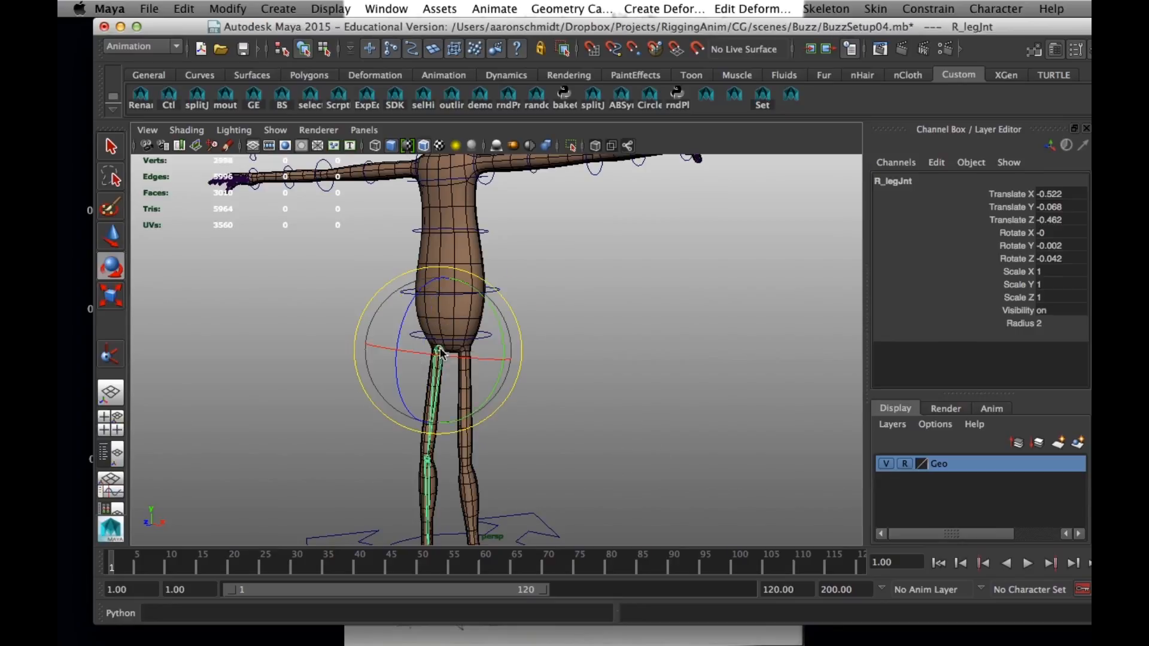
{"action": "left_click", "coordinate": [1064, 310]}
{"action": "type", "text": "0"}
{"action": "key", "text": "Return"}
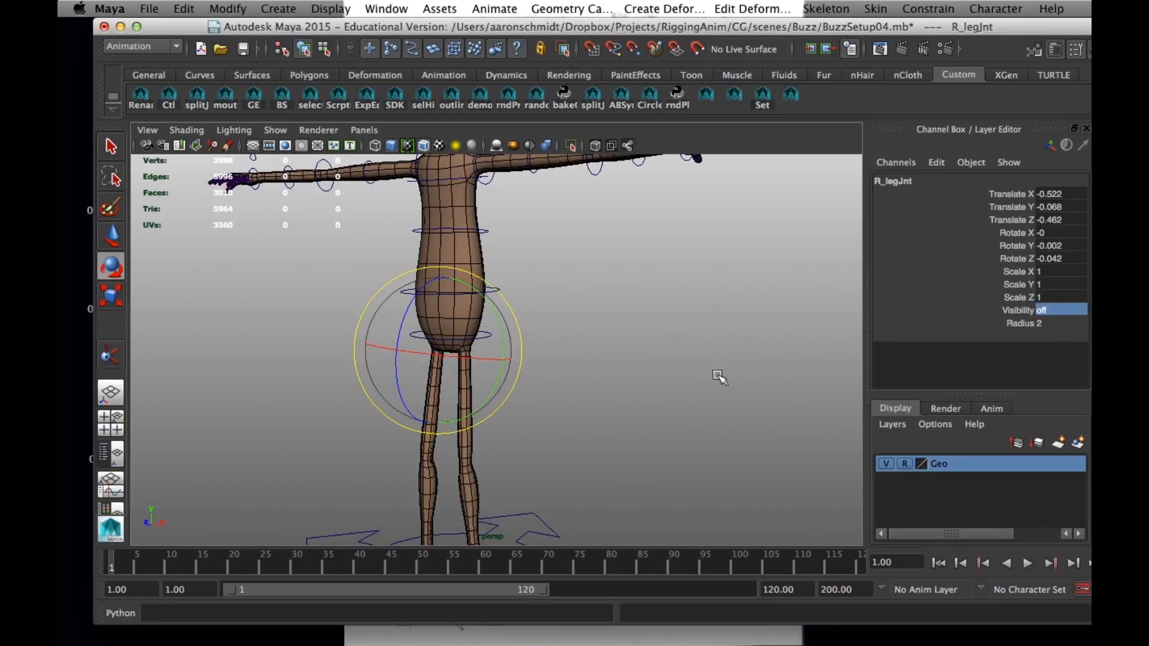
Hide the left hand's palm joint chain by setting its visibility to 0
{"action": "right_click_drag", "start_coordinate": [718, 380], "coordinate": [662, 479], "text": "alt"}
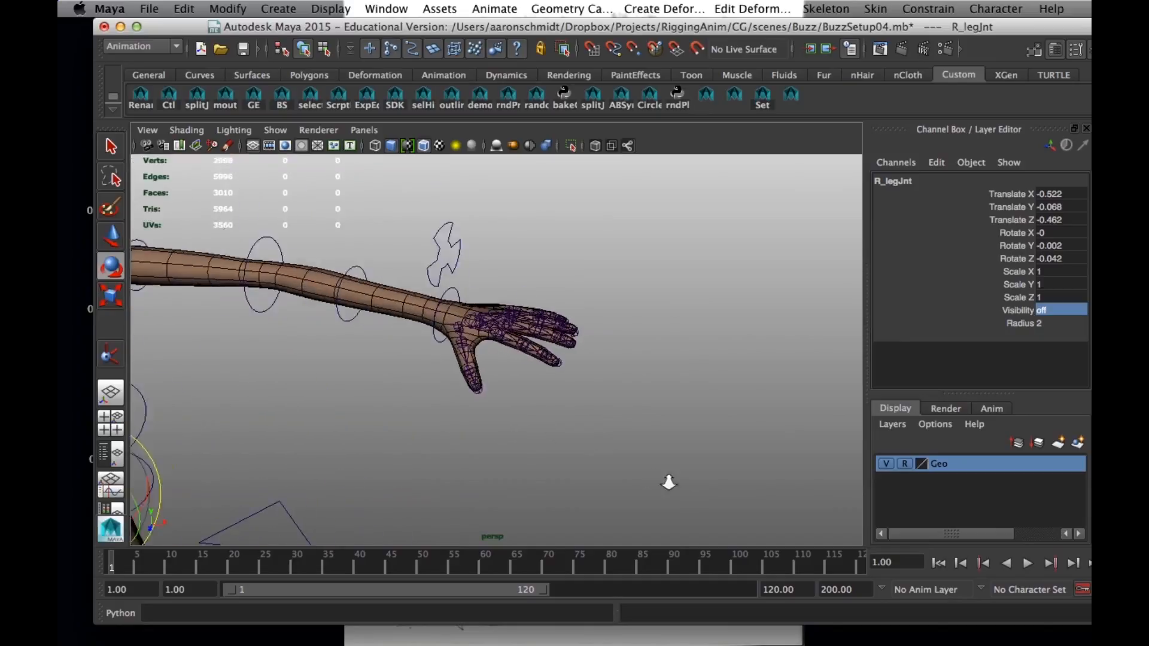
{"action": "left_click", "coordinate": [482, 314]}
{"action": "type", "text": "0"}
{"action": "key", "text": "Return"}
{"action": "left_click", "coordinate": [513, 371]}
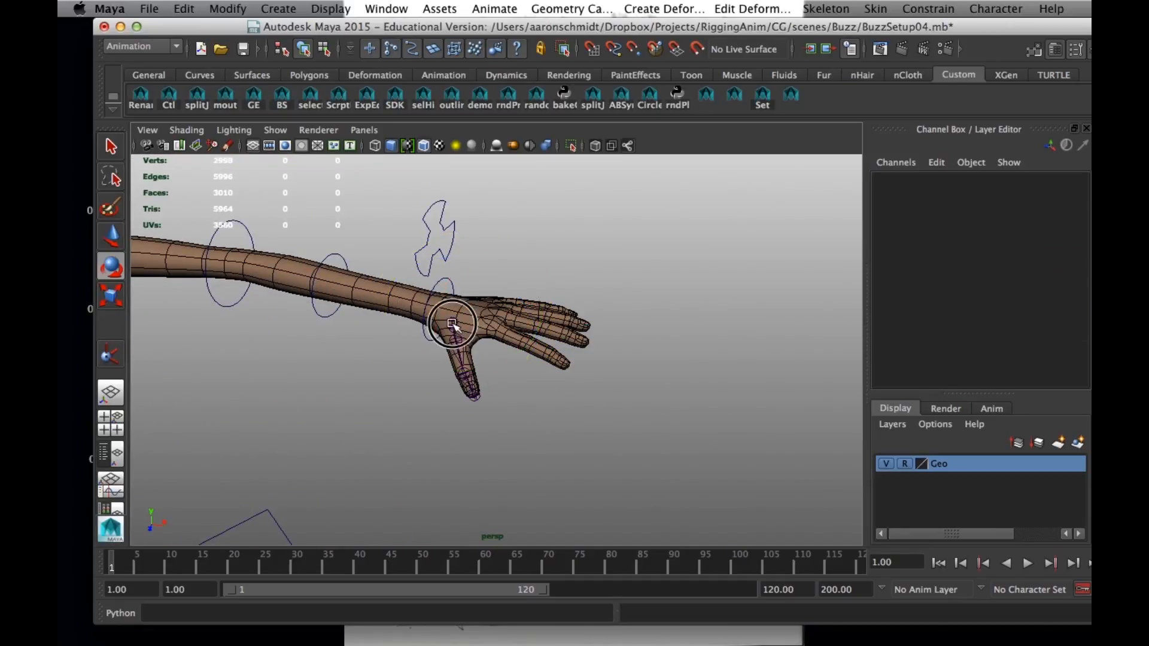
Hide the left hand's thumb joint chain by setting its visibility to 0
{"action": "left_click", "coordinate": [452, 324]}
{"action": "left_click", "coordinate": [1055, 310]}
{"action": "type", "text": "0"}
{"action": "key", "text": "Return"}
Select R_palmJnt on the right hand and set its visibility to 0
{"action": "middle_click_drag", "start_coordinate": [317, 432], "coordinate": [718, 472], "text": "alt"}
{"action": "left_click_drag", "start_coordinate": [718, 472], "coordinate": [661, 459], "text": "alt"}
{"action": "middle_click_drag", "start_coordinate": [661, 459], "coordinate": [838, 440], "text": "alt"}
{"action": "middle_click_drag", "start_coordinate": [376, 370], "coordinate": [555, 403], "text": "alt"}
{"action": "right_click_drag", "start_coordinate": [554, 403], "coordinate": [618, 428], "text": "alt"}
{"action": "left_click", "coordinate": [422, 318]}
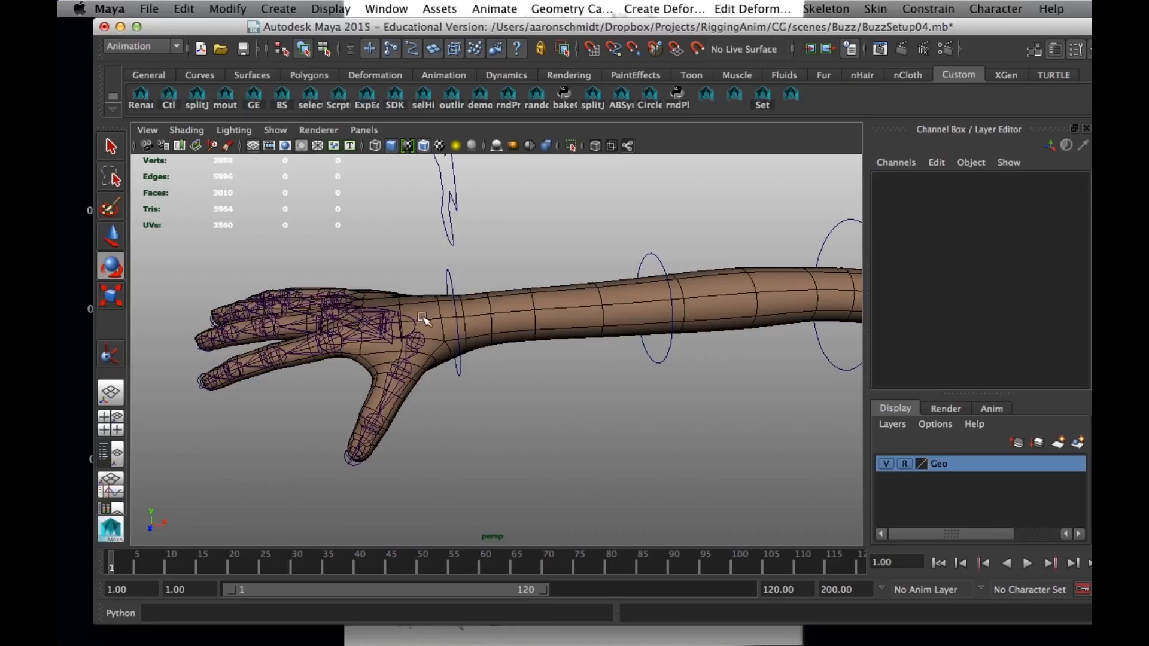
{"action": "left_click", "coordinate": [386, 330]}
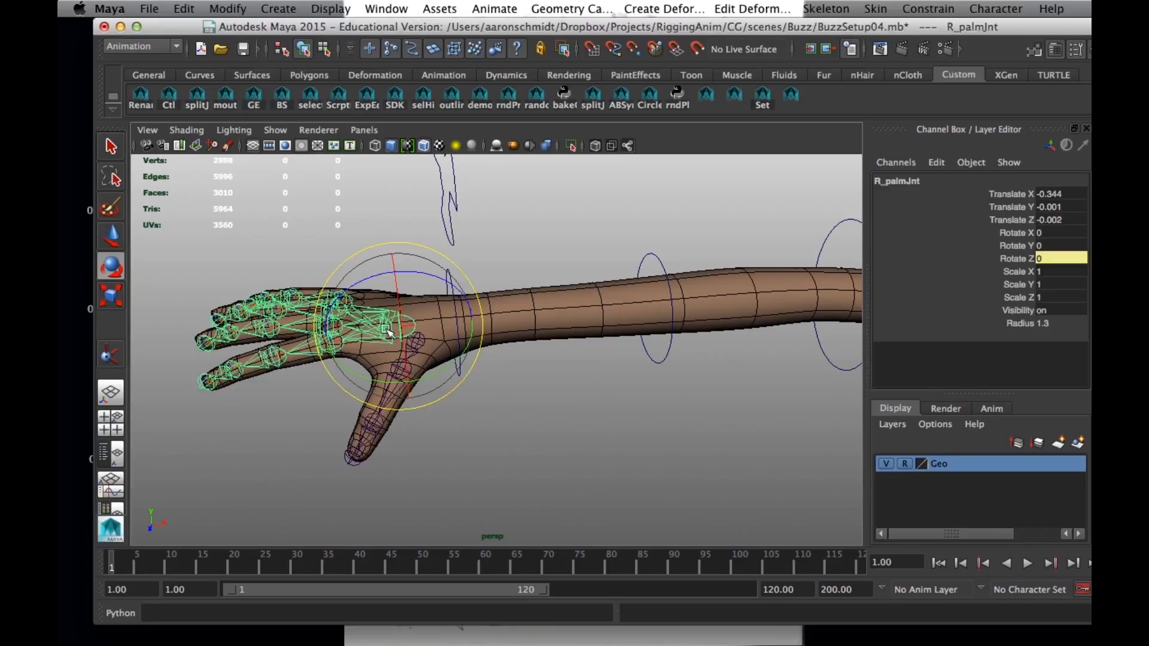
{"action": "double_click", "coordinate": [1052, 312]}
{"action": "type", "text": "0"}
{"action": "key", "text": "Return"}
{"action": "left_click", "coordinate": [476, 405]}
Select R_thumb1Jnt on the right hand and set its visibility to 0
{"action": "left_click", "coordinate": [418, 339]}
{"action": "double_click", "coordinate": [1065, 311]}
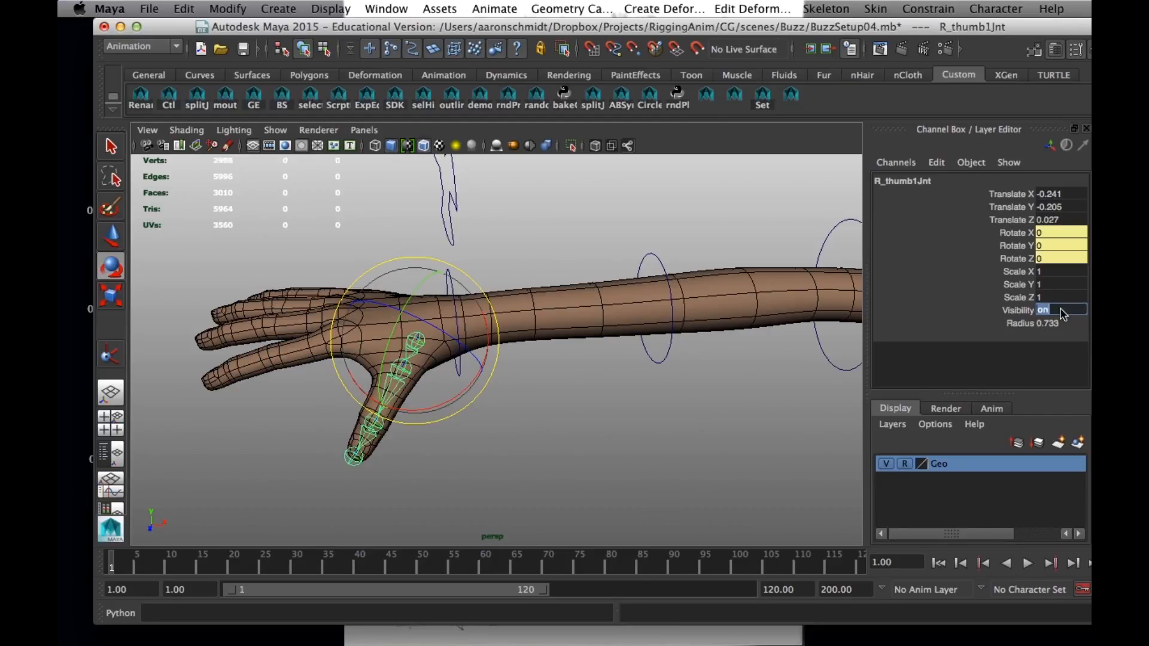
{"action": "type", "text": "0"}
{"action": "key", "text": "Return"}
Select head1Jnt at the base of the head to examine its channels
{"action": "right_click_drag", "start_coordinate": [730, 450], "coordinate": [518, 418], "text": "alt"}
{"action": "left_click_drag", "start_coordinate": [518, 417], "coordinate": [571, 359], "text": "alt"}
{"action": "left_click", "coordinate": [569, 353]}
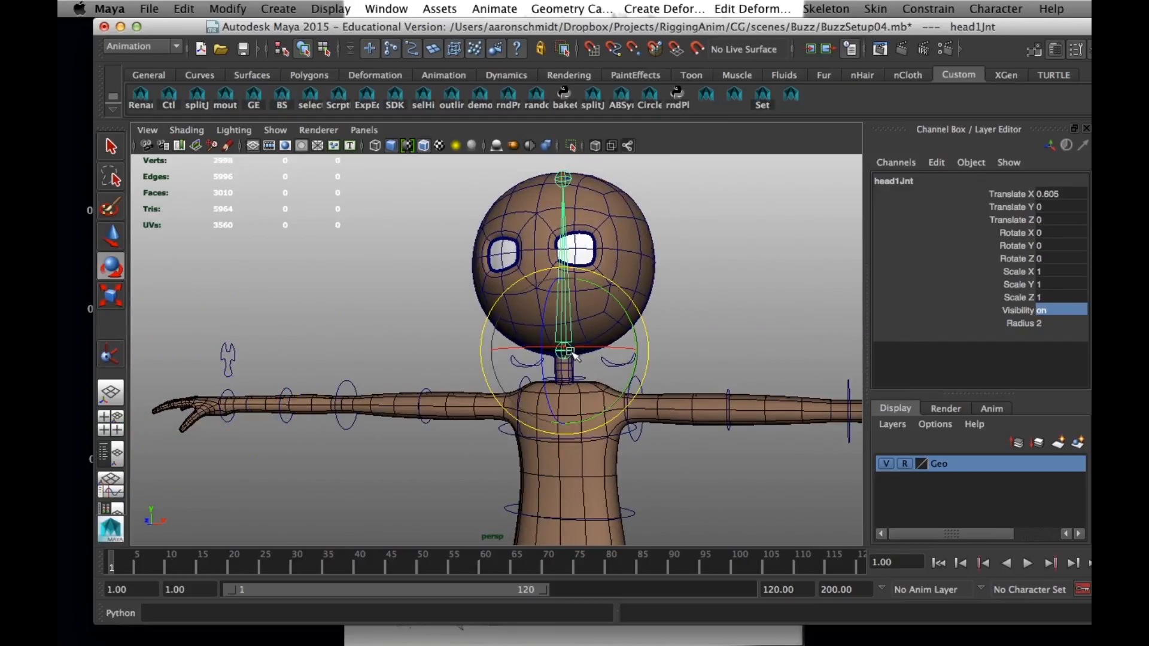
Open the Outliner and expand buzzGlobal down through localCtl to the heelGrp groups under L_footCtl and R_footCtl
{"action": "right_click_drag", "start_coordinate": [673, 443], "coordinate": [427, 395], "text": "alt"}
{"action": "left_click_drag", "start_coordinate": [427, 395], "coordinate": [385, 351], "text": "alt"}
{"action": "left_click_drag", "start_coordinate": [617, 455], "coordinate": [508, 483], "text": "alt"}
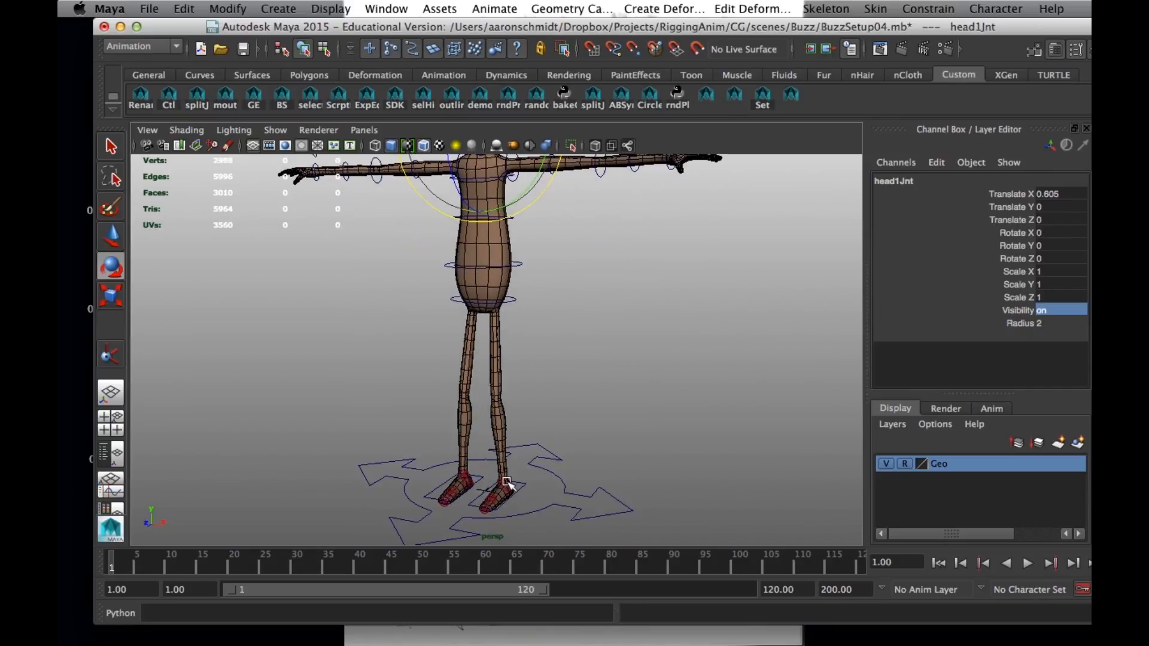
{"action": "key", "text": "shift+o"}
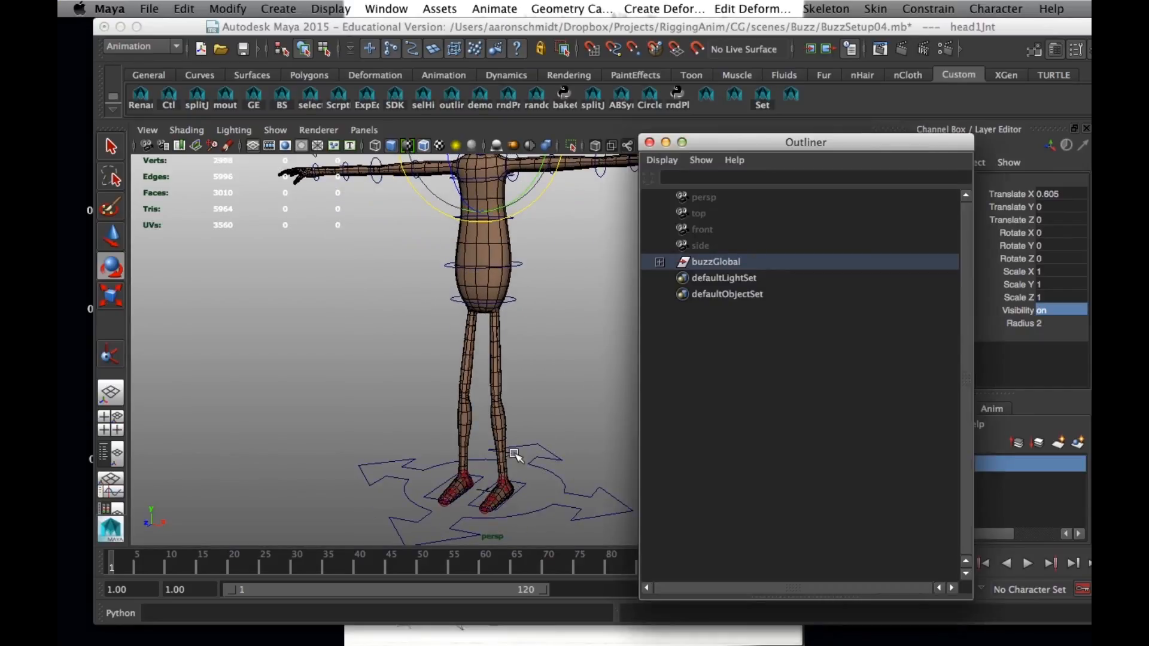
{"action": "left_click", "coordinate": [660, 262]}
{"action": "left_click", "coordinate": [676, 278]}
{"action": "left_click", "coordinate": [692, 294]}
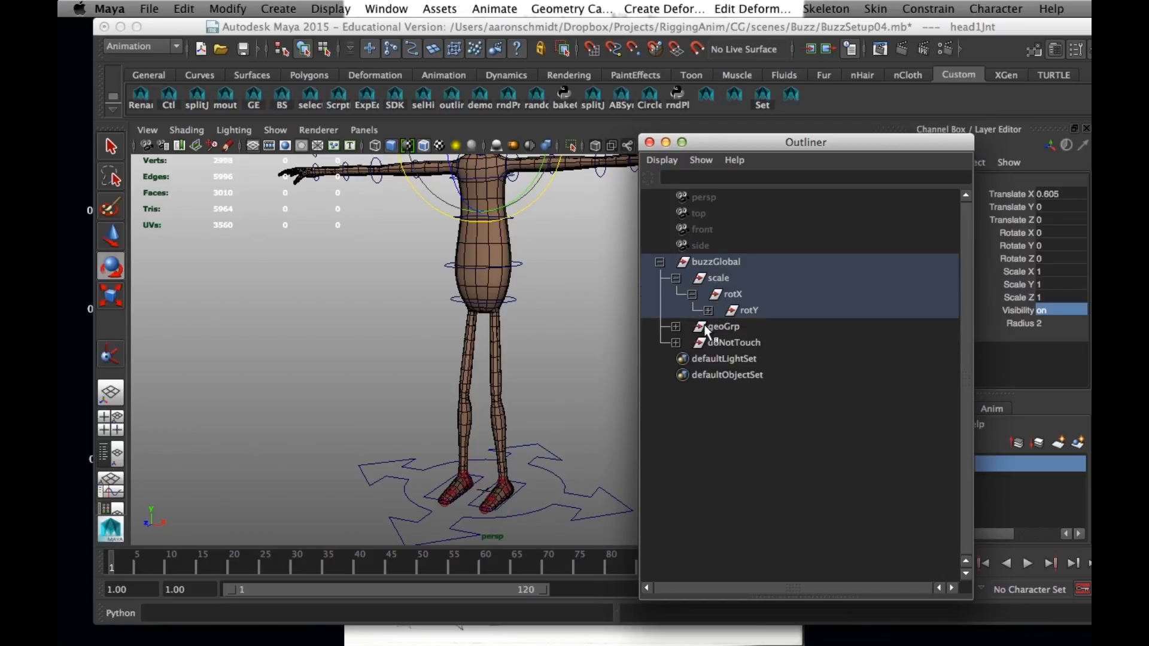
{"action": "left_click", "coordinate": [708, 310]}
{"action": "left_click", "coordinate": [726, 326]}
{"action": "left_click", "coordinate": [741, 343]}
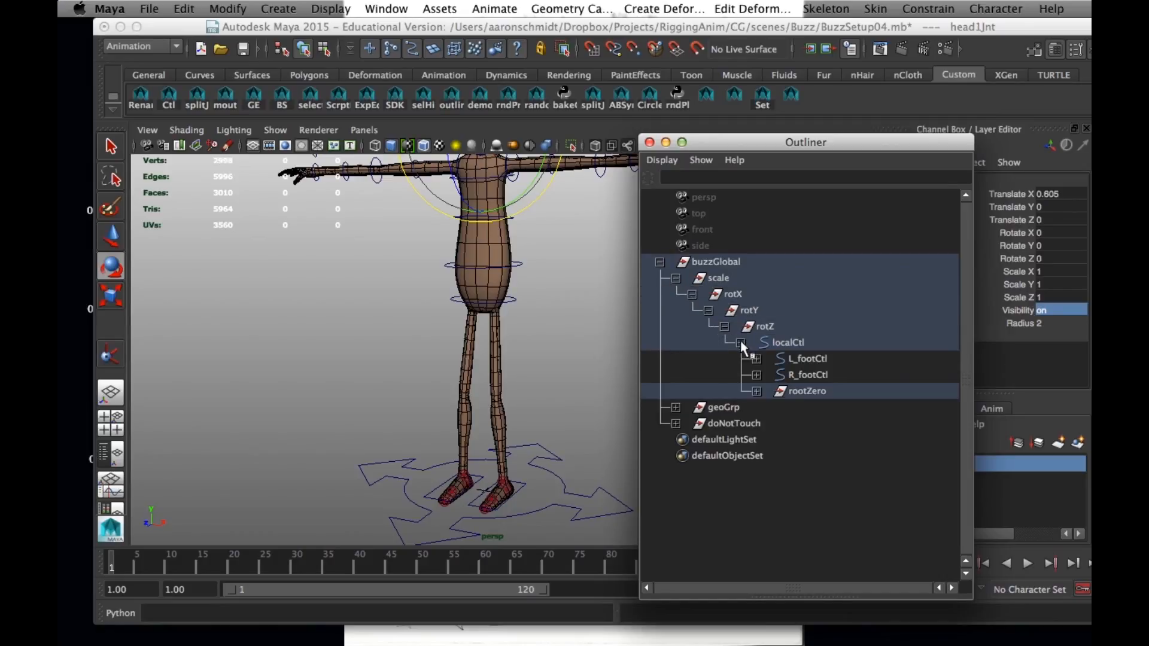
{"action": "left_click", "coordinate": [756, 359]}
{"action": "left_click", "coordinate": [757, 391]}
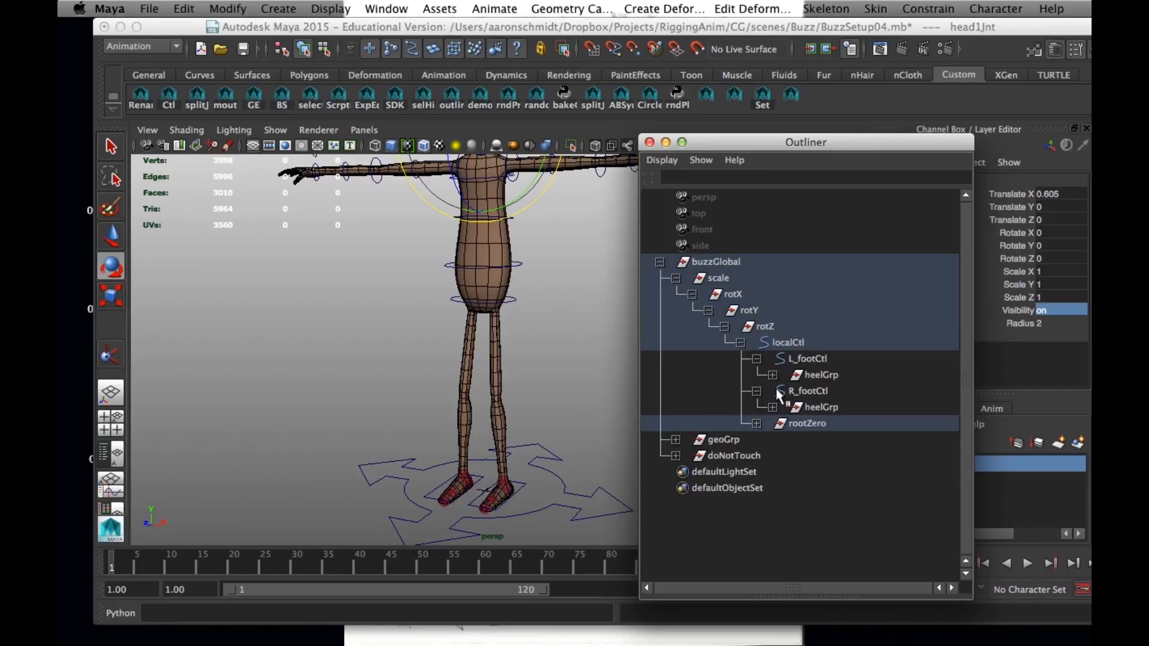
Turn off the visibility of both heelGrp groups and collapse L_footCtl and R_footCtl
{"action": "left_click", "coordinate": [820, 375]}
{"action": "left_click", "coordinate": [822, 407], "text": "ctrl"}
{"action": "left_click", "coordinate": [1078, 312]}
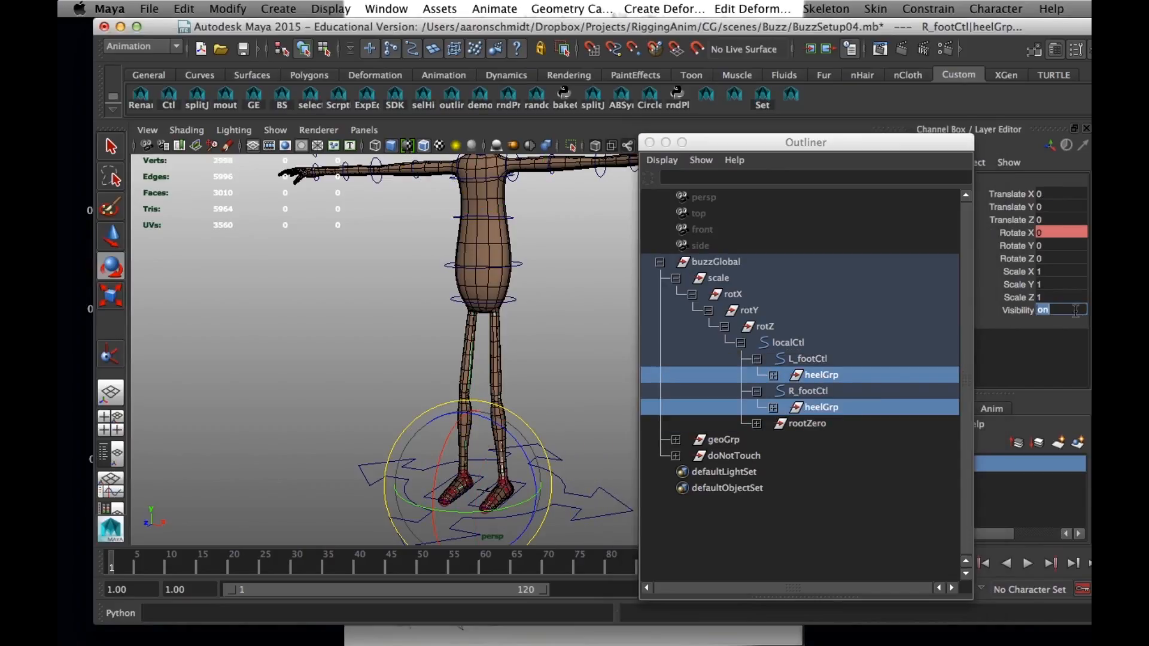
{"action": "key", "text": "Return"}
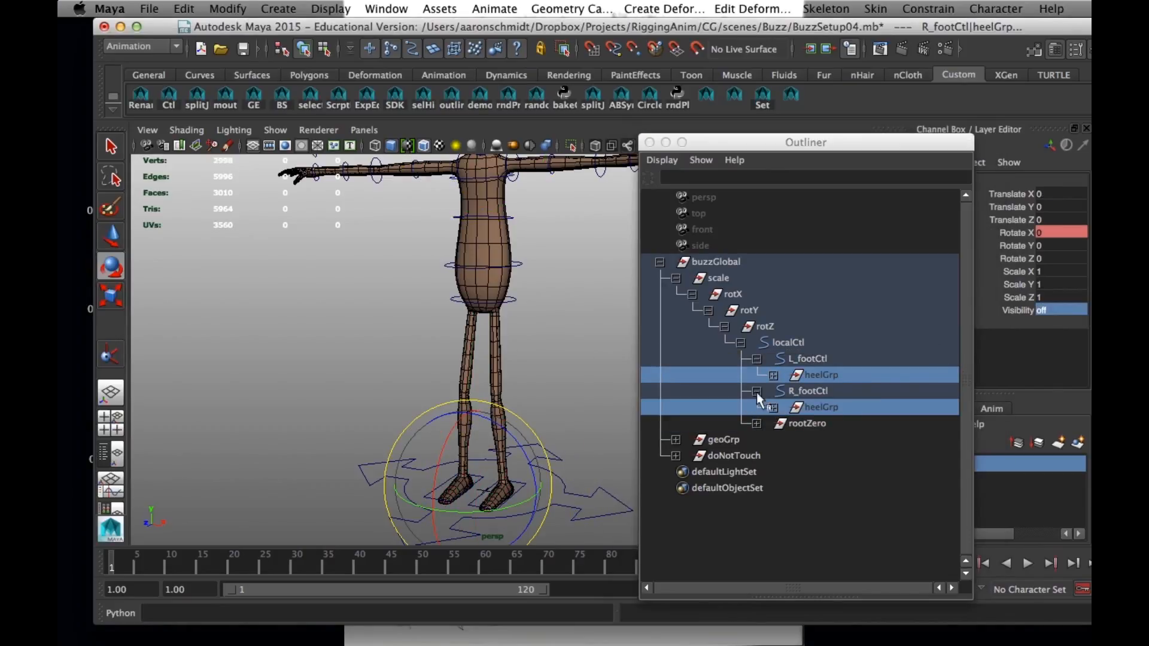
{"action": "left_click", "coordinate": [756, 359]}
{"action": "left_click", "coordinate": [756, 375]}
Select L_footCtl and R_footCtl in turn to examine their channels, and clear the selection
{"action": "left_click", "coordinate": [810, 358]}
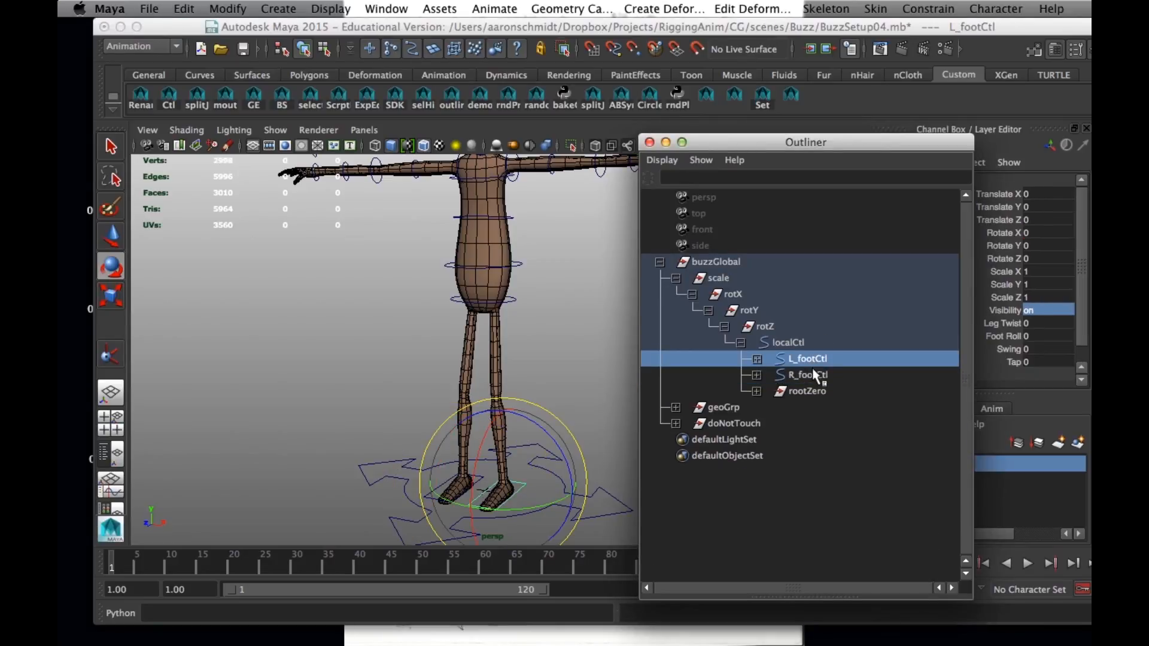
{"action": "left_click", "coordinate": [813, 371]}
{"action": "left_click", "coordinate": [566, 292]}
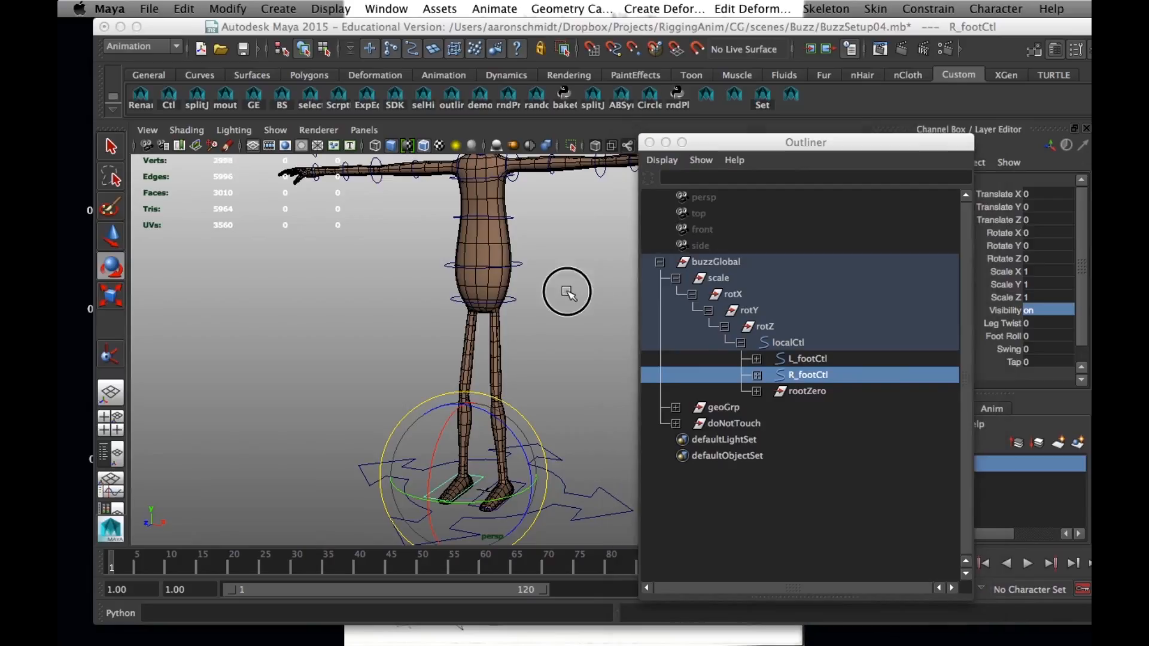
Move the Outliner clear of the character and select the back control back1Jnt on the lower torso
{"action": "left_click_drag", "start_coordinate": [713, 144], "coordinate": [755, 361]}
{"action": "scroll", "coordinate": [572, 380], "scroll_direction": "down", "scroll_amount": 3}
{"action": "left_click_drag", "start_coordinate": [479, 438], "coordinate": [664, 358], "text": "alt"}
{"action": "left_click_drag", "start_coordinate": [823, 358], "coordinate": [646, 506]}
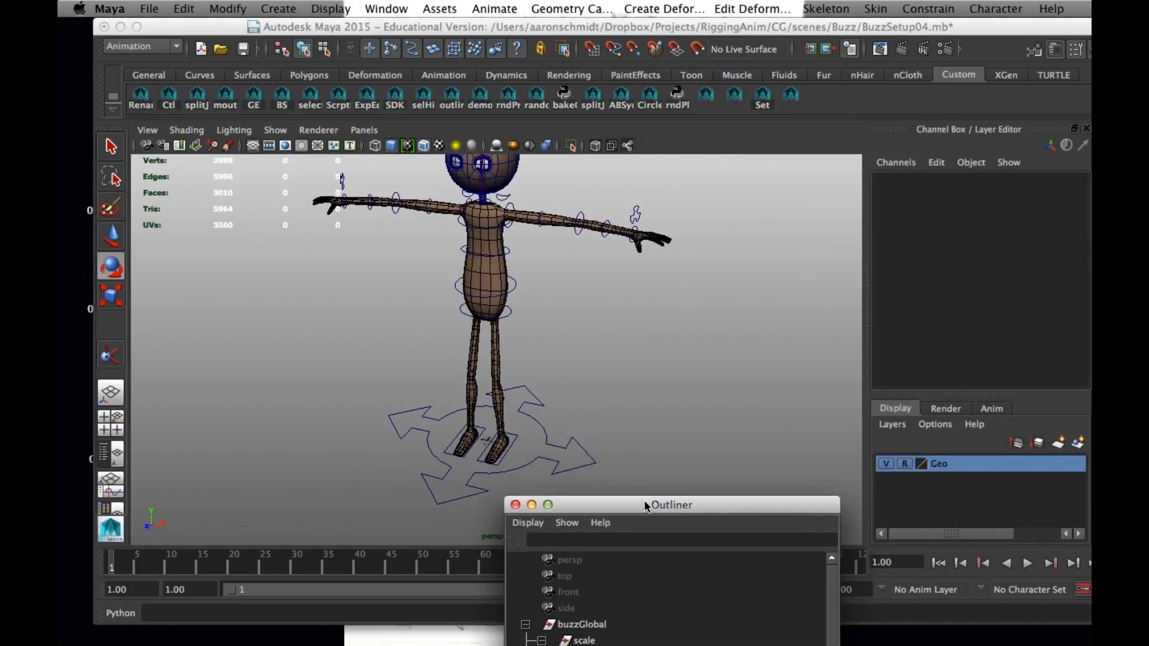
{"action": "left_click", "coordinate": [507, 293]}
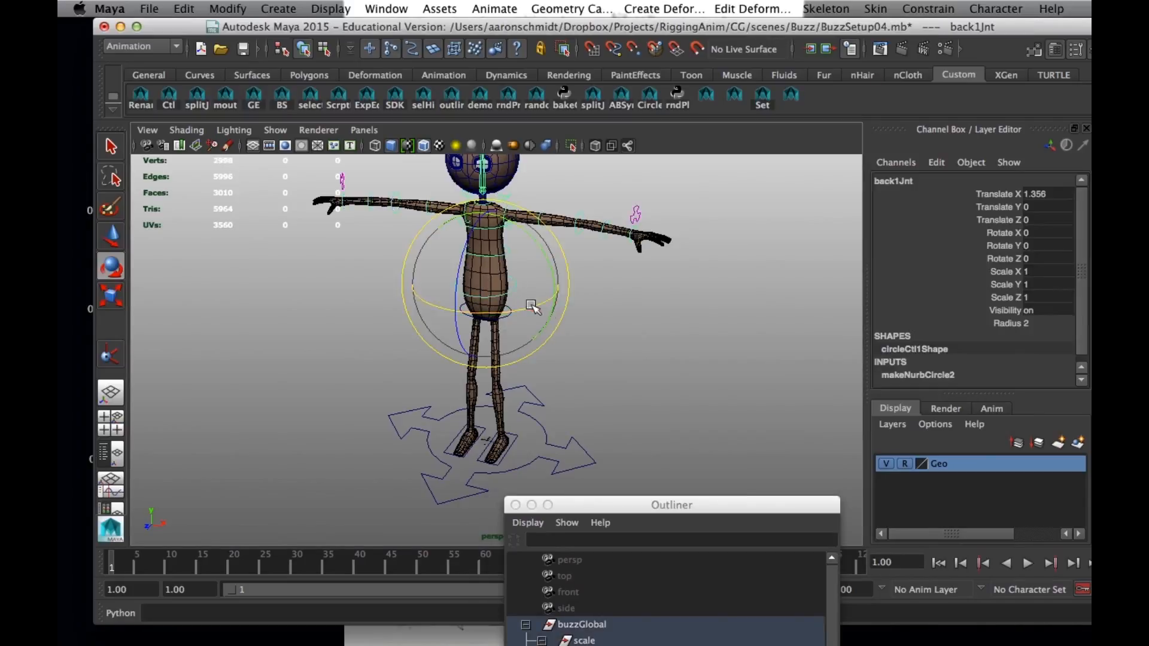